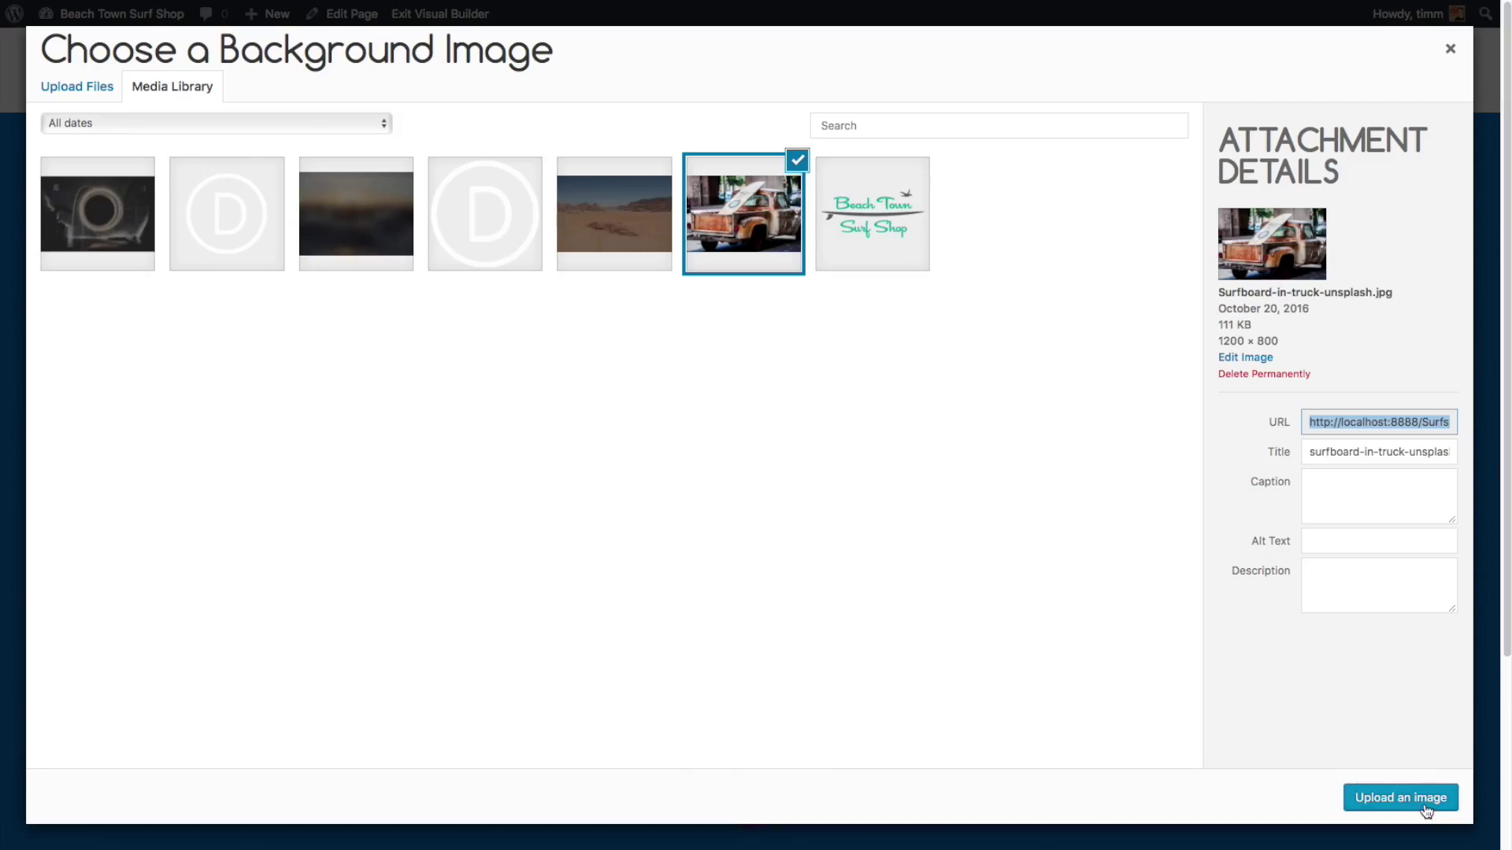
Apply the chosen surfboard-in-truck photo as the Column 1 background image.
click(1421, 805)
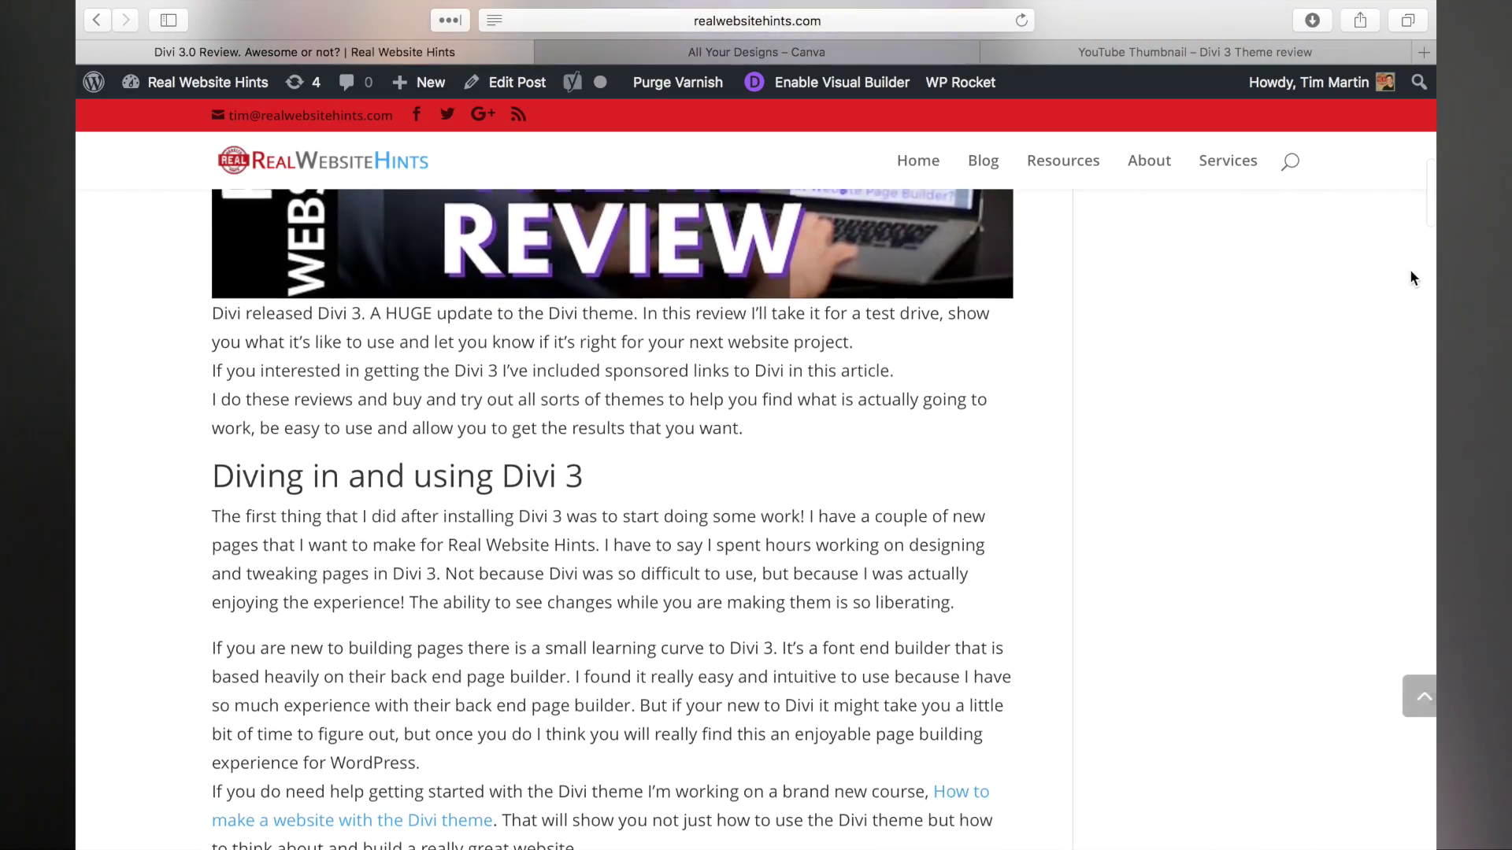
scroll(1413, 278, down, 3)
scroll(1414, 277, down, 3)
scroll(1413, 278, down, 1)
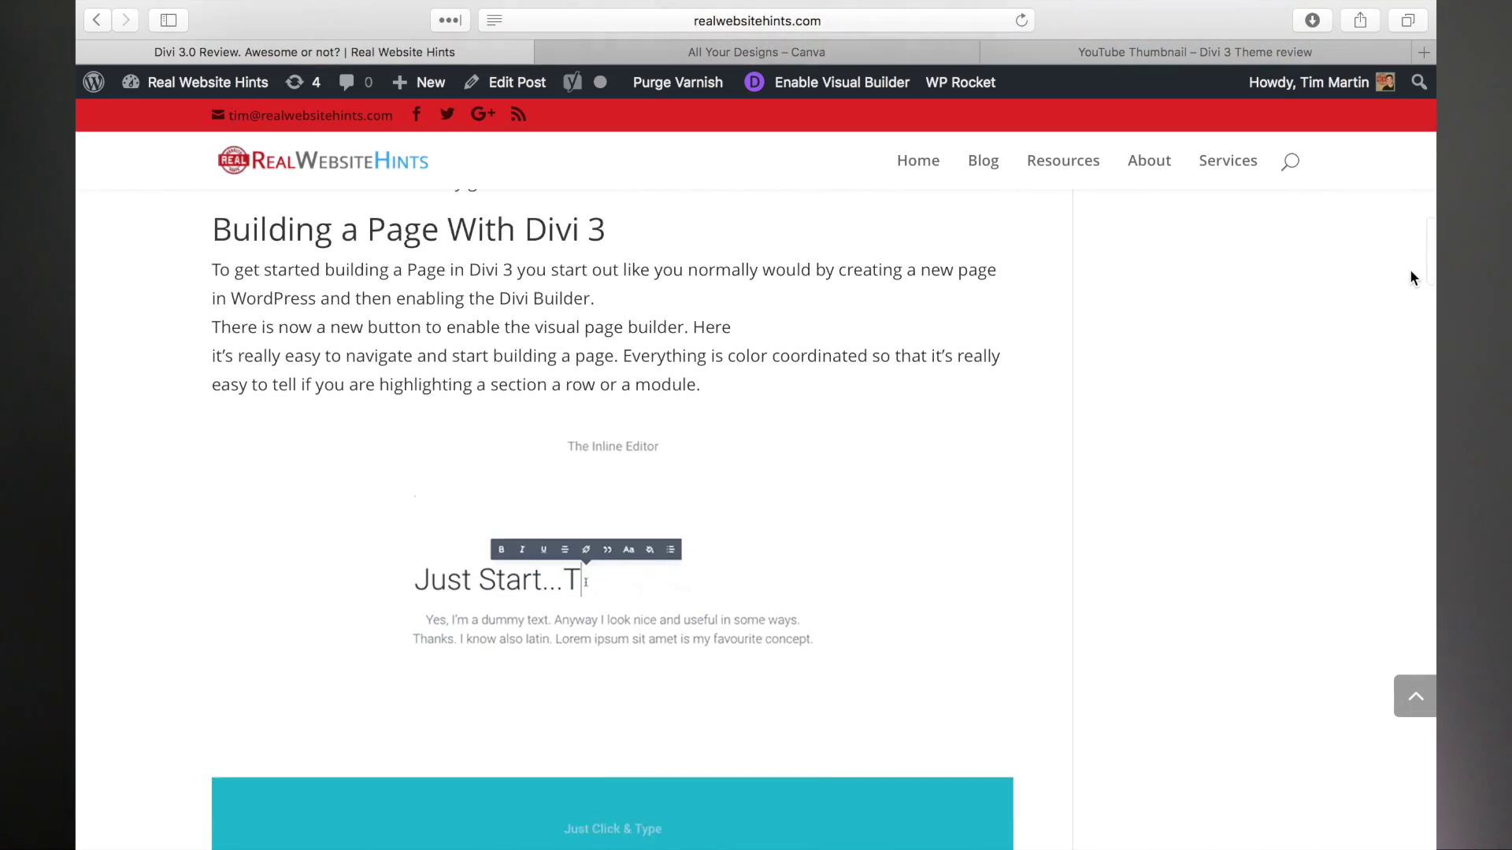
scroll(1413, 278, down, 3)
scroll(1413, 278, down, 2)
scroll(1412, 278, down, 2)
scroll(1412, 277, down, 4)
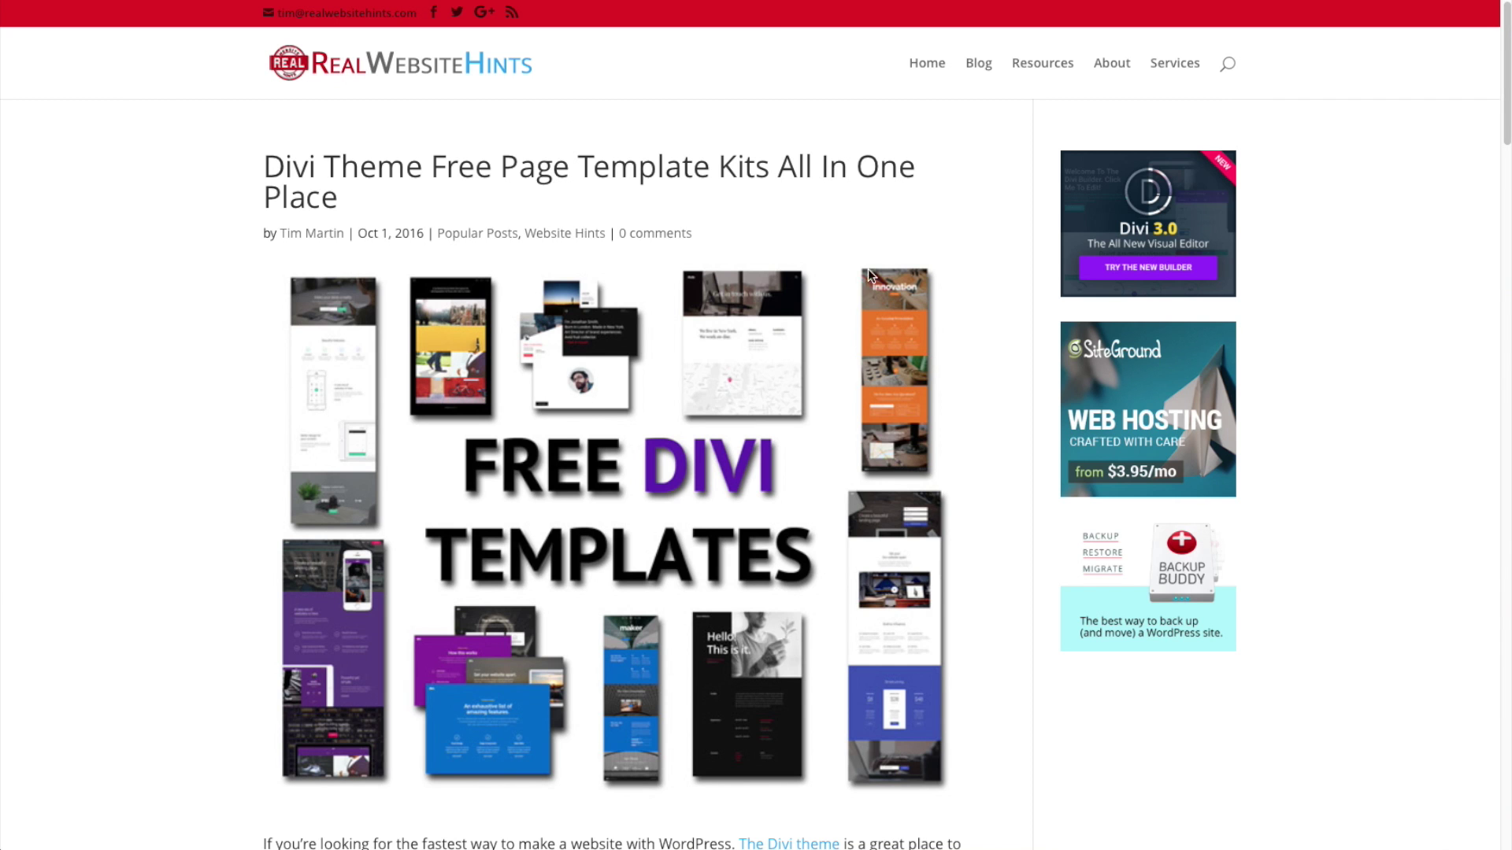
scroll(338, 262, down, 2)
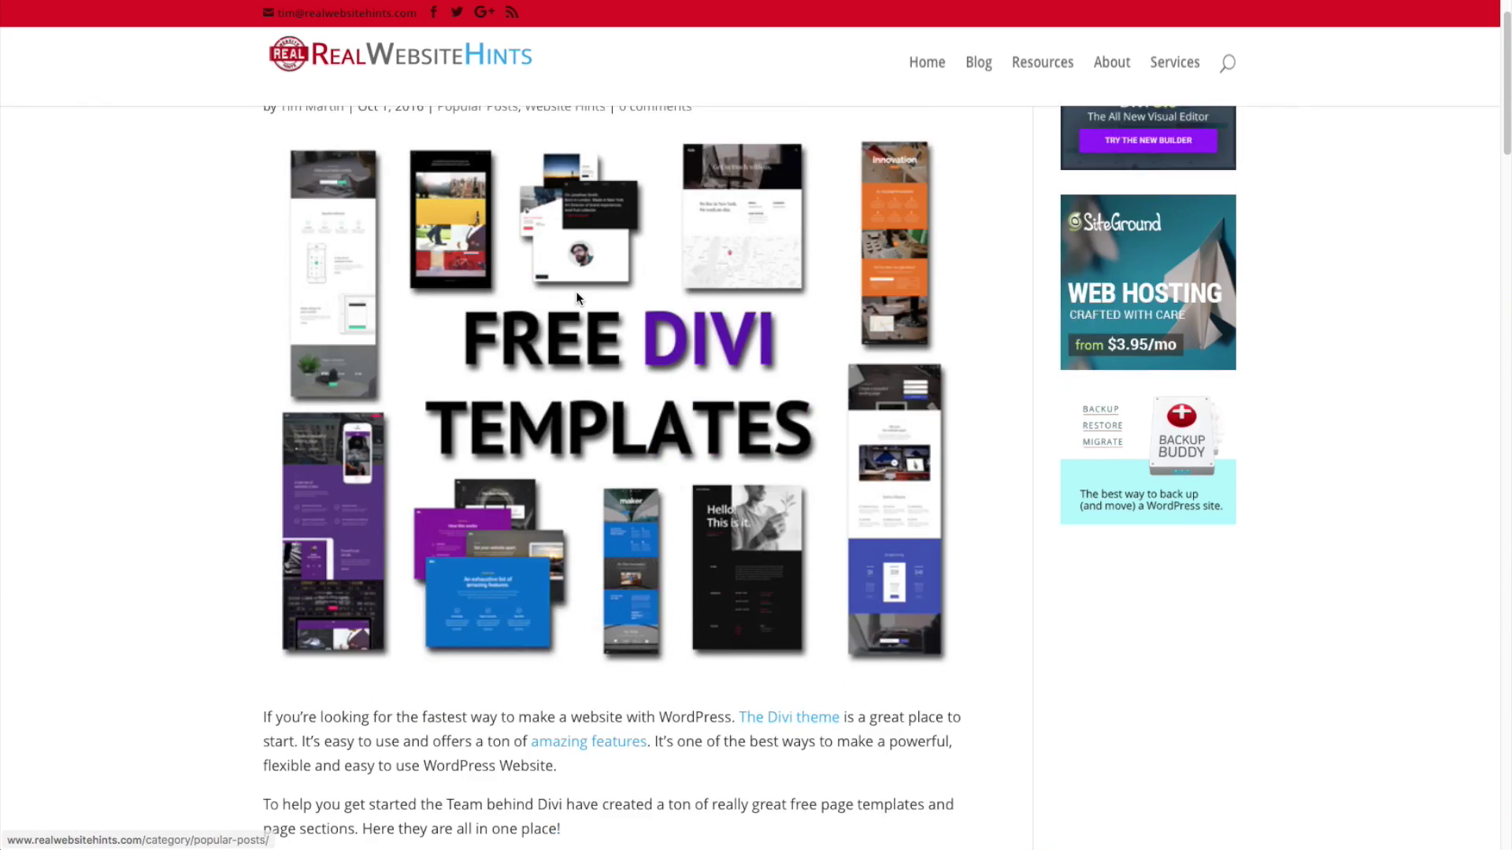
scroll(576, 295, down, 4)
scroll(577, 297, down, 2)
scroll(436, 307, down, 1)
scroll(212, 284, down, 3)
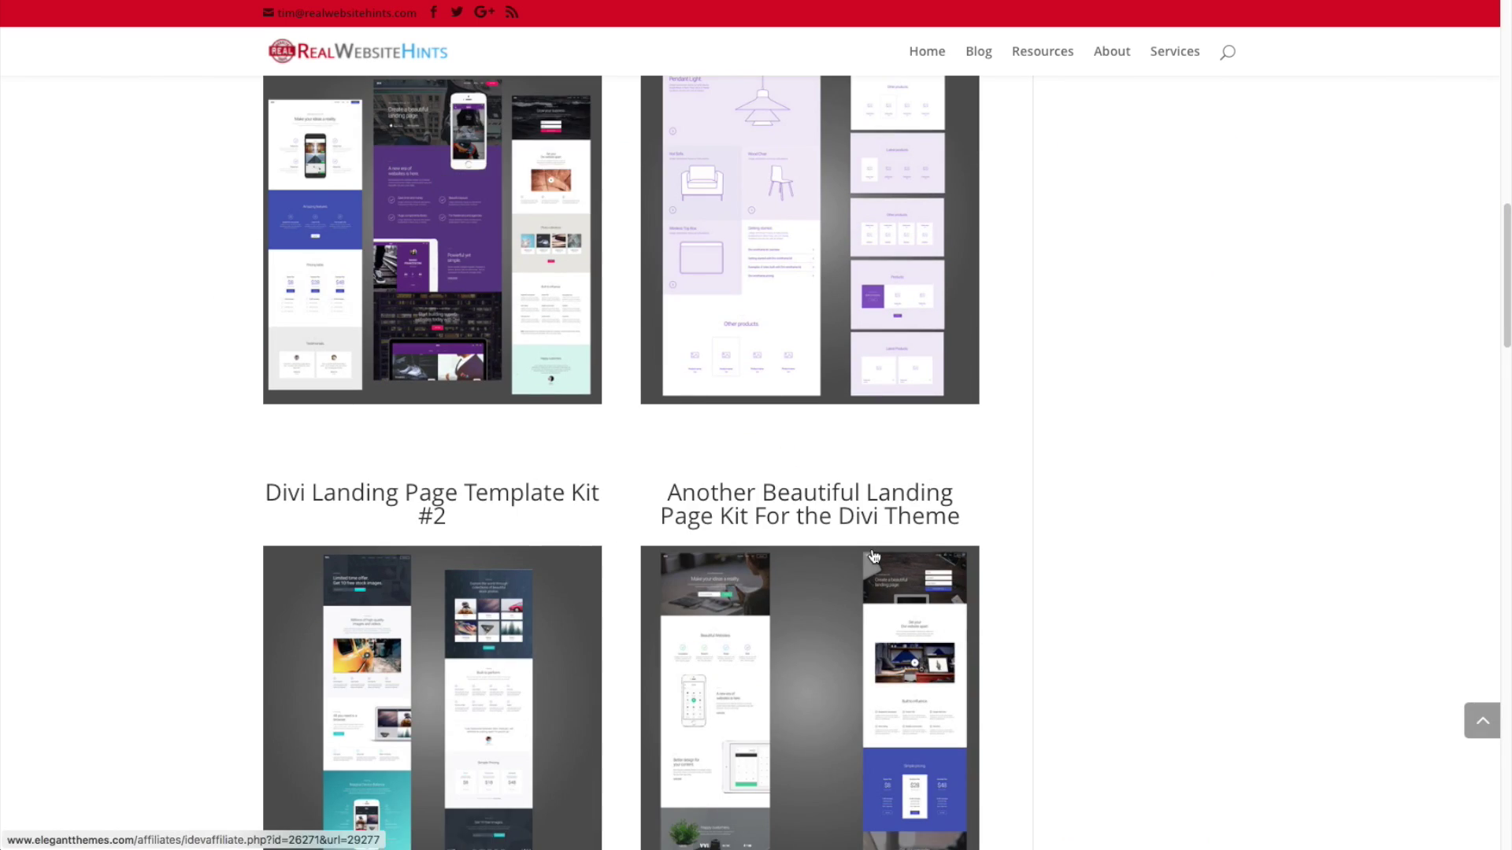
scroll(941, 411, down, 2)
scroll(910, 549, down, 1)
scroll(897, 543, down, 1)
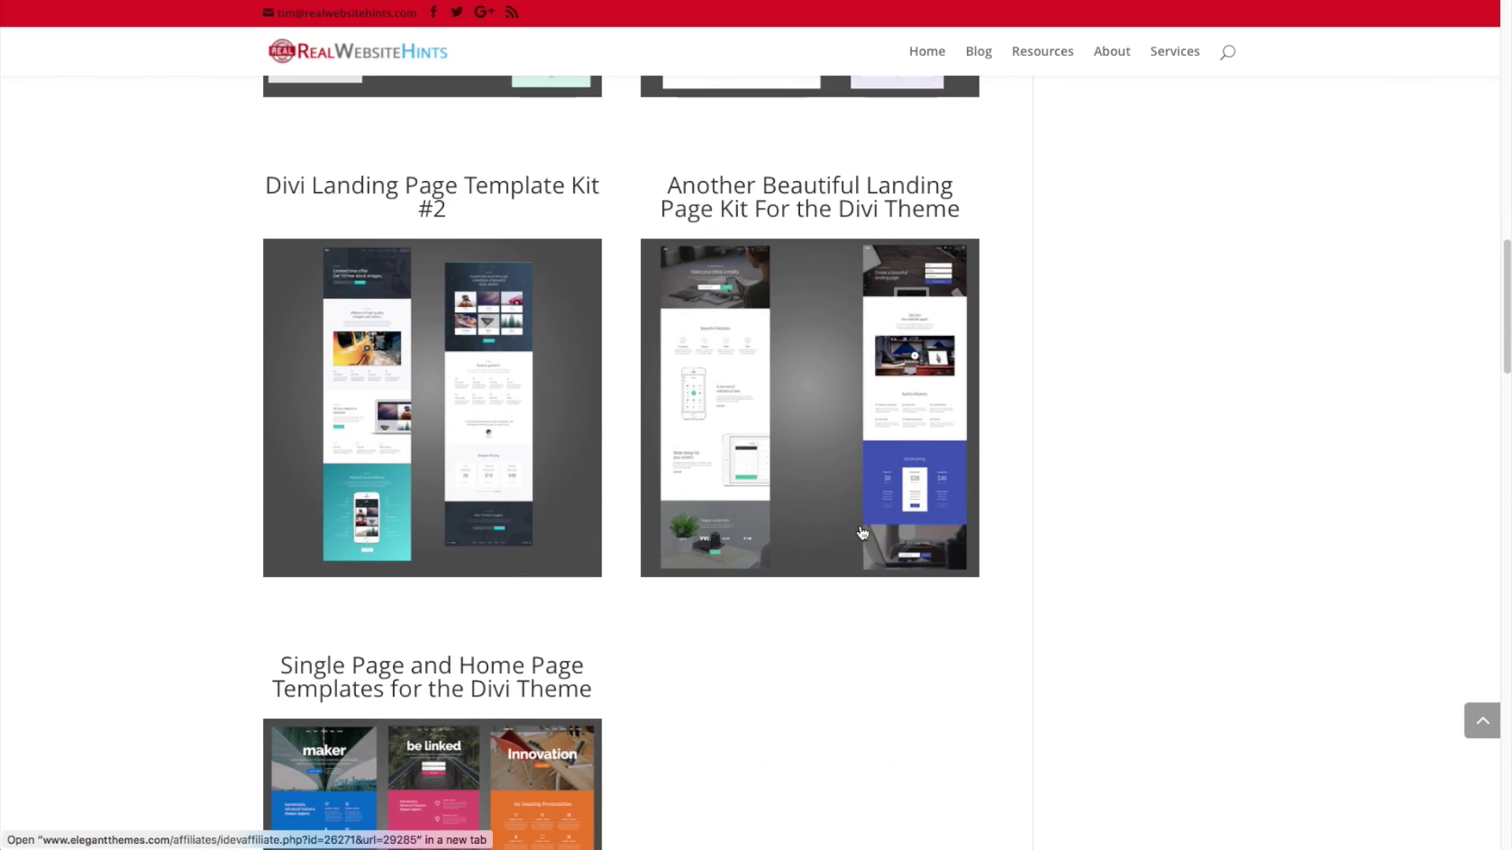
scroll(838, 537, down, 3)
scroll(835, 532, down, 1)
scroll(836, 538, down, 1)
scroll(835, 533, down, 1)
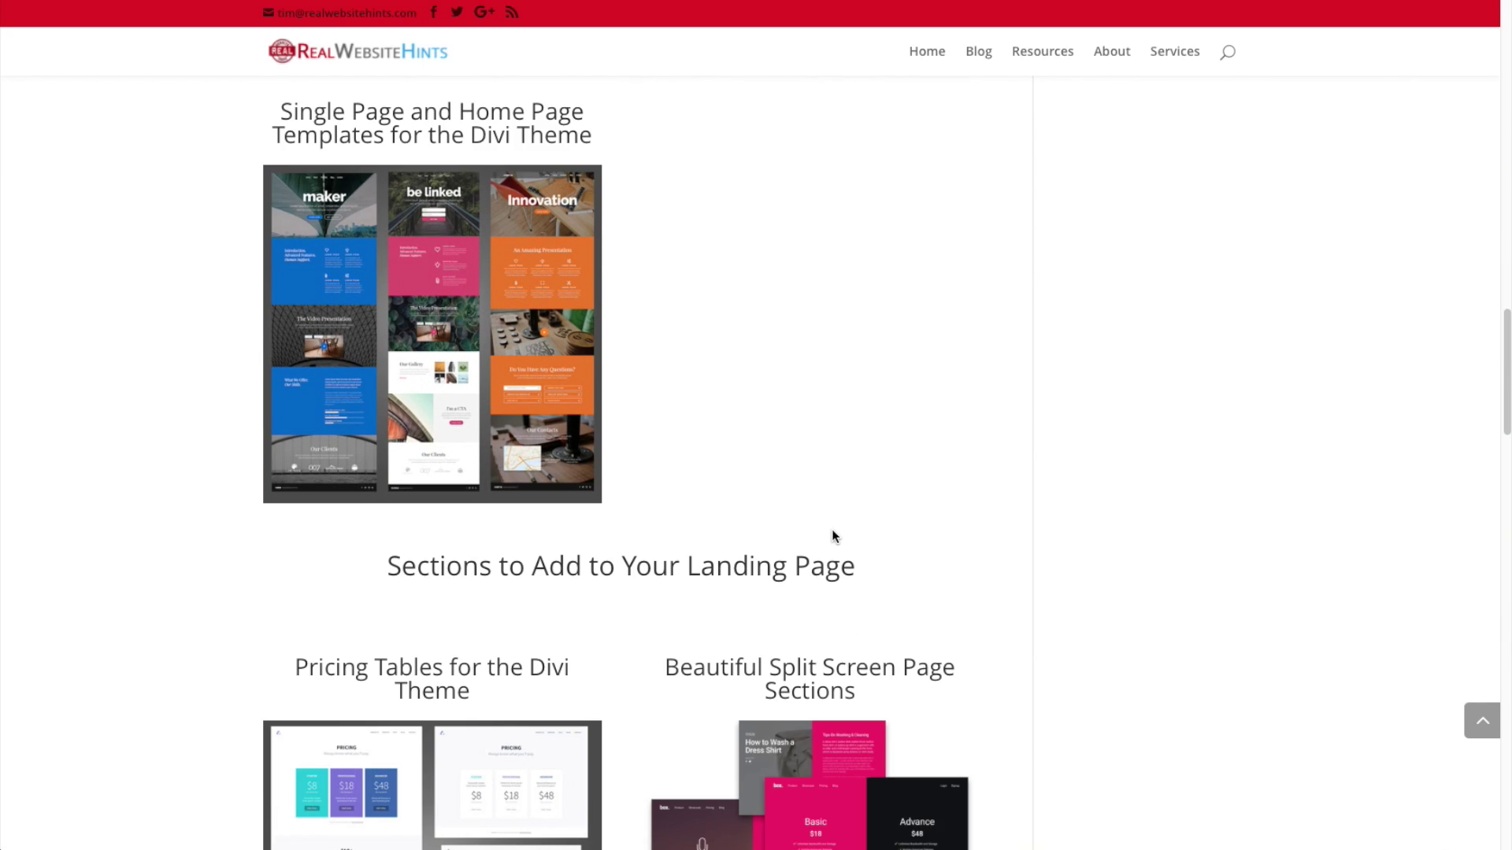
scroll(834, 533, down, 1)
scroll(831, 534, down, 1)
scroll(832, 534, down, 1)
scroll(831, 533, down, 2)
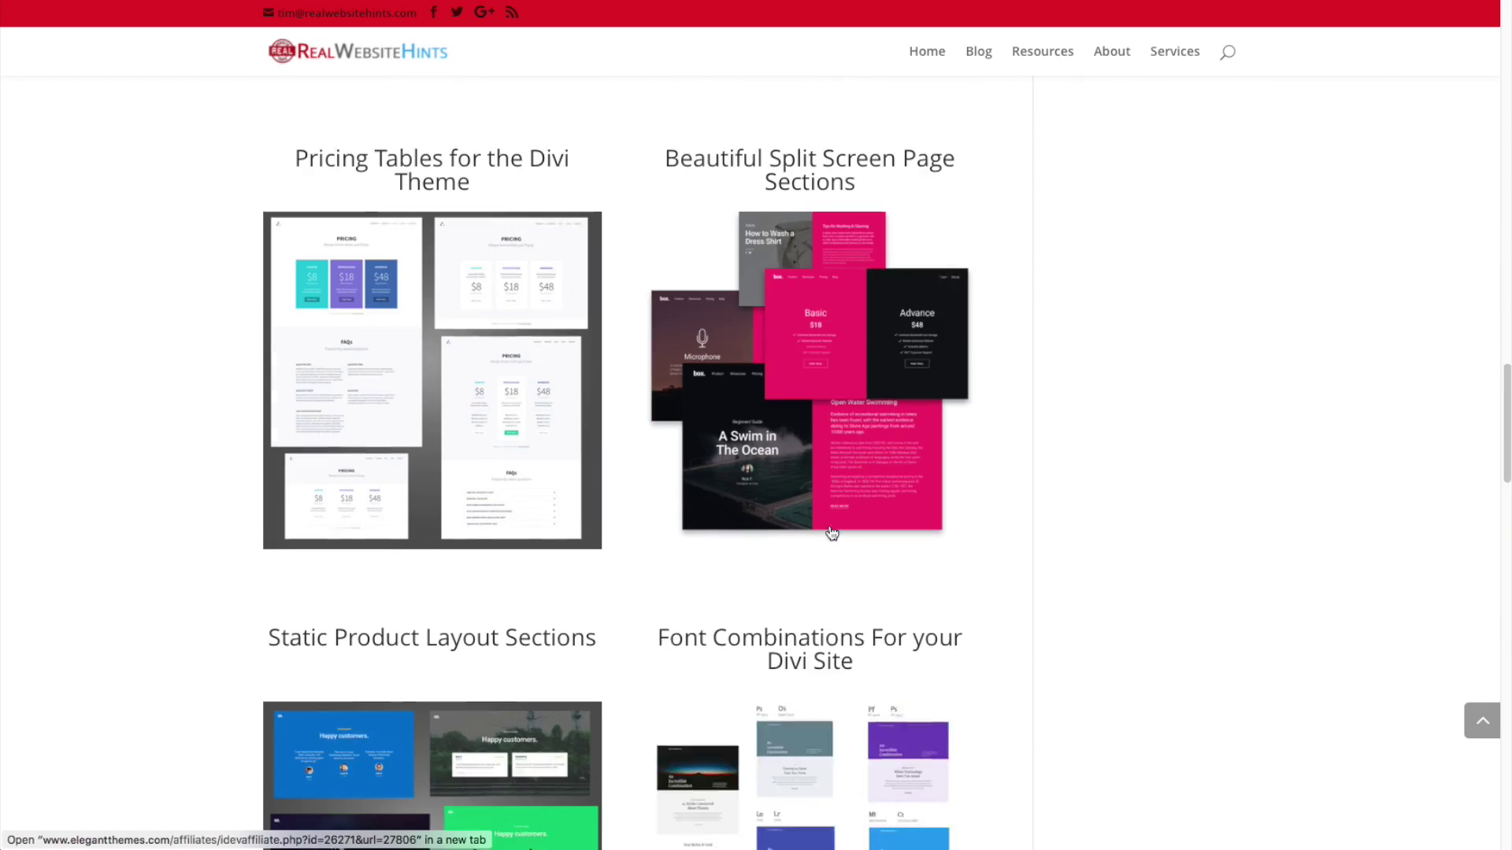
scroll(830, 532, down, 2)
scroll(830, 533, down, 1)
scroll(829, 532, down, 2)
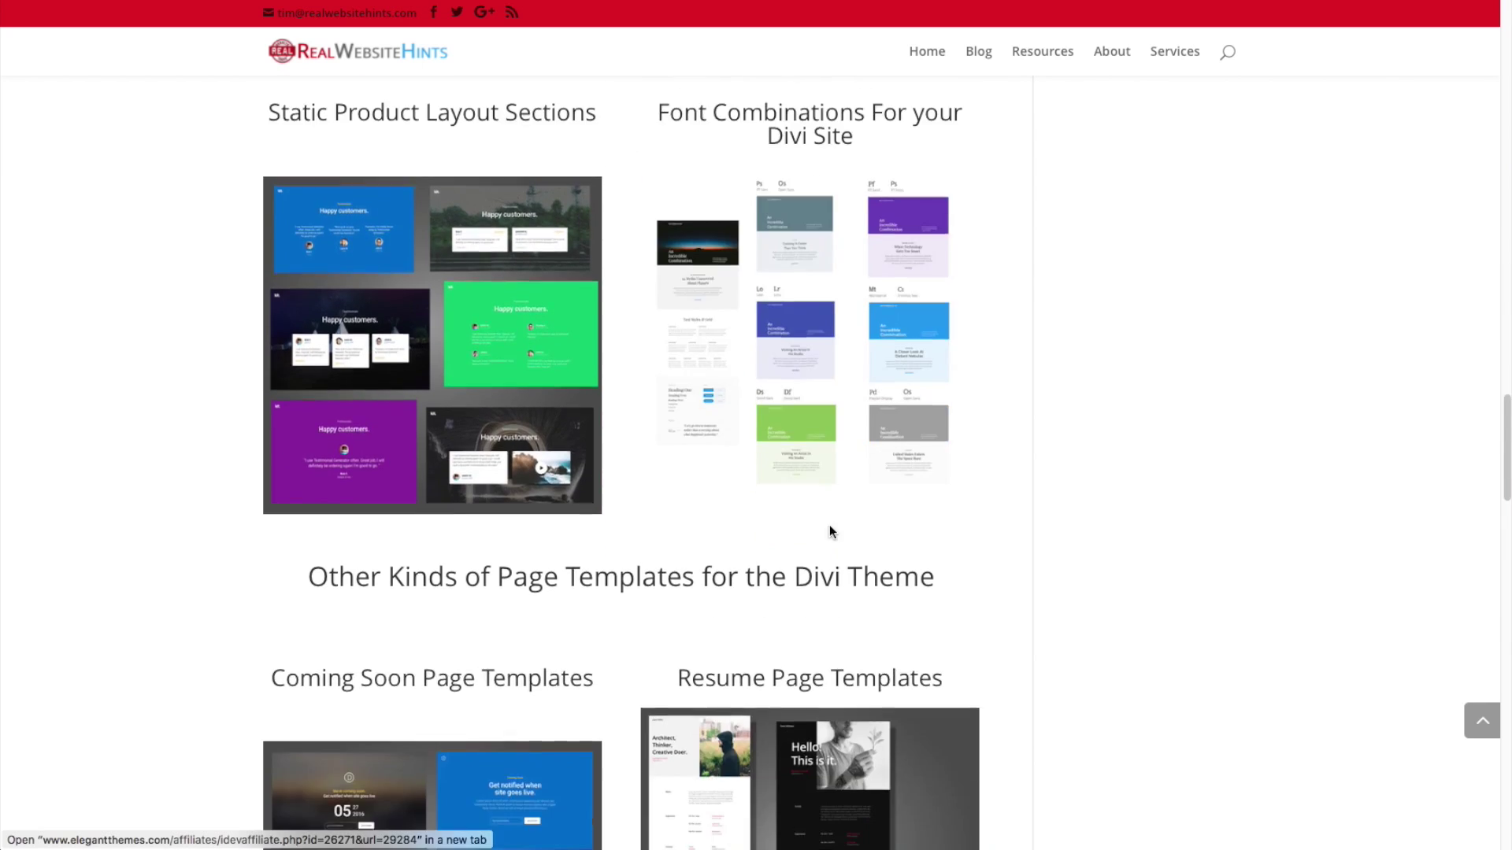
scroll(827, 530, down, 3)
scroll(804, 534, down, 2)
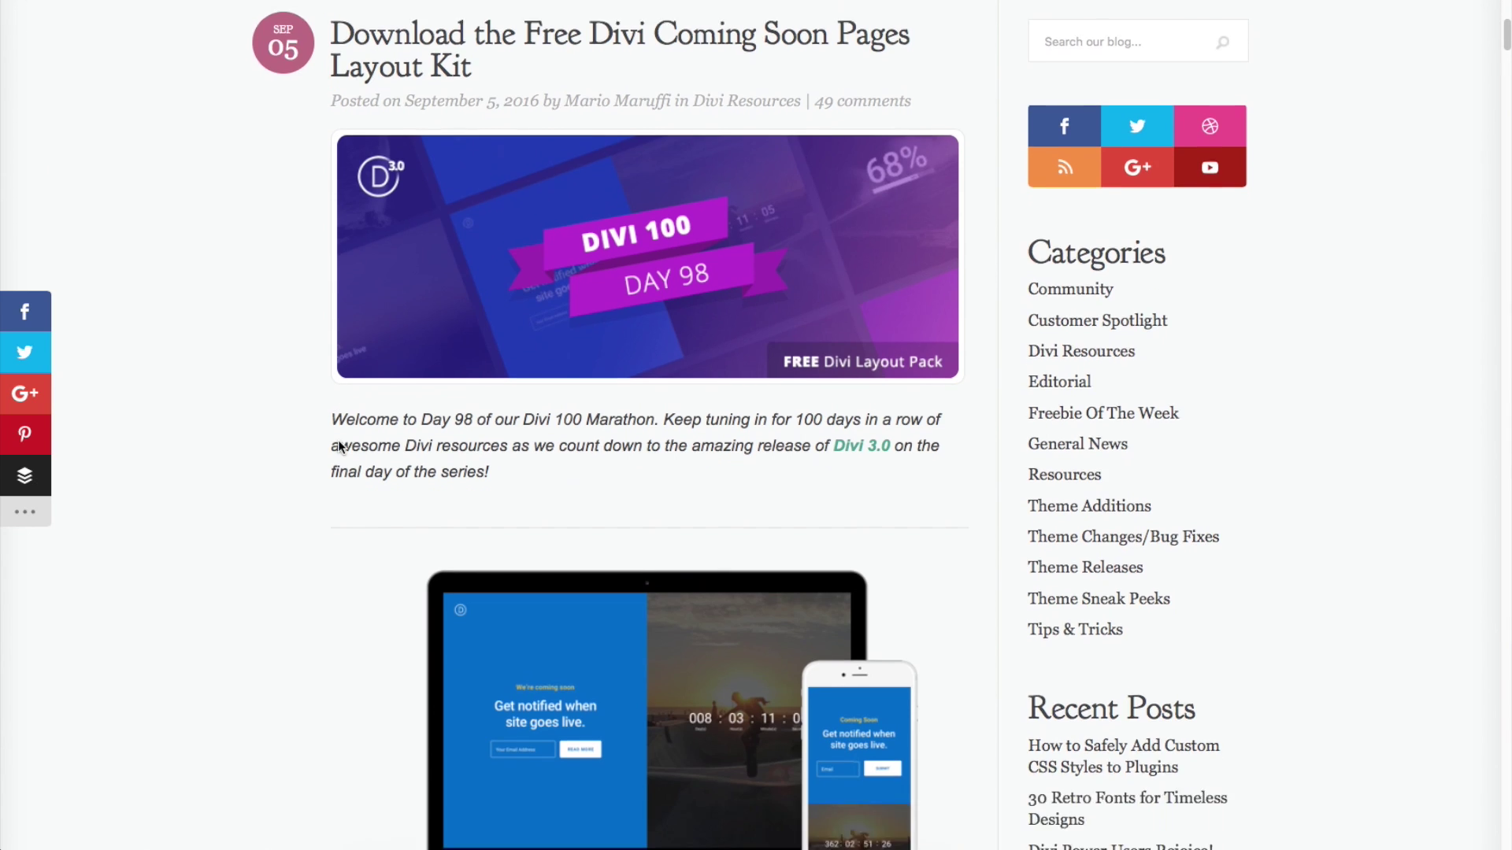
scroll(338, 439, down, 1)
scroll(336, 437, down, 2)
scroll(336, 441, down, 1)
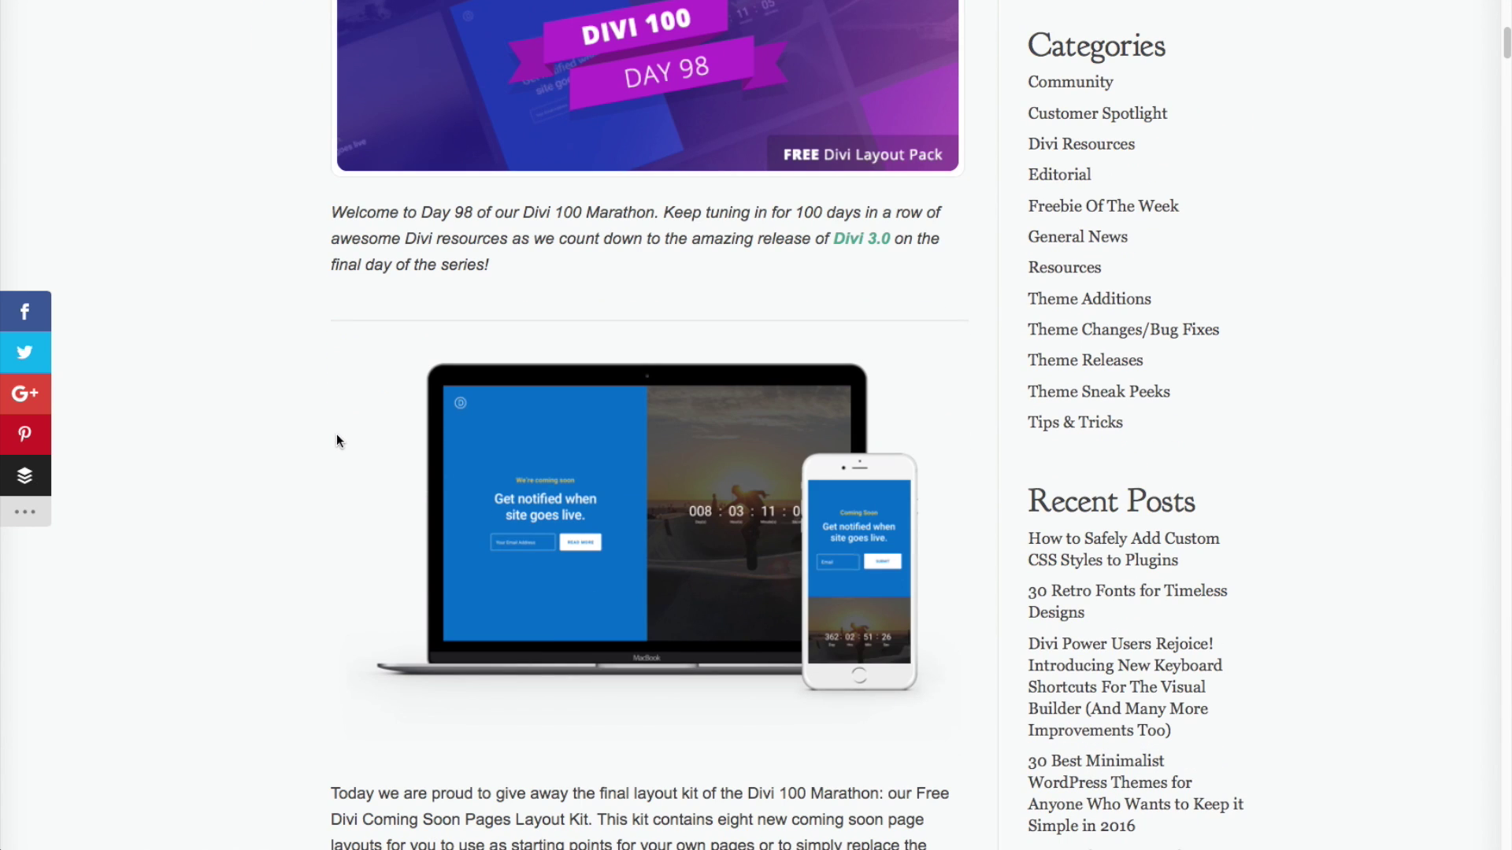
scroll(401, 479, down, 4)
scroll(422, 508, down, 2)
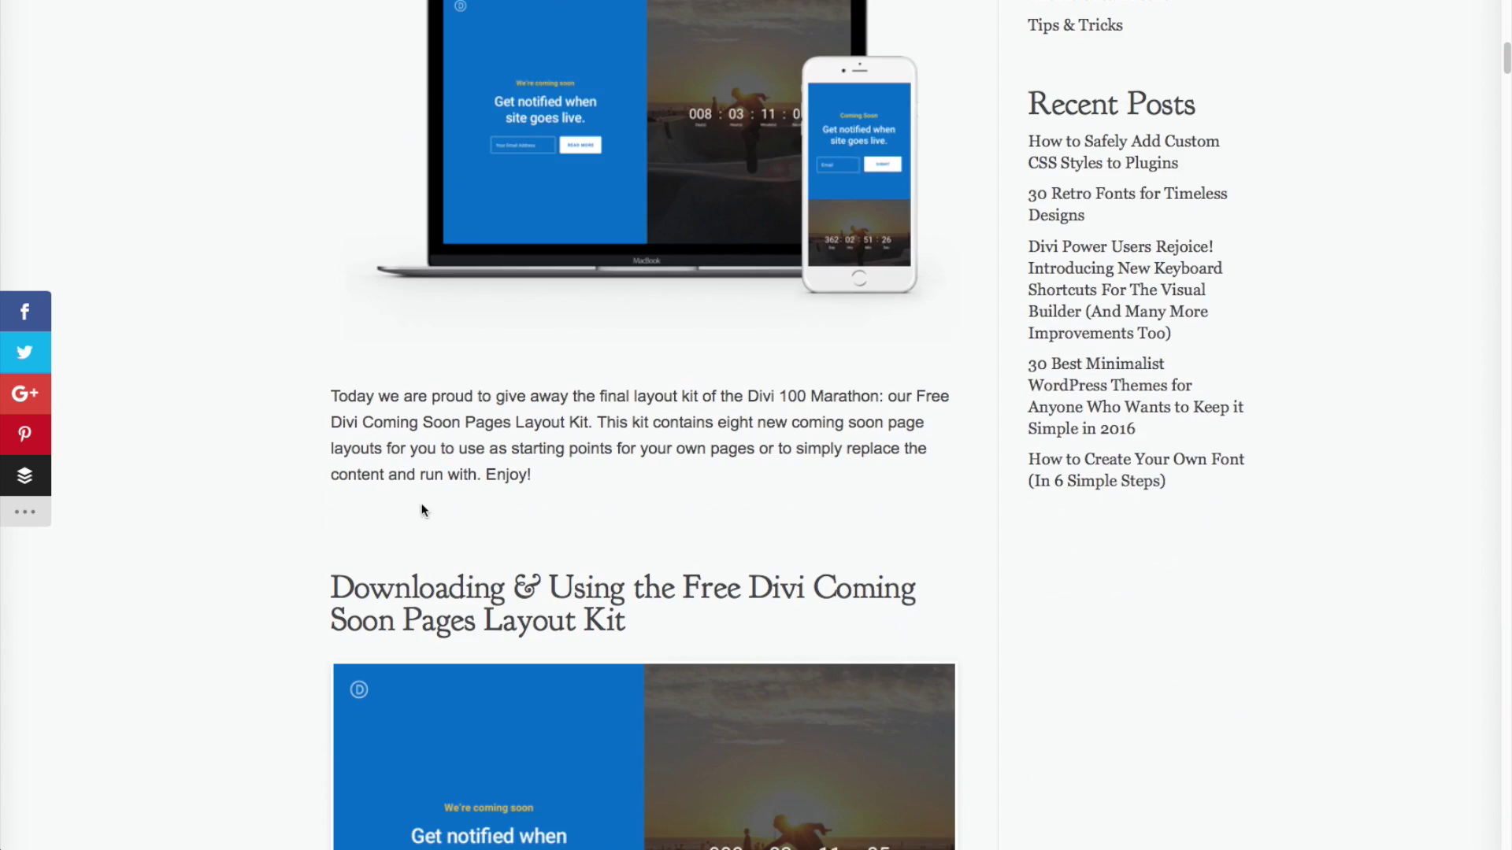
scroll(341, 450, down, 3)
scroll(343, 450, down, 3)
scroll(343, 450, down, 3)
scroll(344, 454, down, 3)
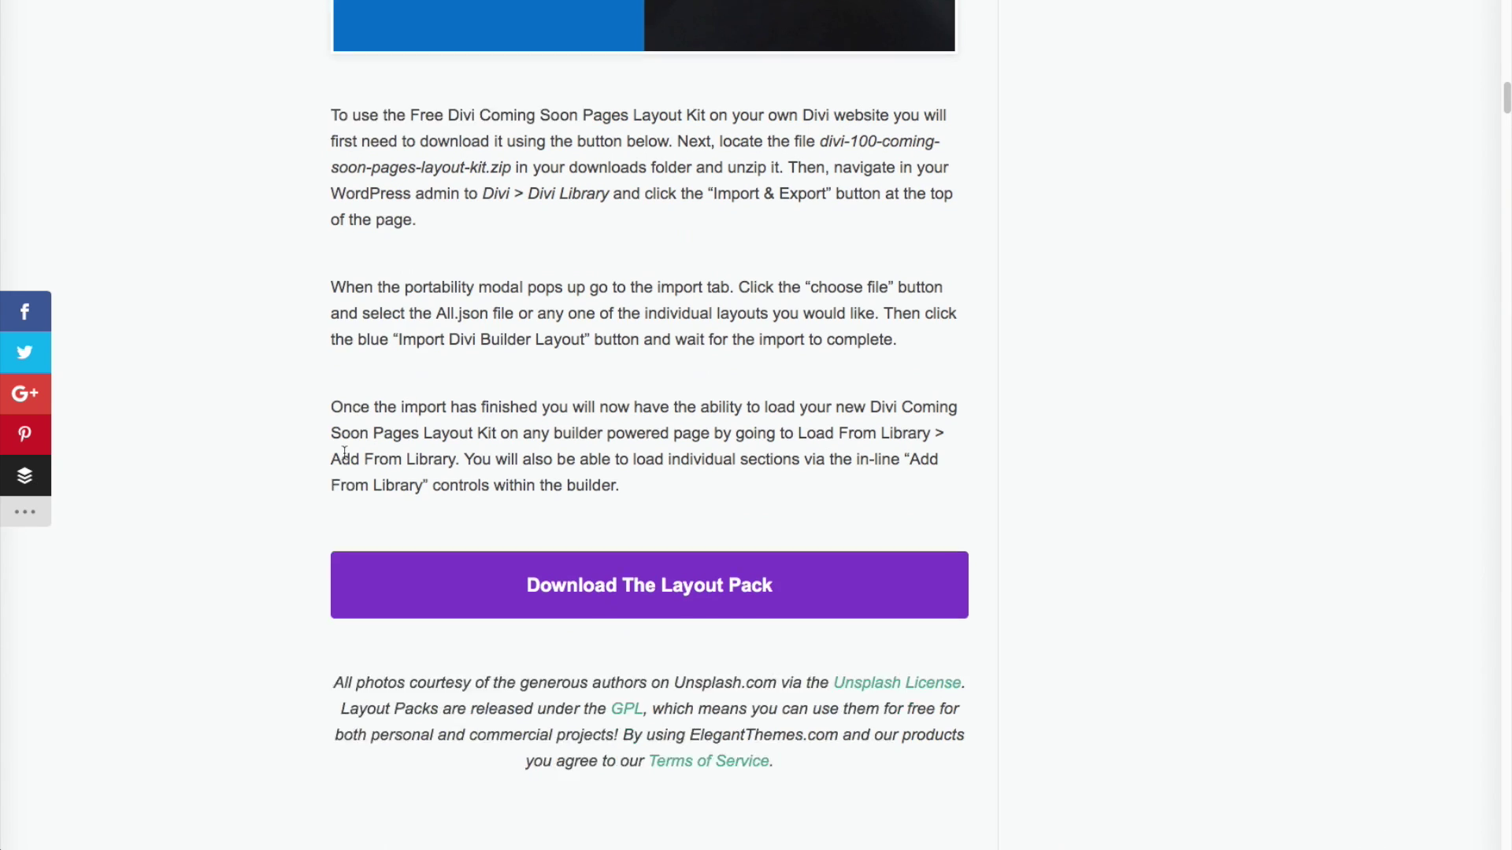
scroll(343, 454, down, 2)
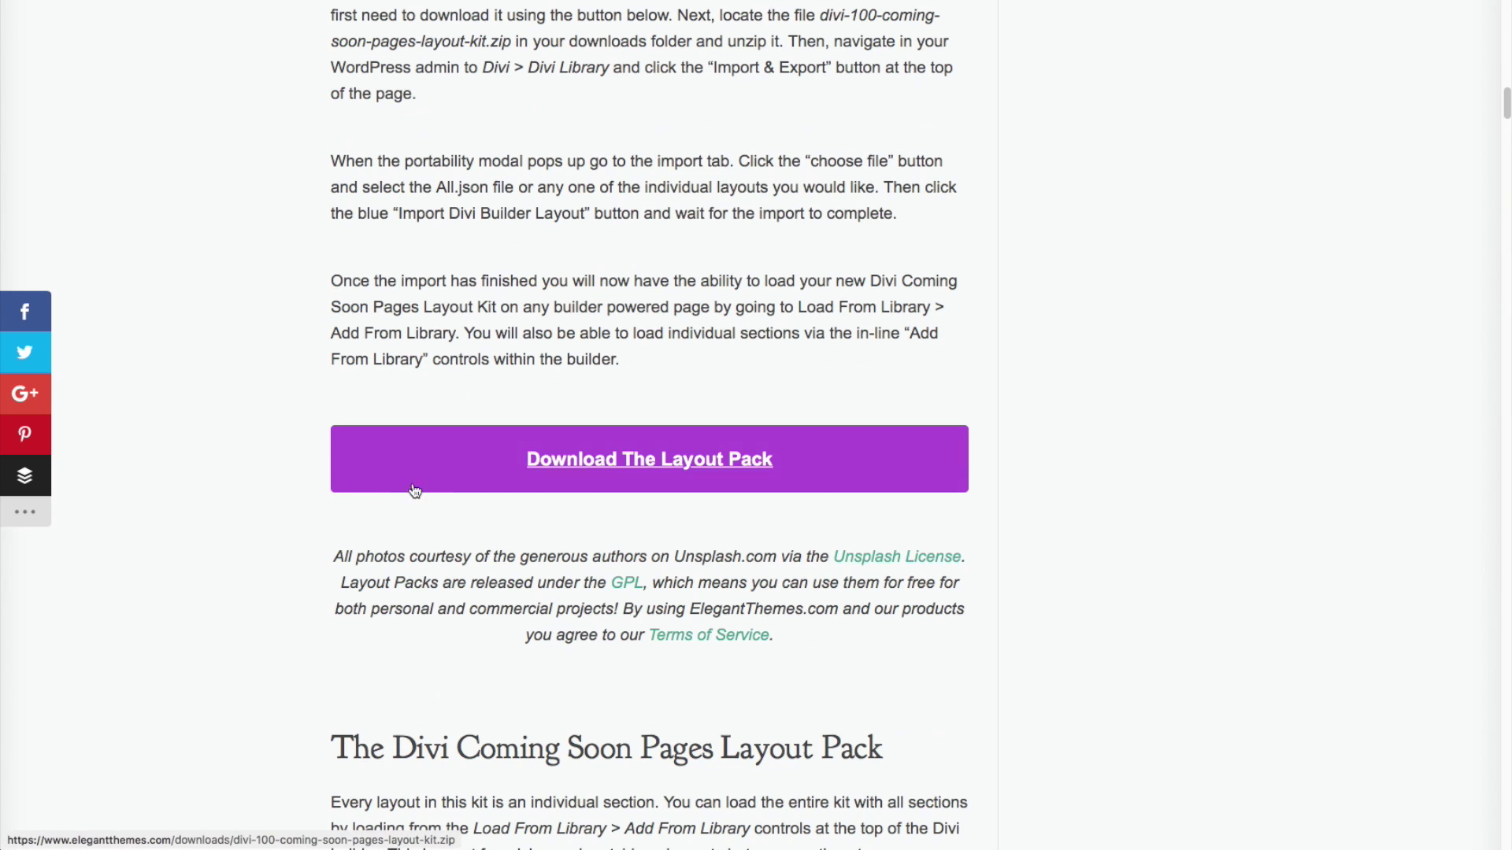
Download the Divi Coming Soon Pages layout pack zip from the Elegant Themes post.
click(694, 462)
Unzip divi-100-coming-soon-pages-layout-kit.zip in Downloads and open its folder of three .json files.
drag(749, 121, 547, 121)
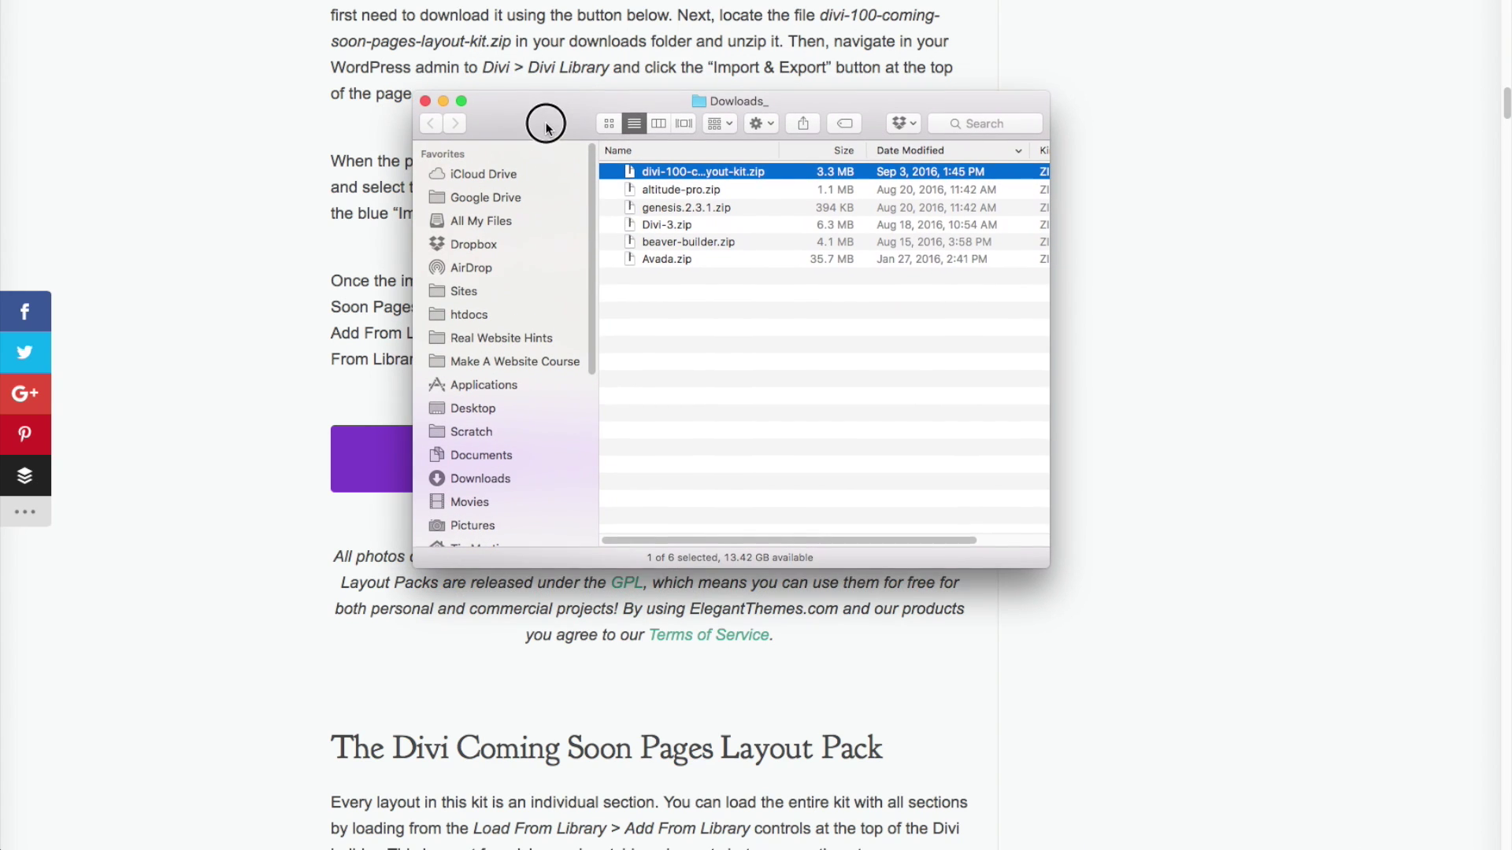
mouse_move(810, 153)
mouse_down()
mouse_move(665, 144)
mouse_move(874, 152)
mouse_up()
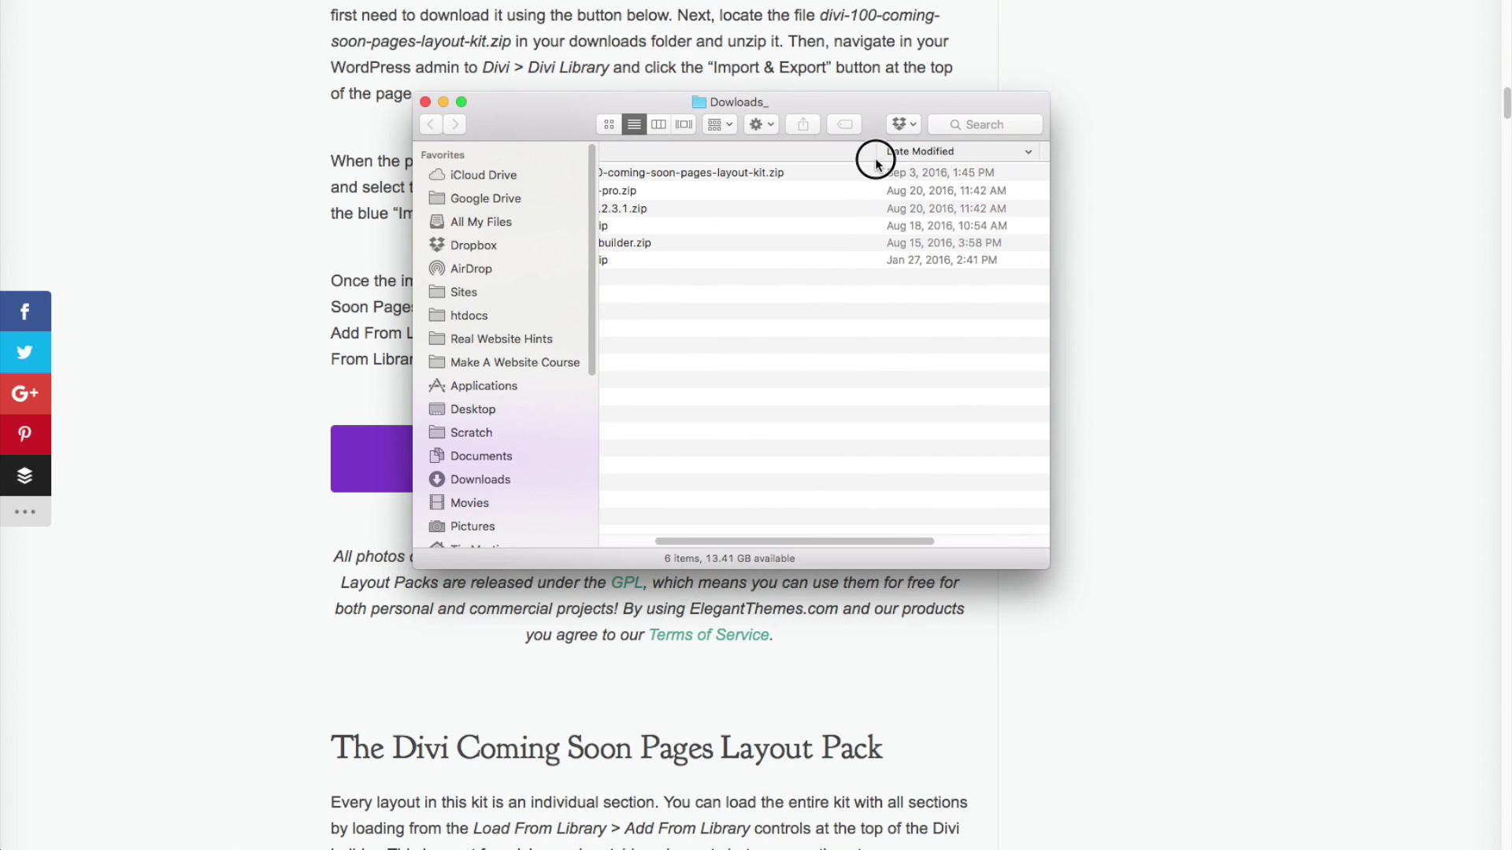
drag(750, 541, 650, 519)
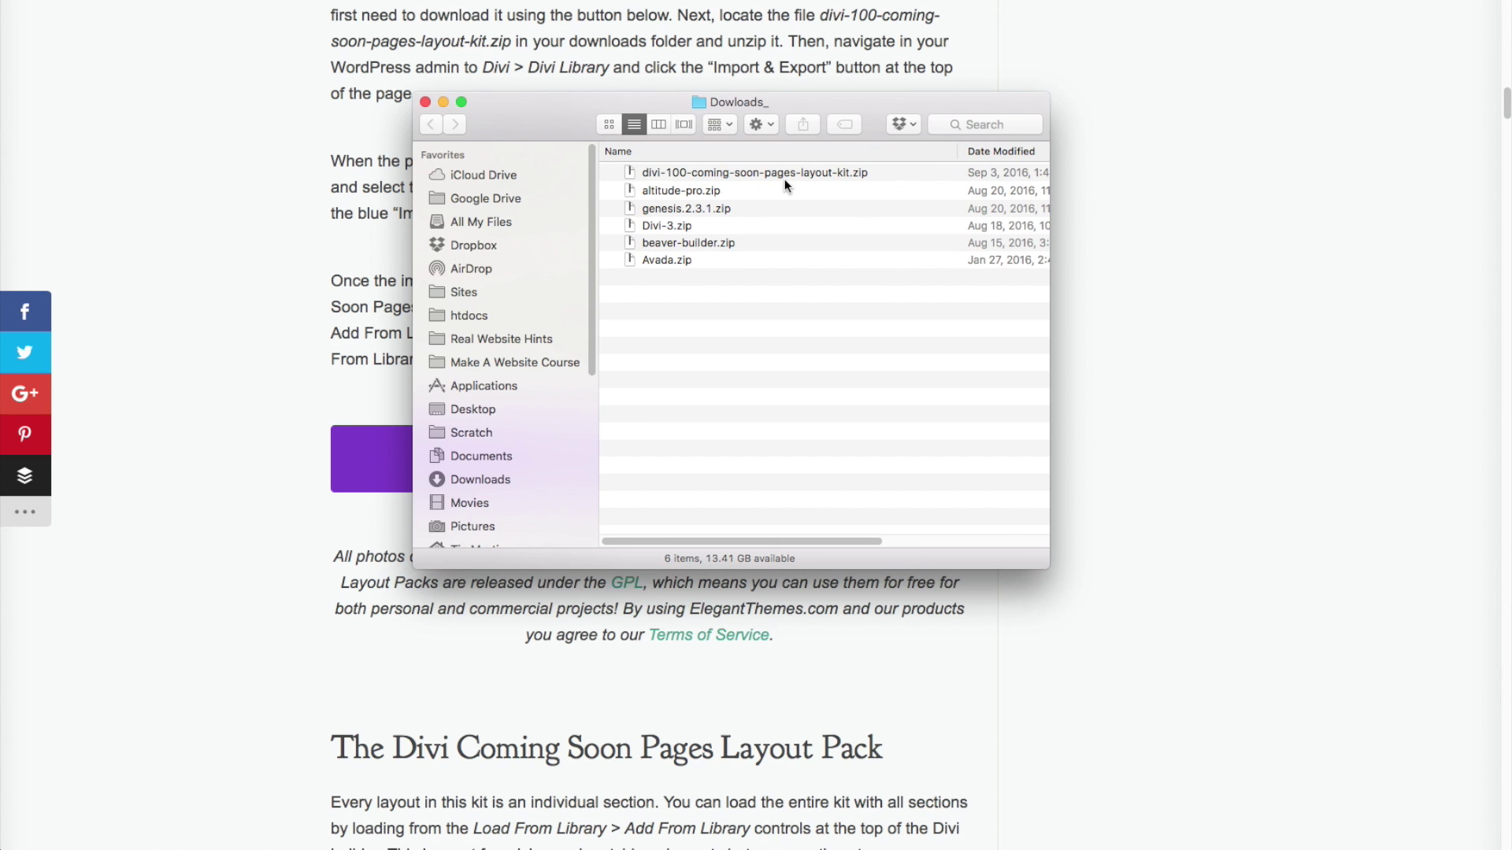
double_click(701, 174)
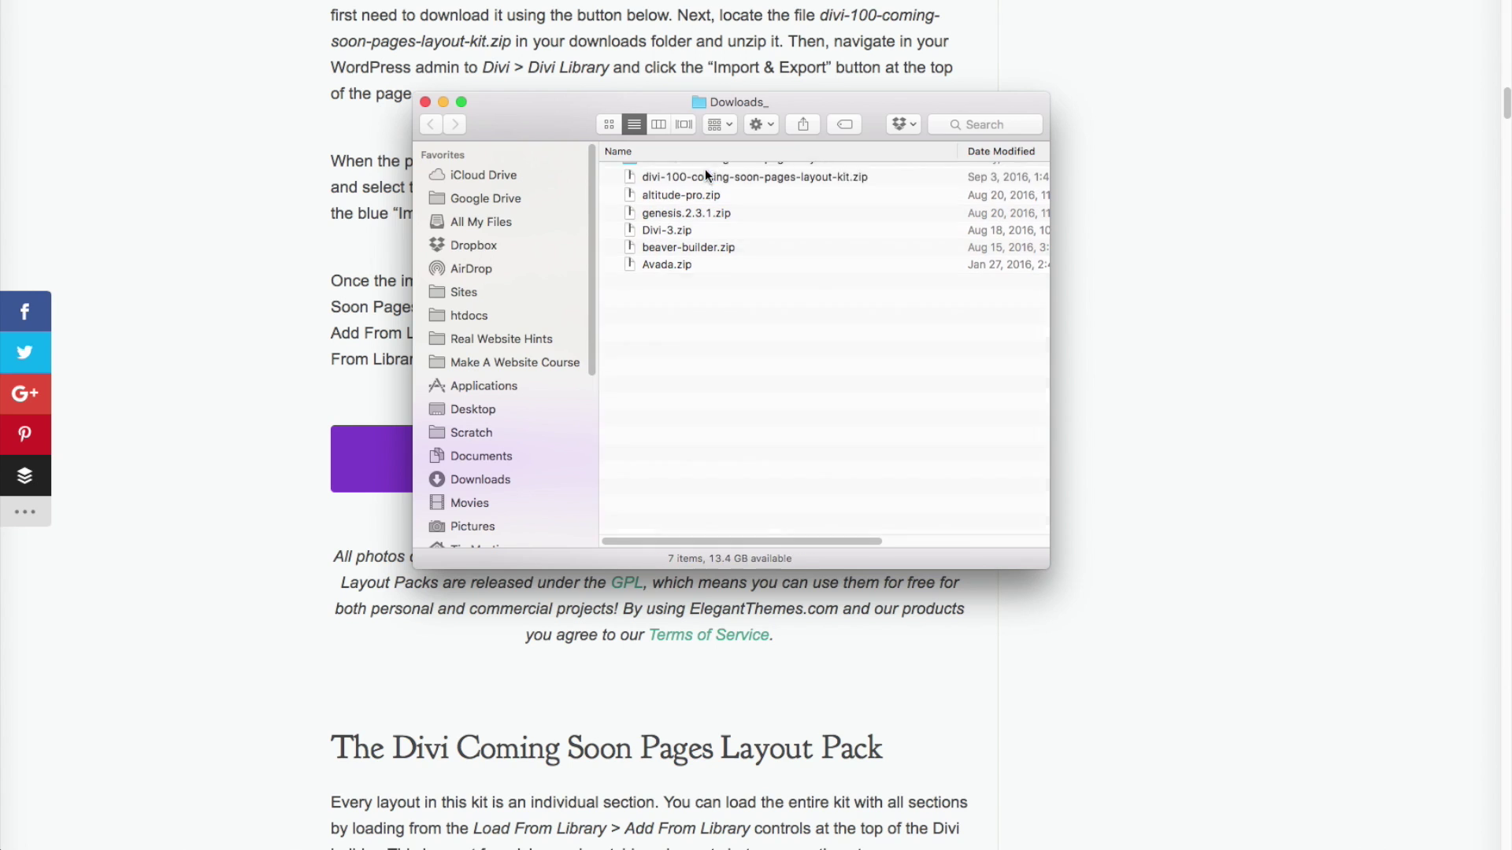
double_click(632, 175)
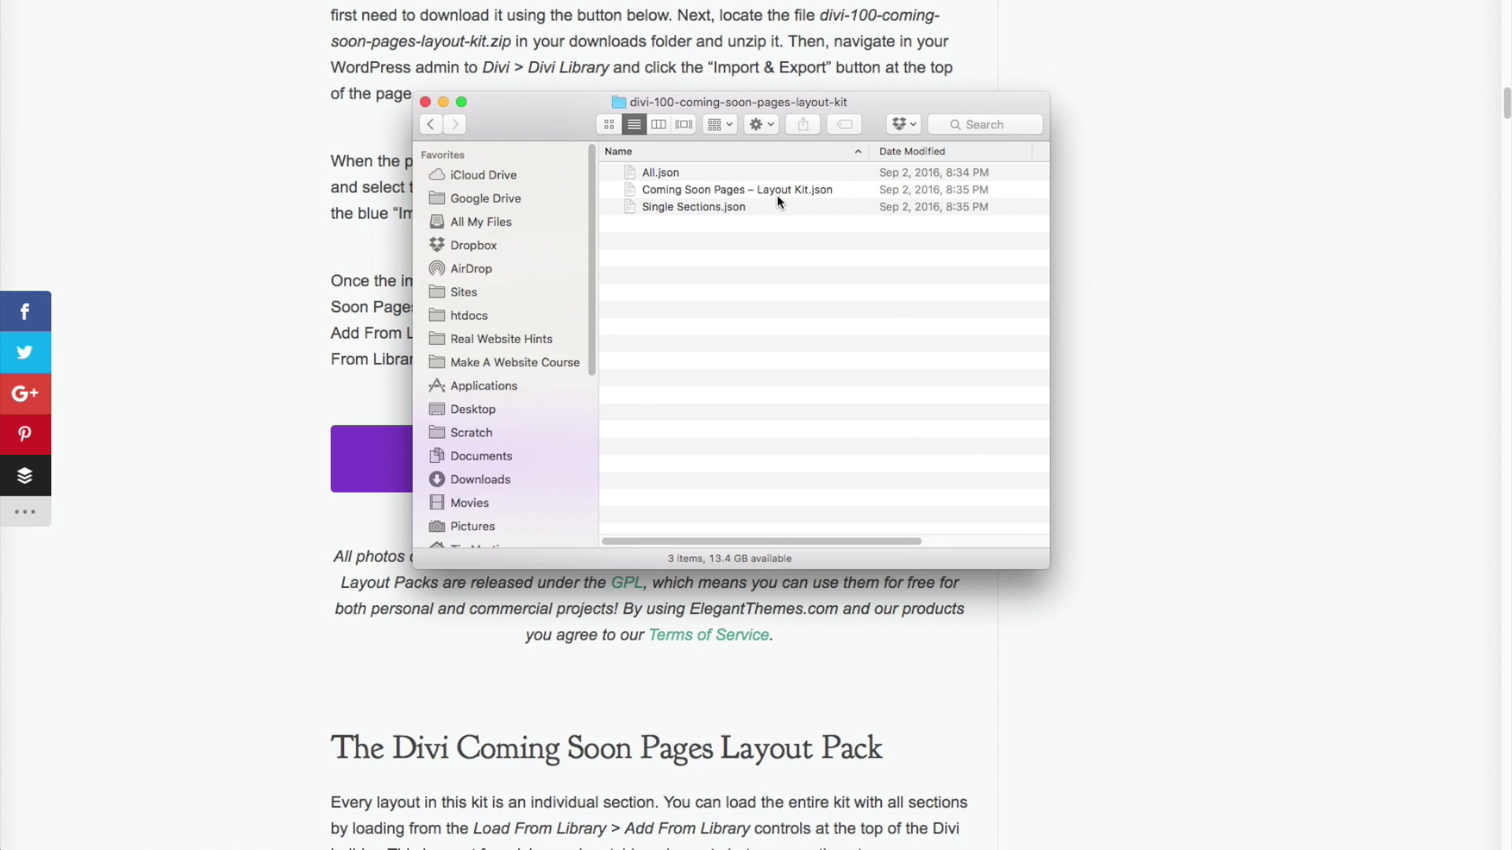
mouse_move(474, 106)
mouse_down()
mouse_move(1048, 64)
mouse_move(1507, 154)
mouse_up()
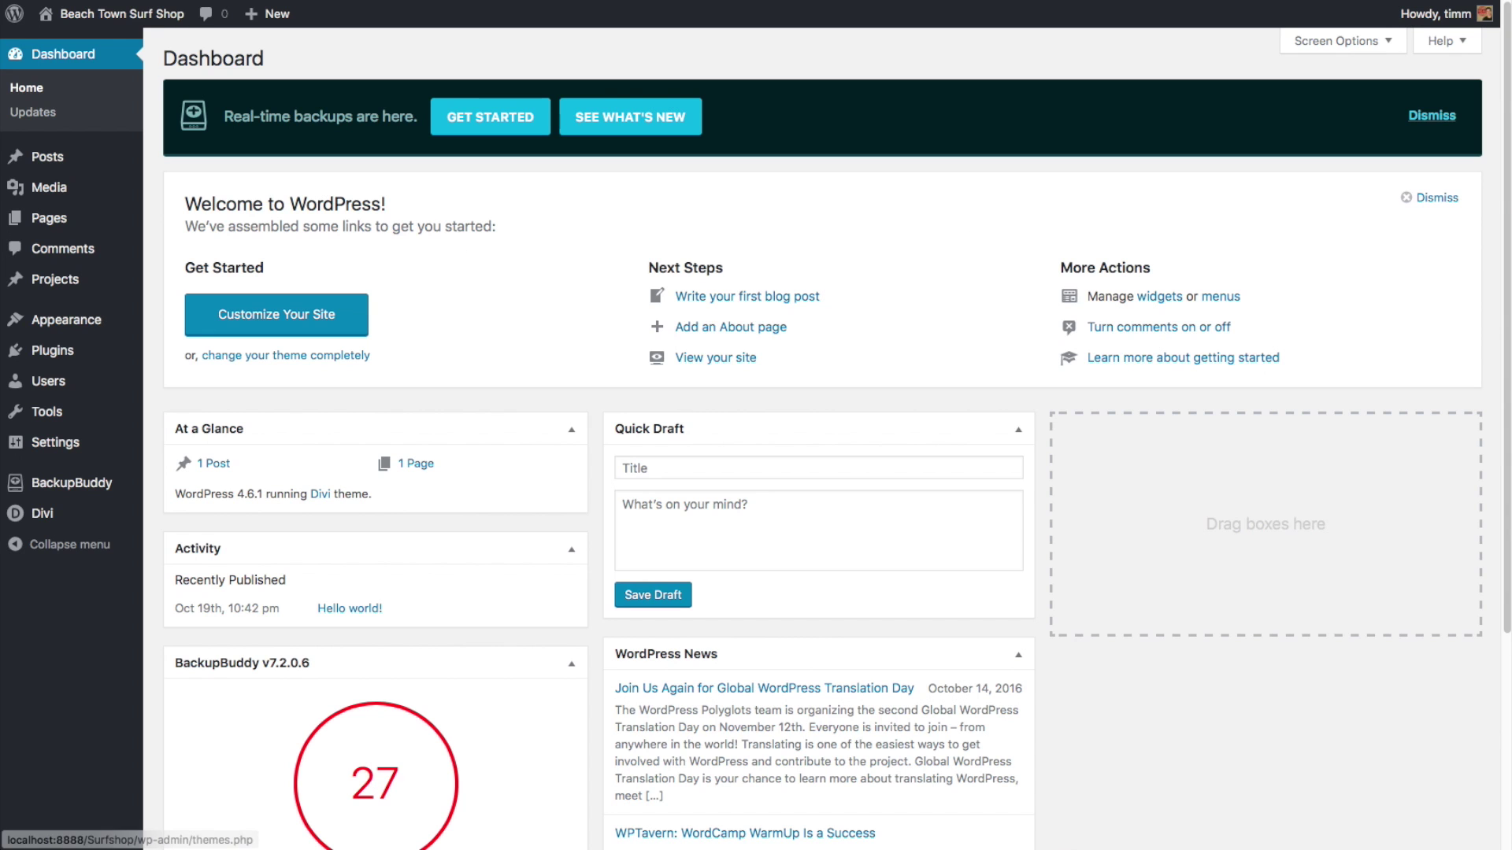
mouse_move(41, 513)
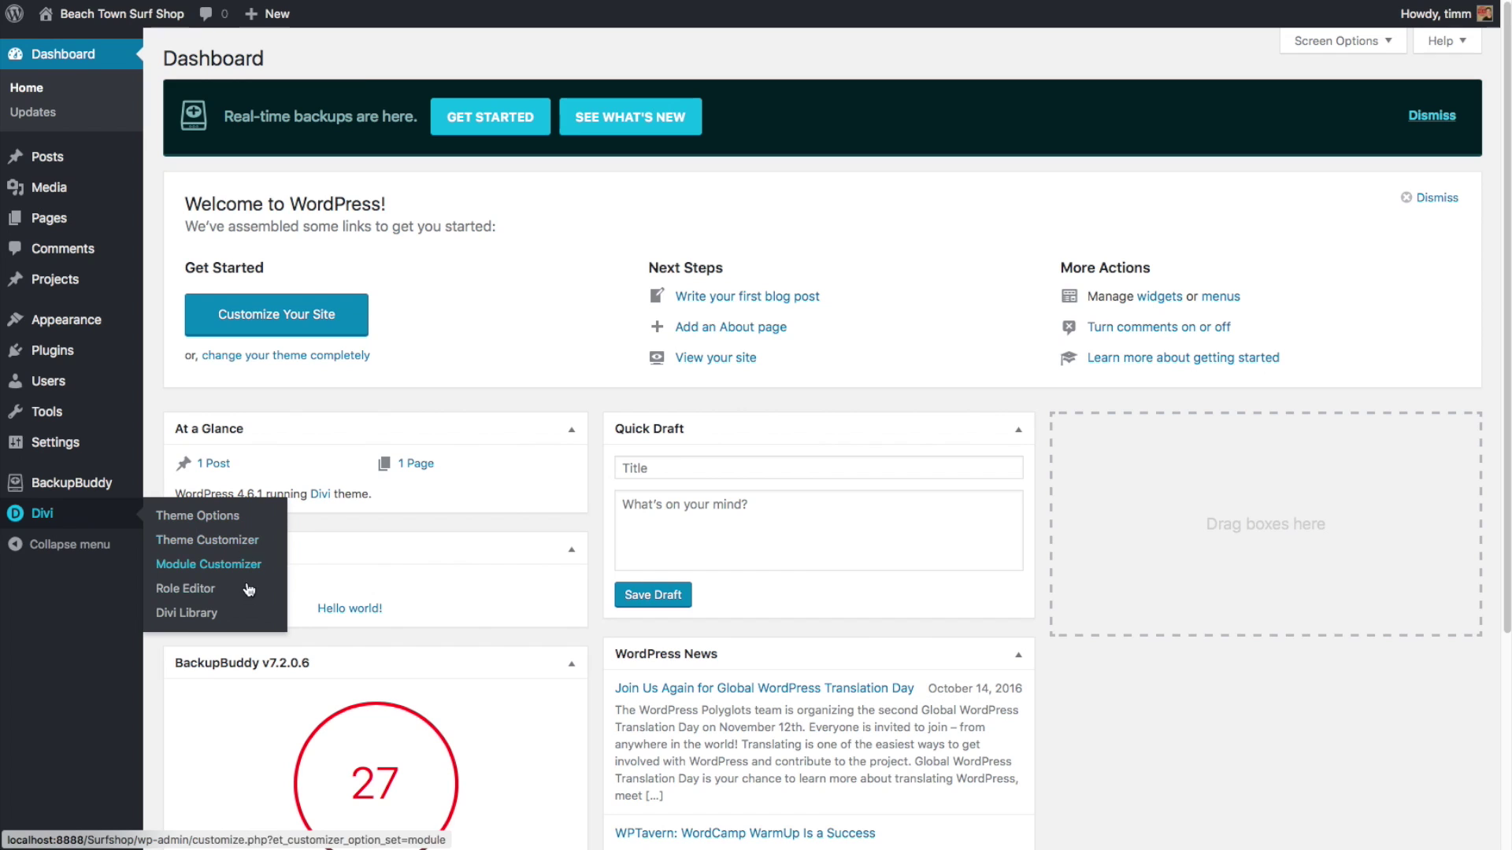
Import All.json into the Divi Library, adding the Coming Soon Pages kit and sections #01–#08.
click(192, 615)
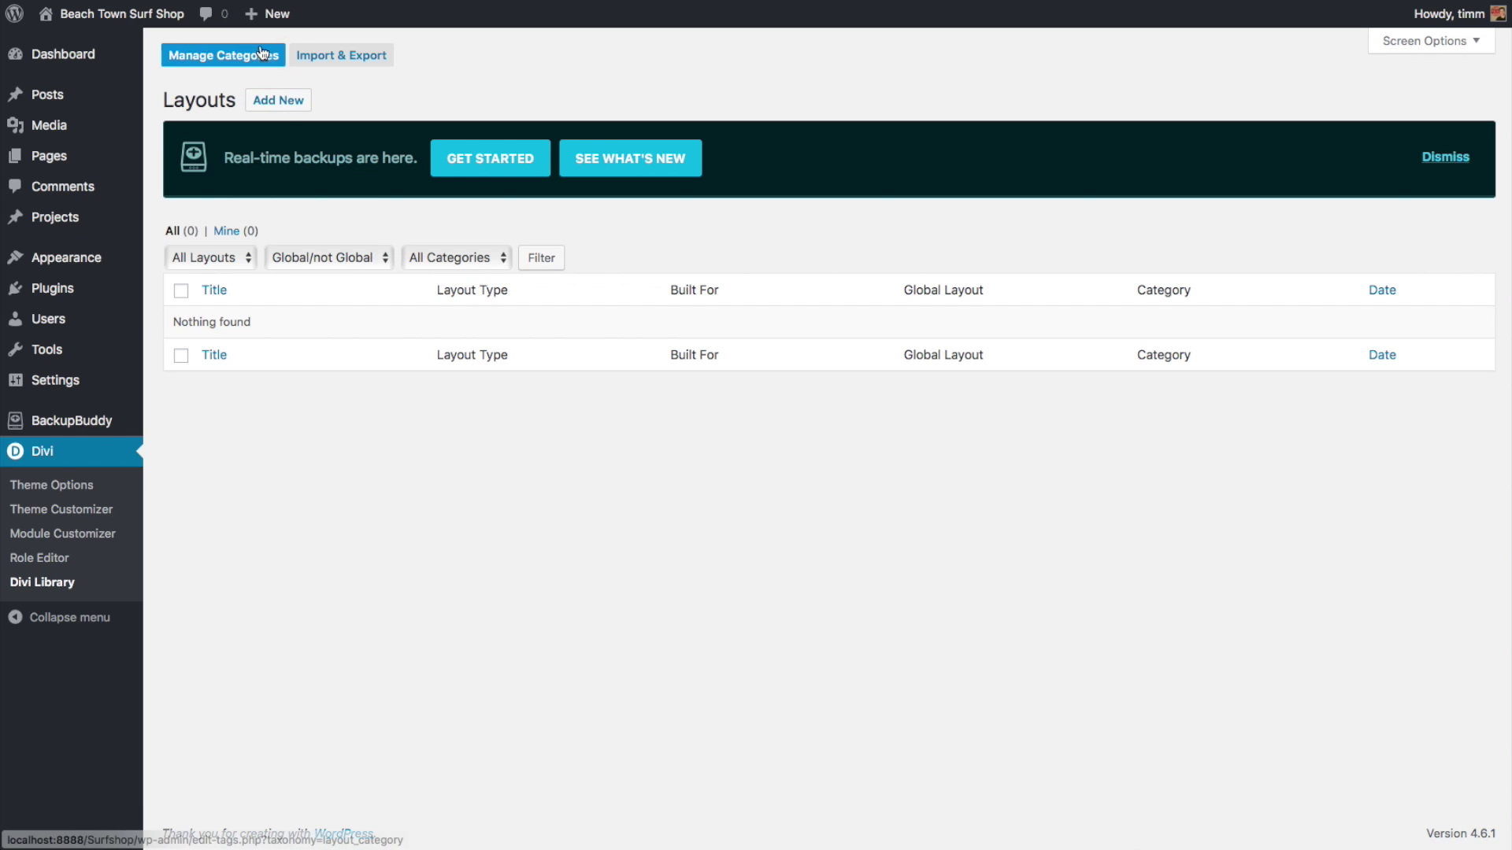
click(352, 56)
click(760, 322)
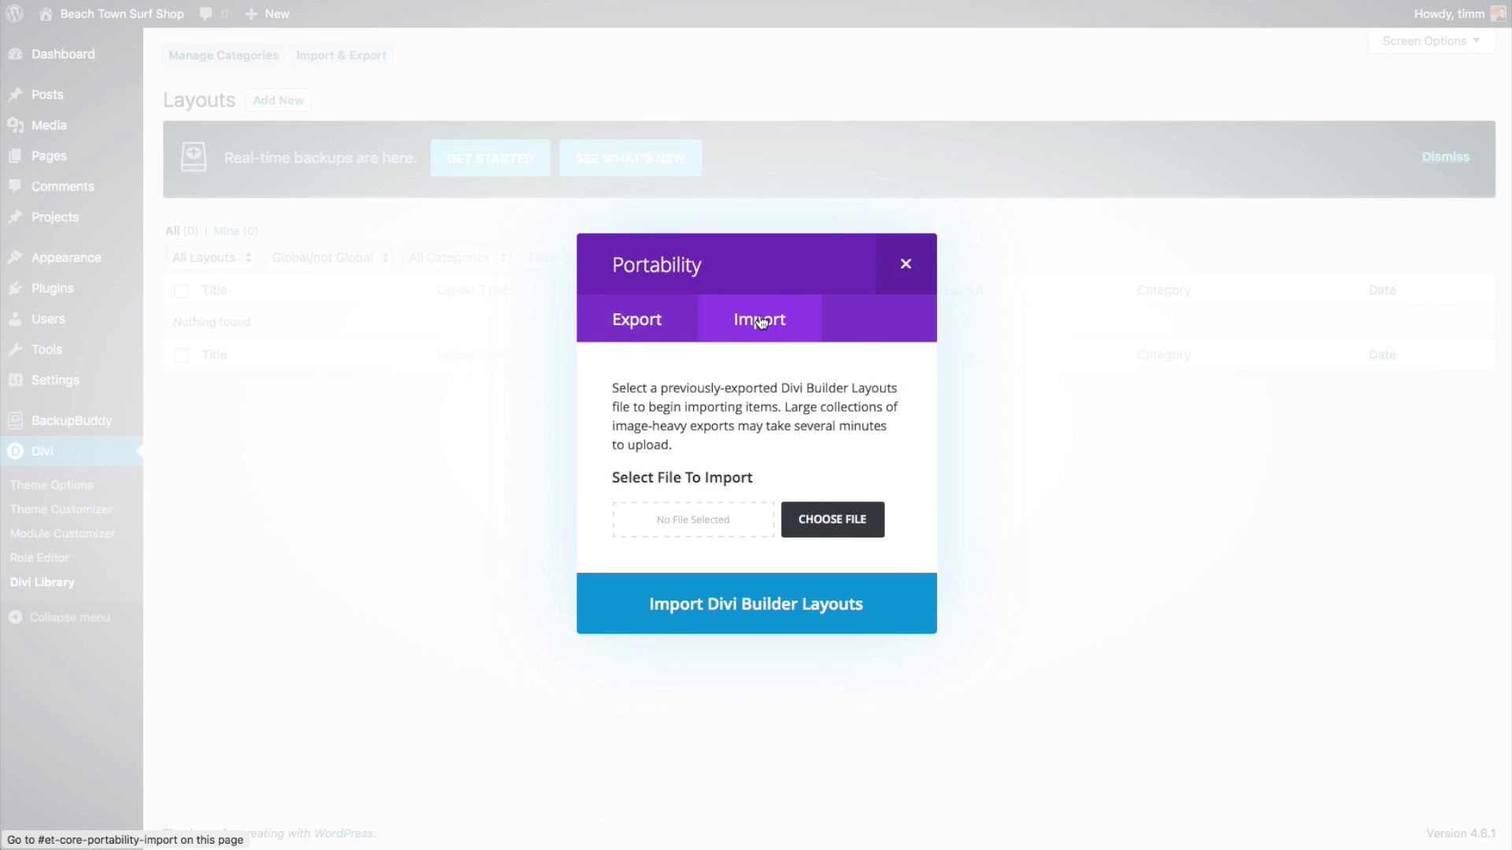
click(857, 511)
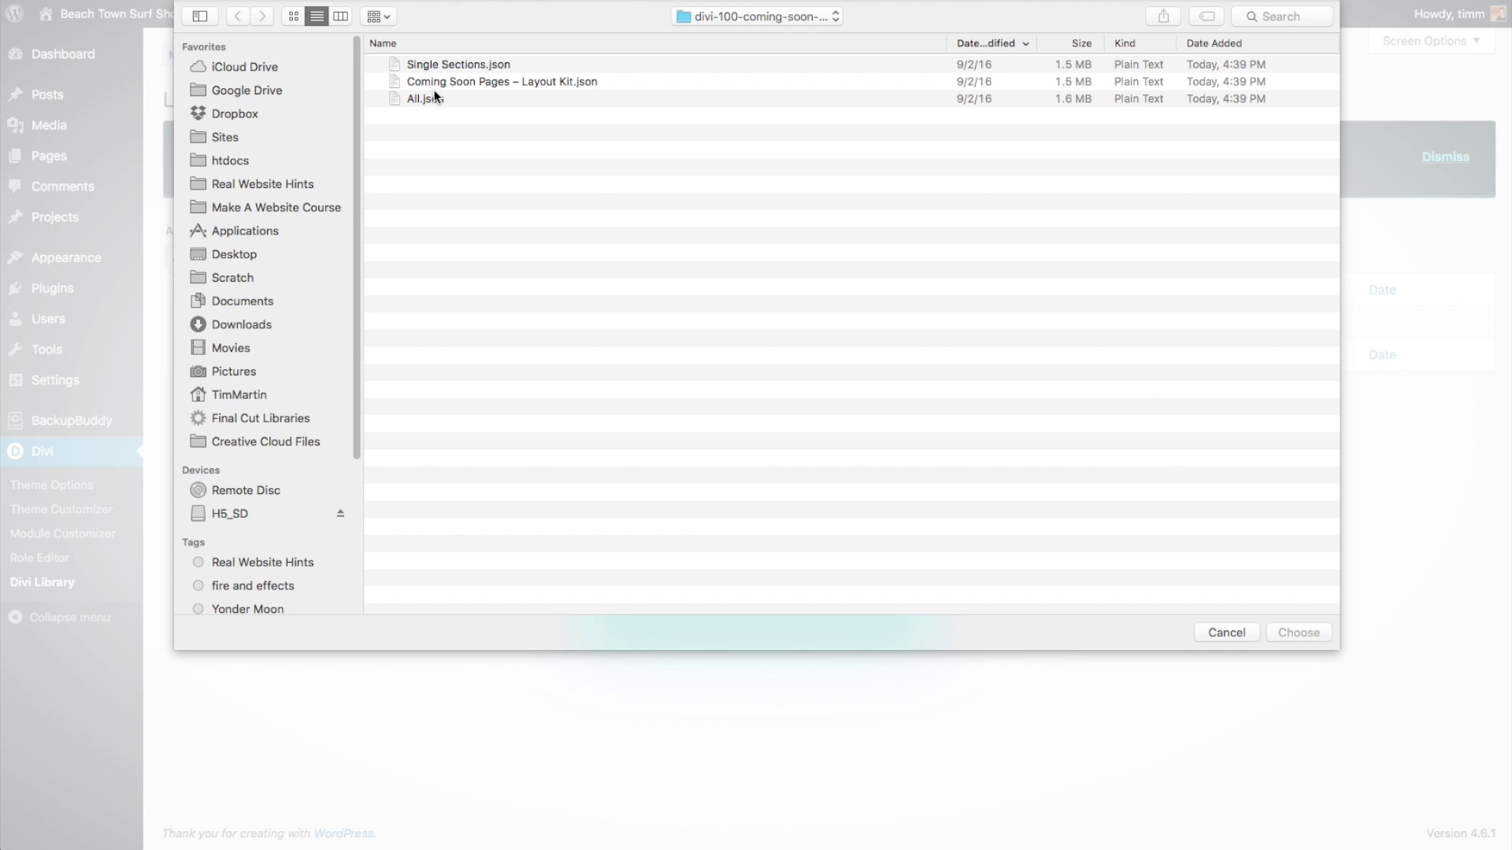
click(437, 100)
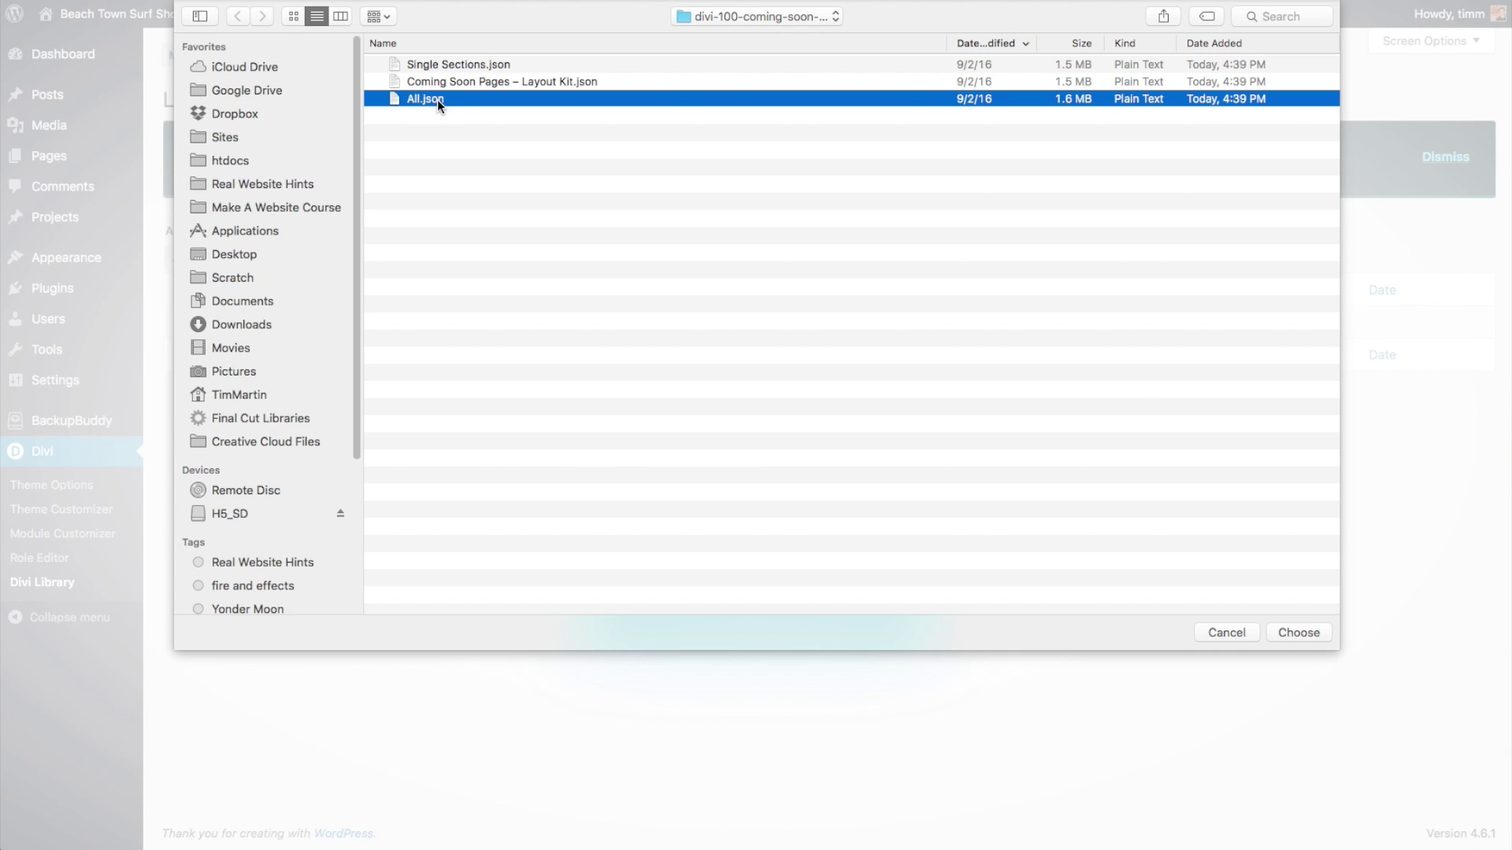
click(1297, 633)
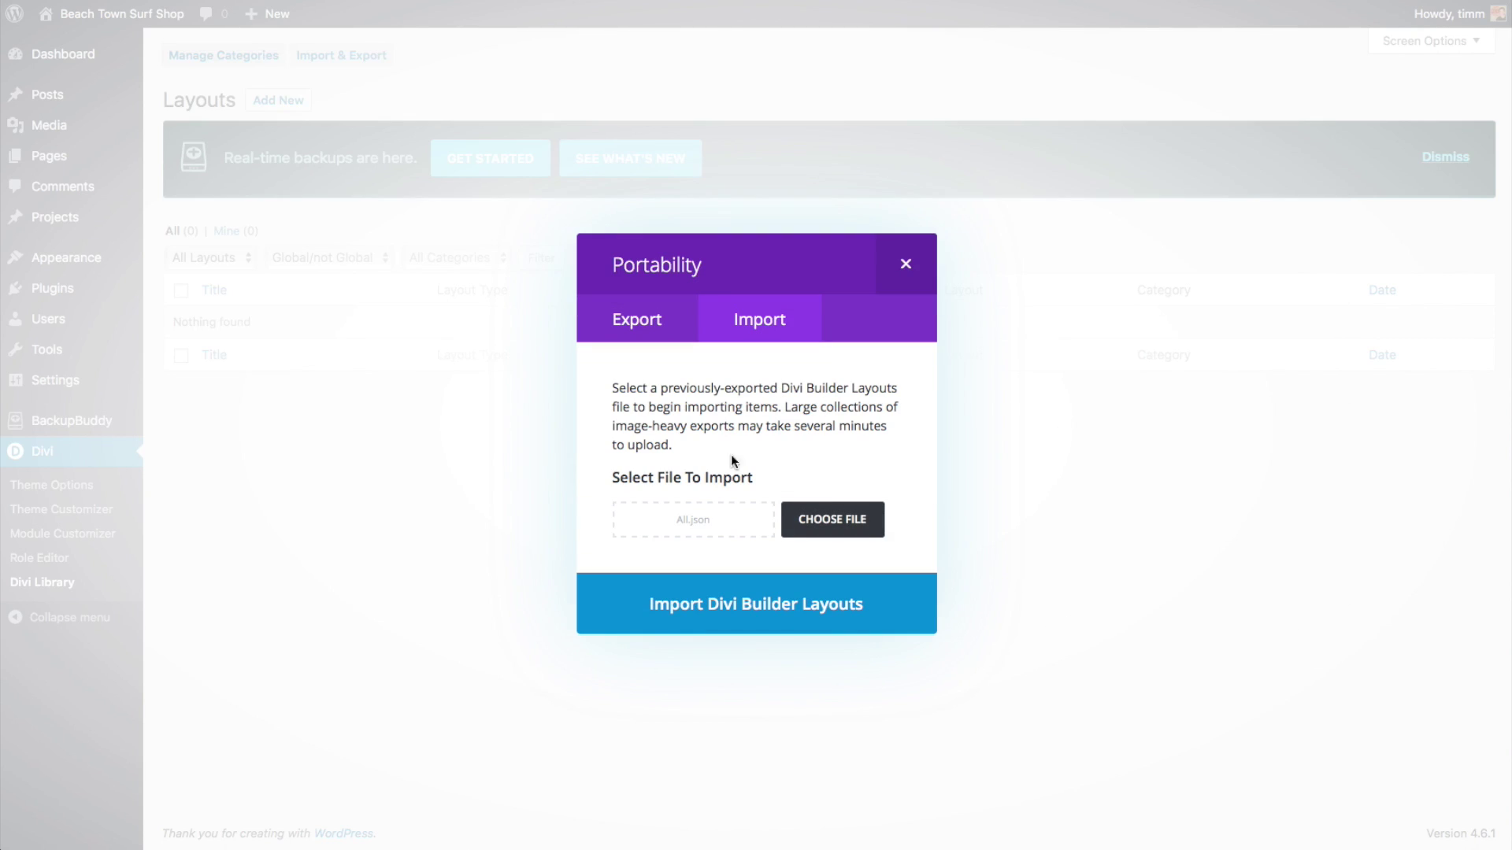
click(895, 605)
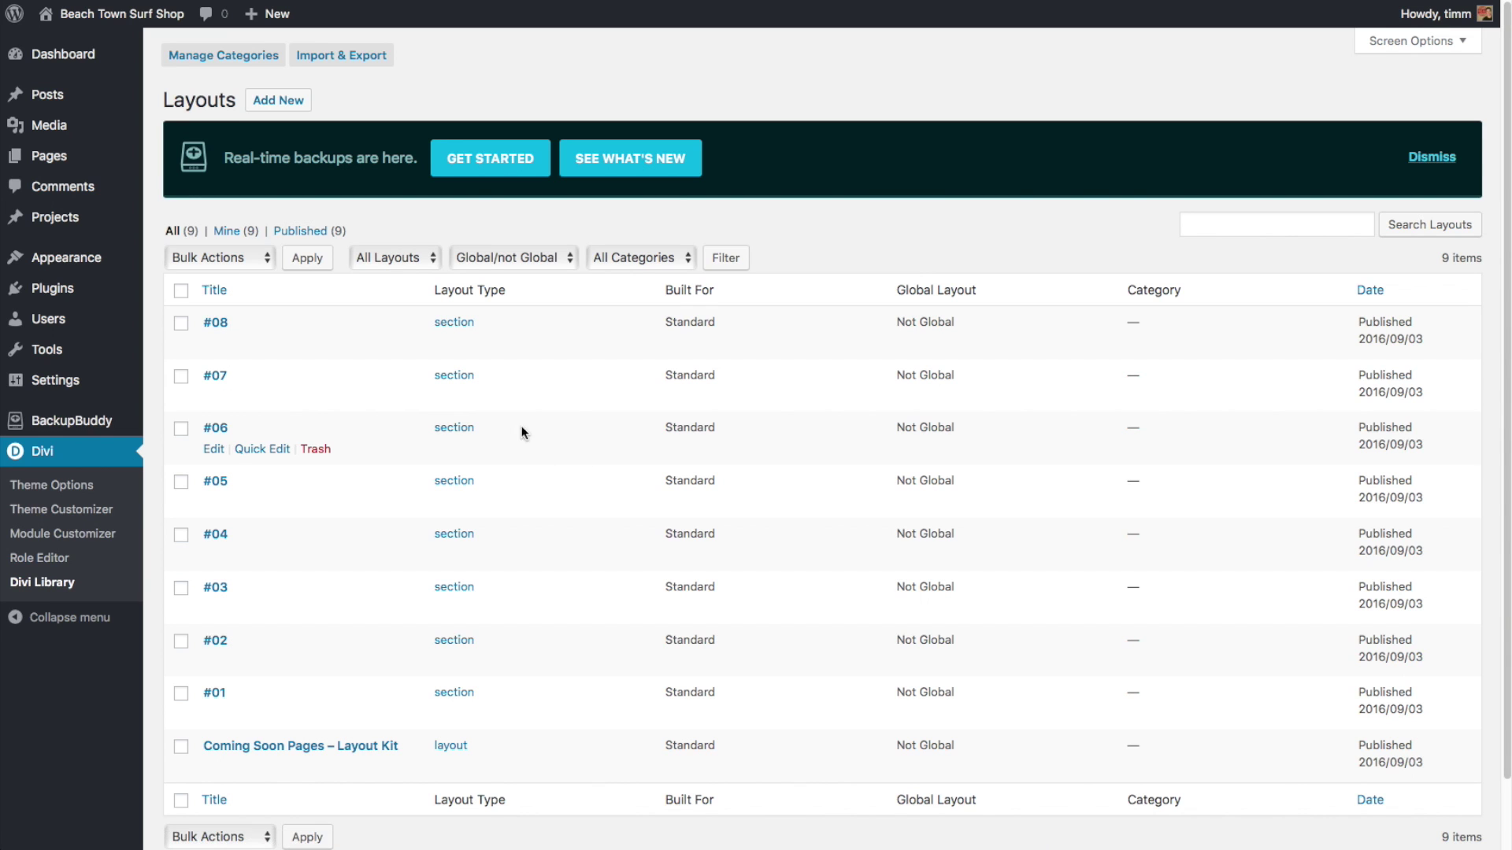
scroll(340, 393, down, 1)
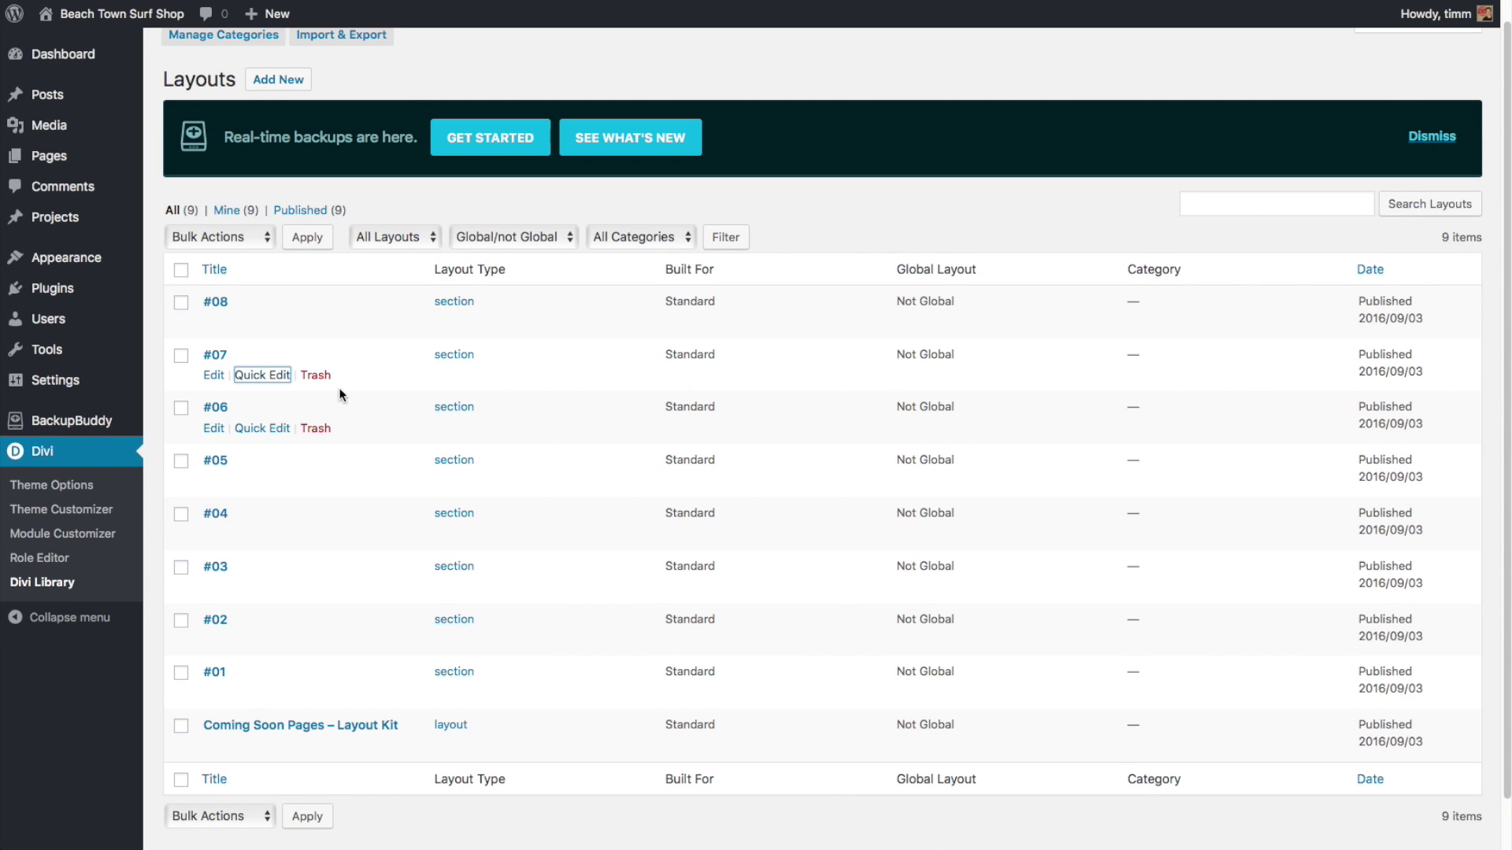
scroll(380, 661, up, 1)
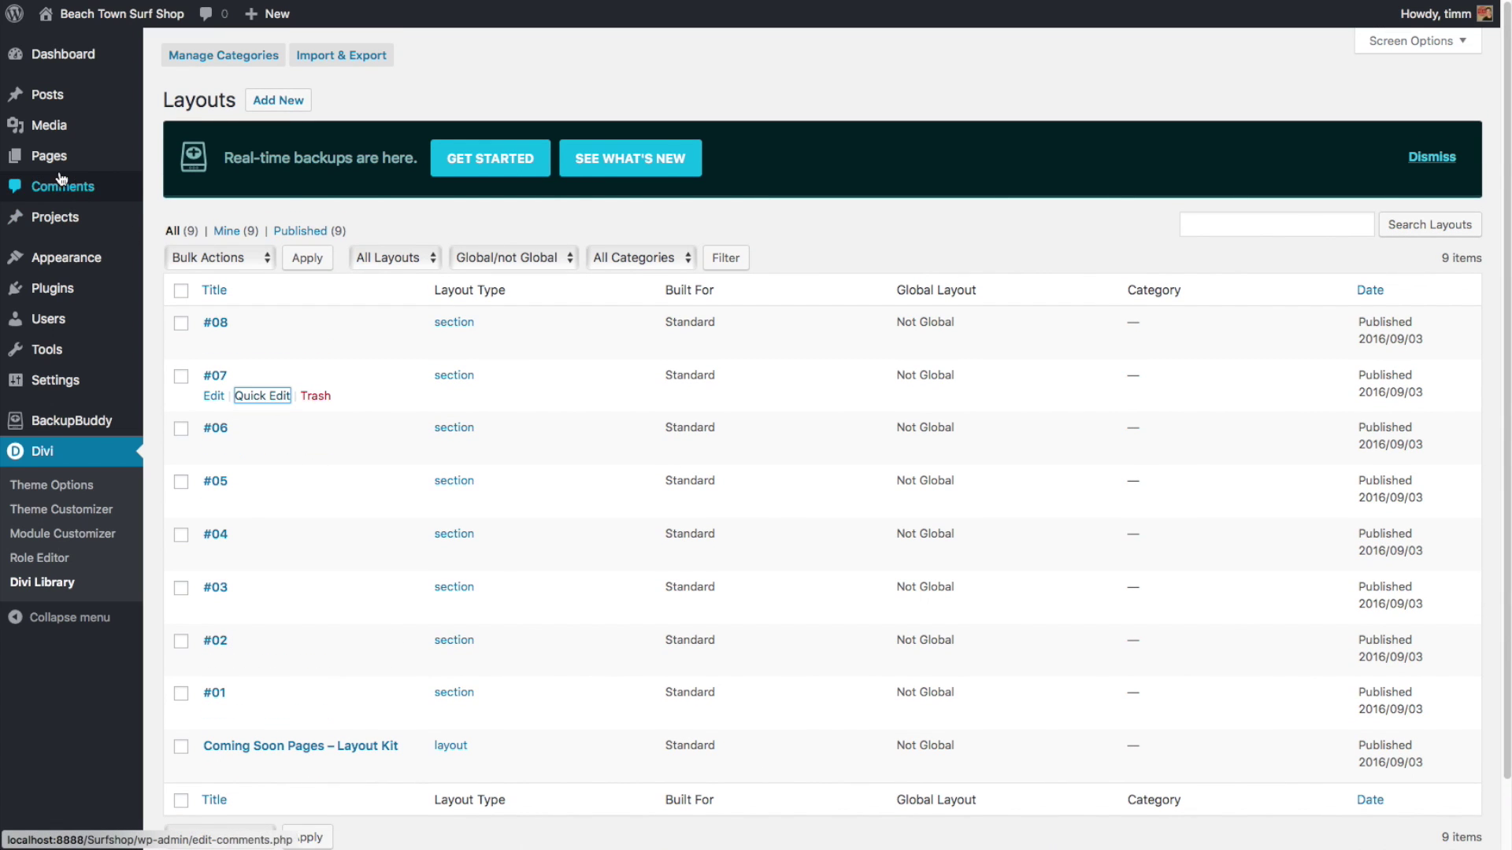
mouse_move(49, 157)
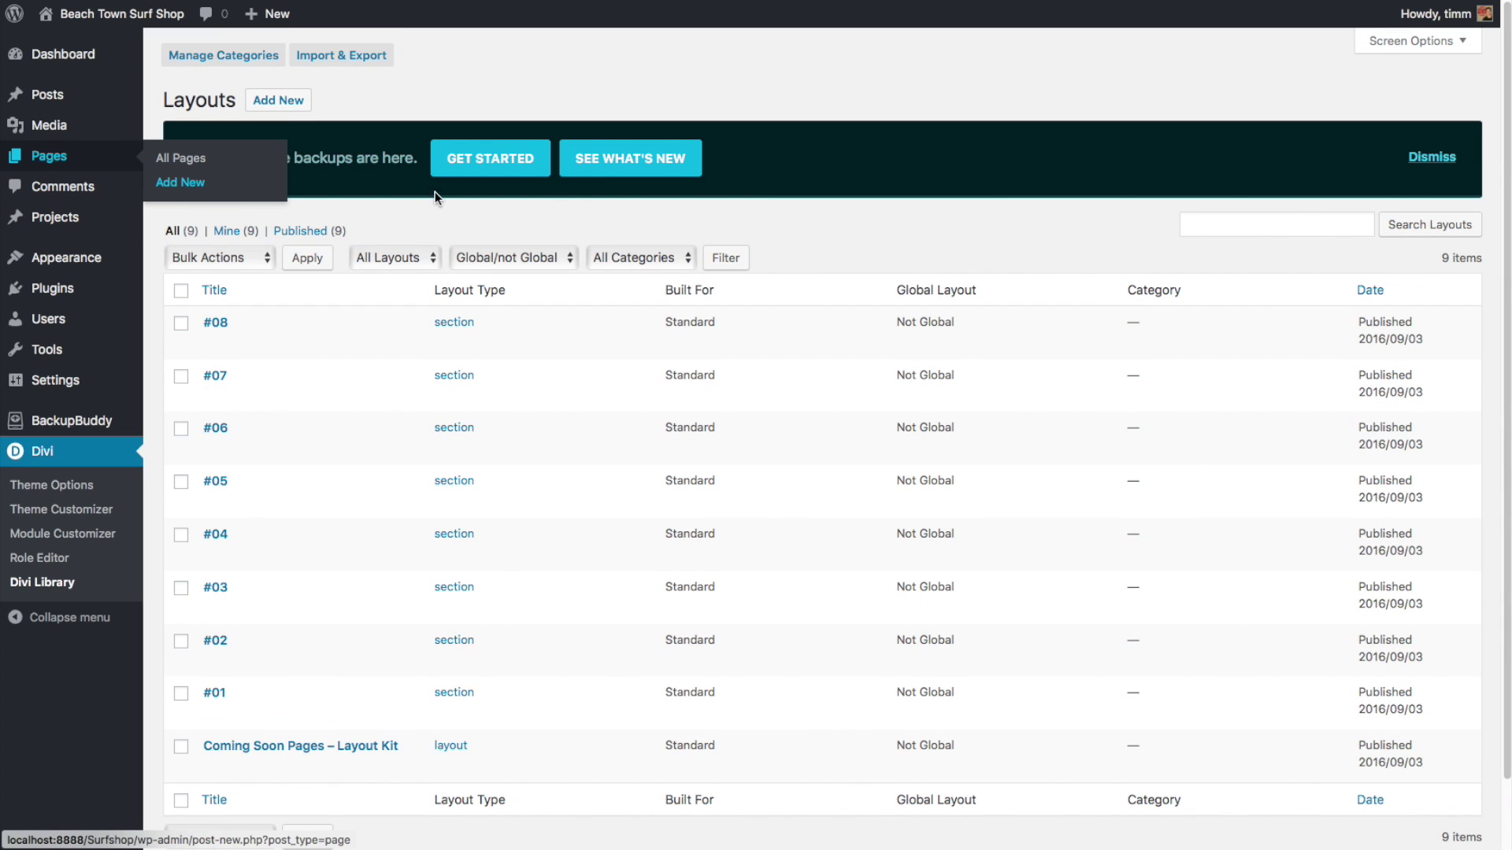
Create a new page titled 'Coming Soon 2' and enable the Divi Builder for it.
click(180, 182)
text(Coming Soon 2)
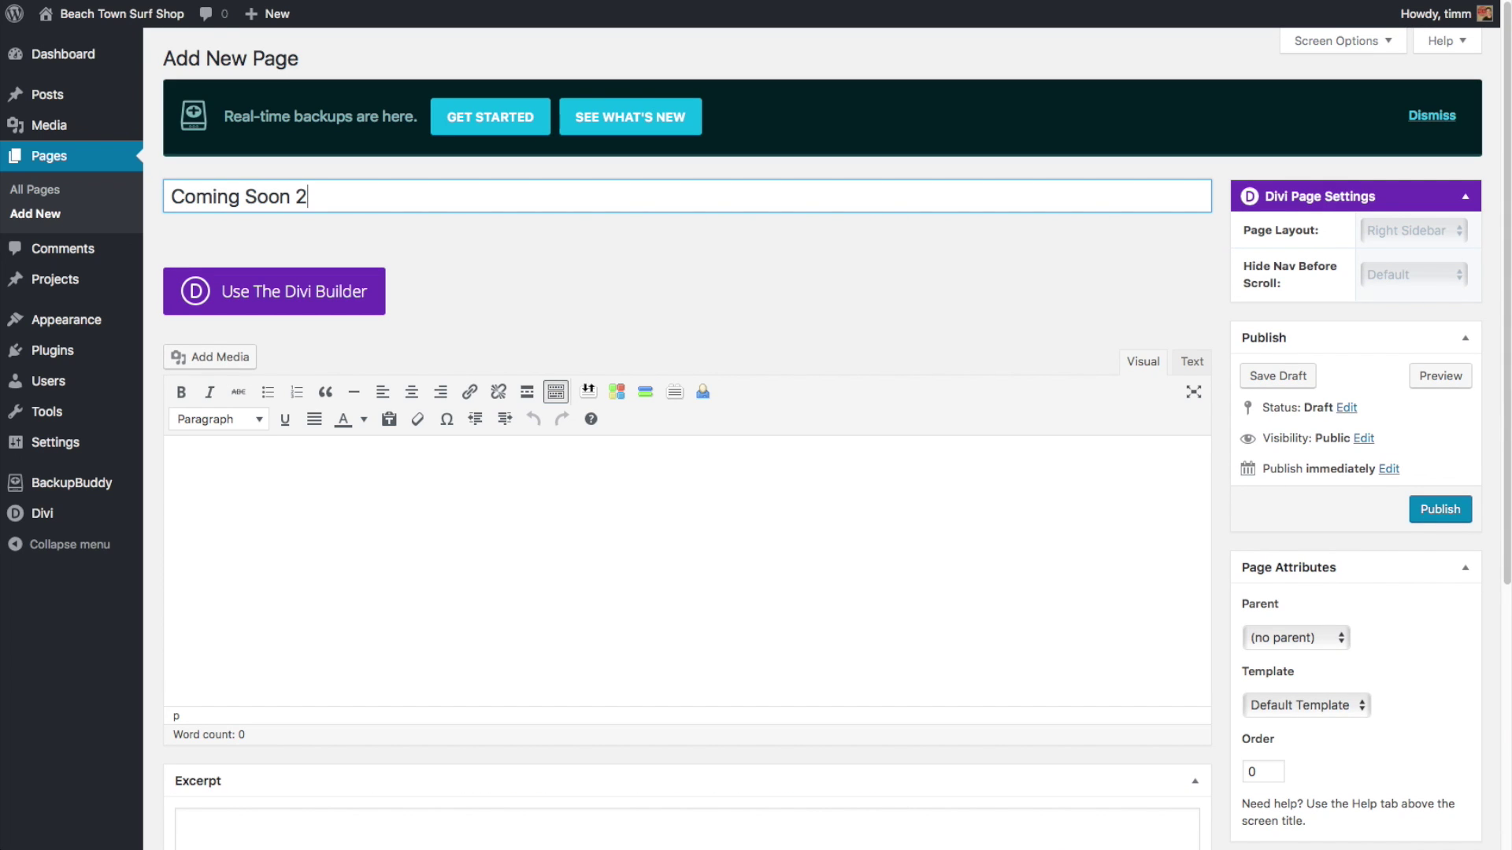
click(736, 259)
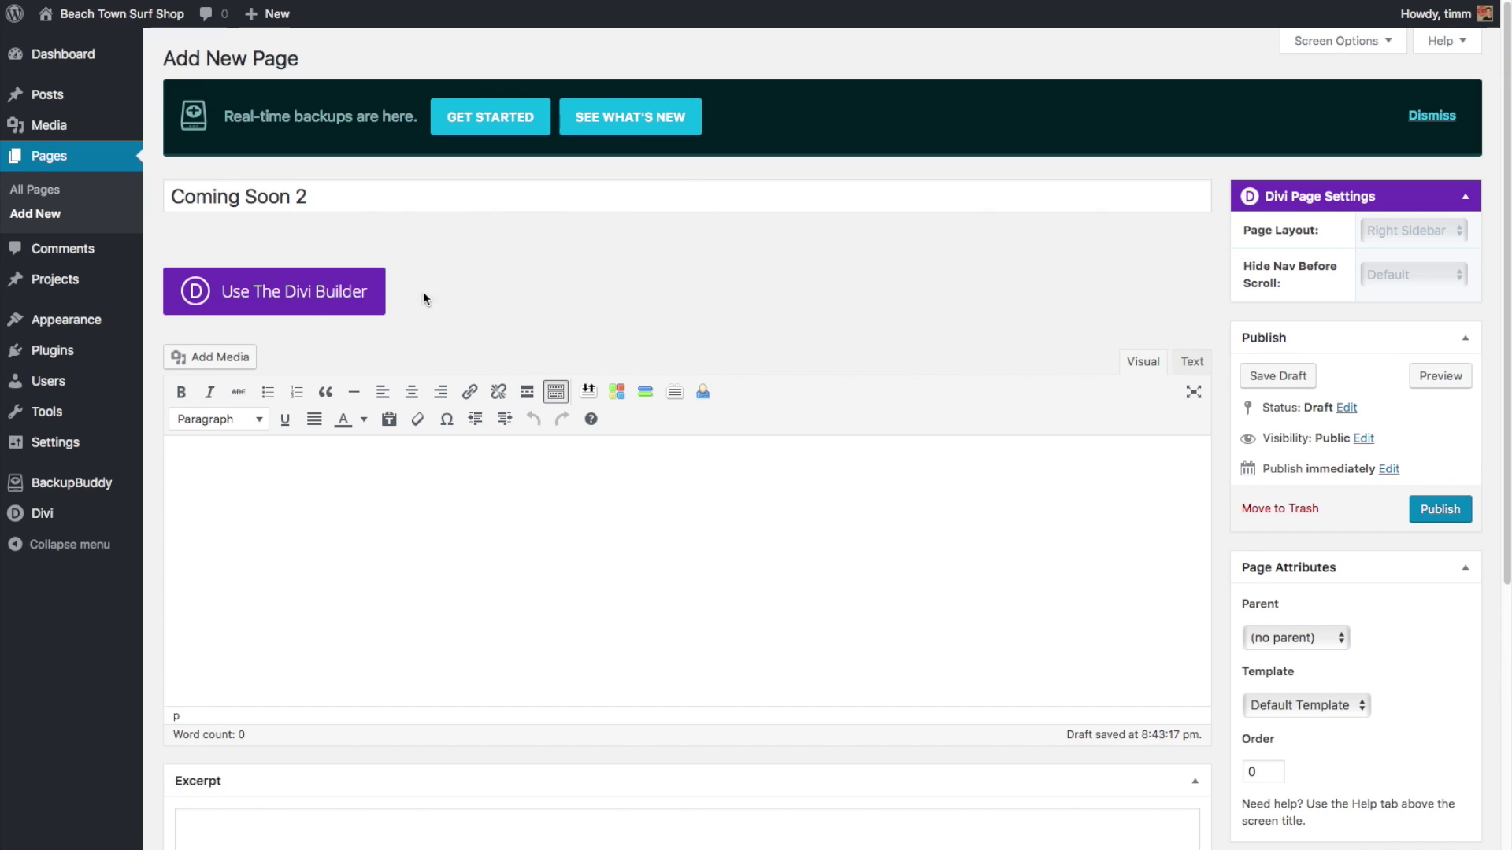
click(317, 305)
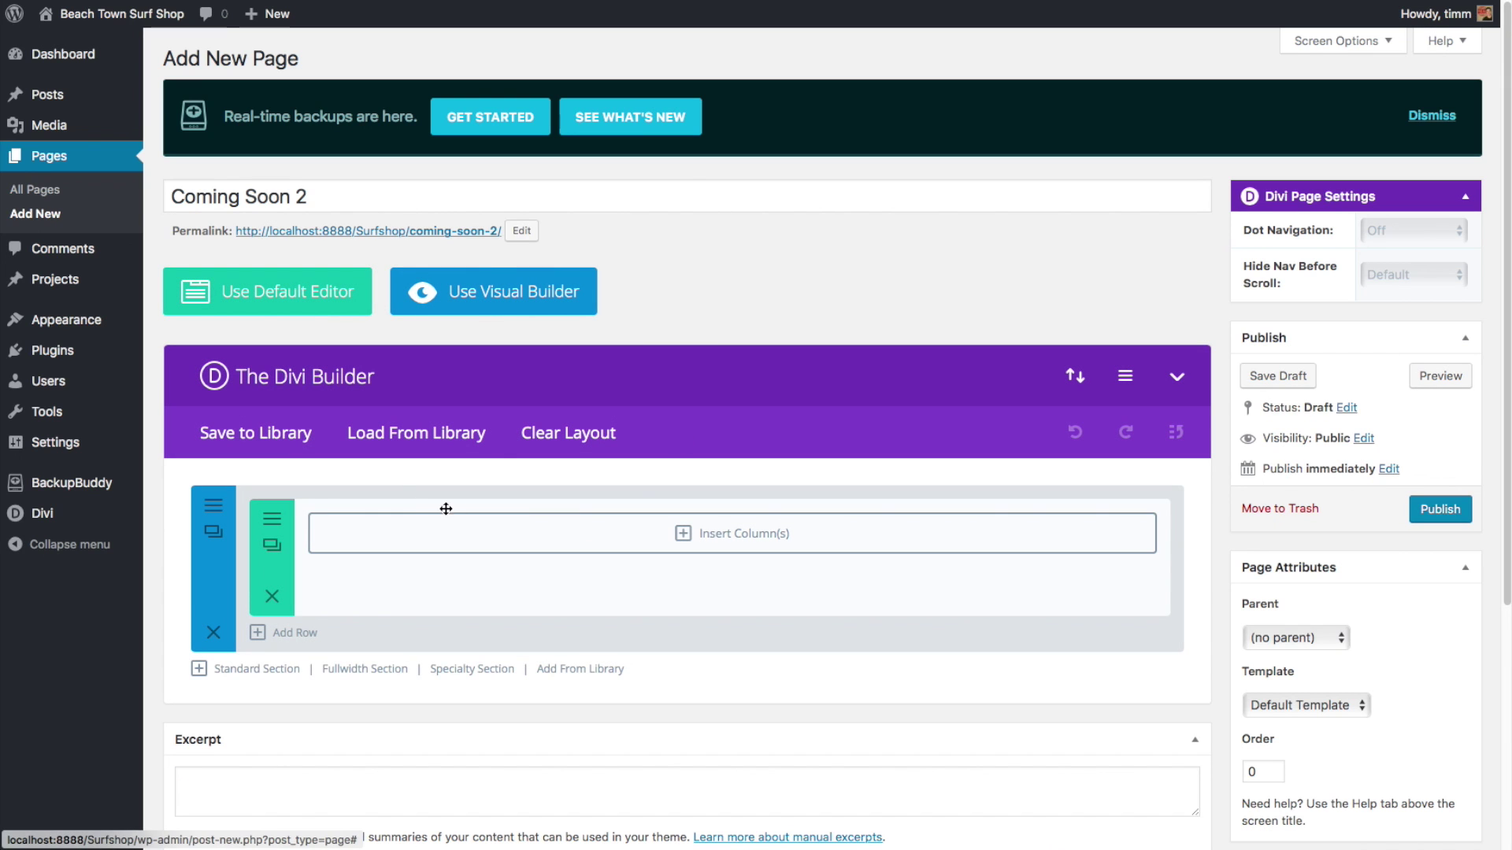
Load the saved 'Coming Soon Pages – Layout Kit' from the library into the page.
click(401, 438)
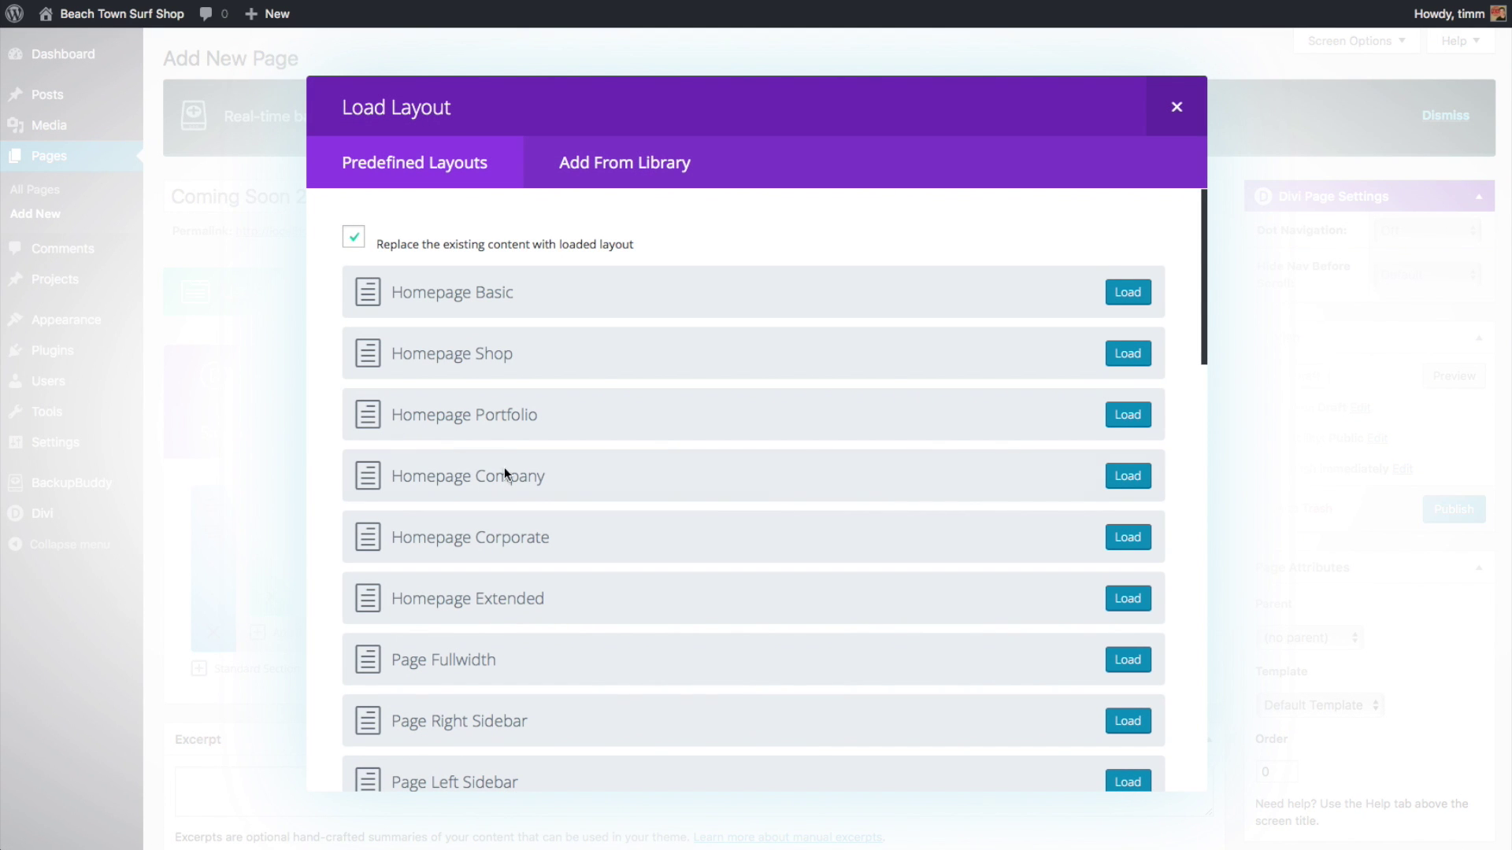
scroll(543, 293, down, 1)
scroll(580, 267, down, 2)
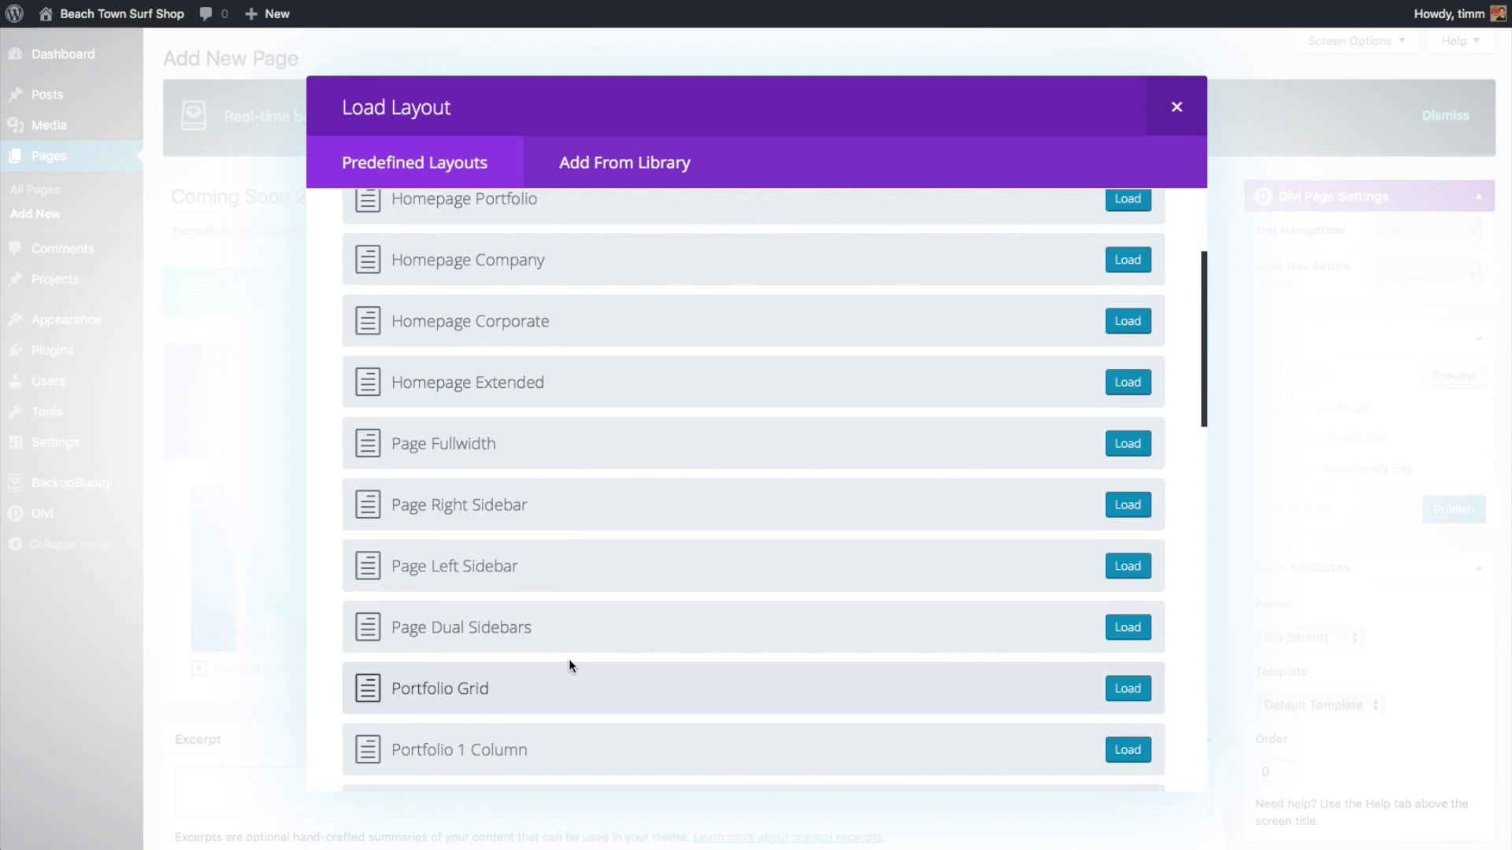
scroll(571, 665, down, 3)
scroll(563, 547, down, 3)
scroll(534, 492, down, 3)
scroll(535, 491, down, 2)
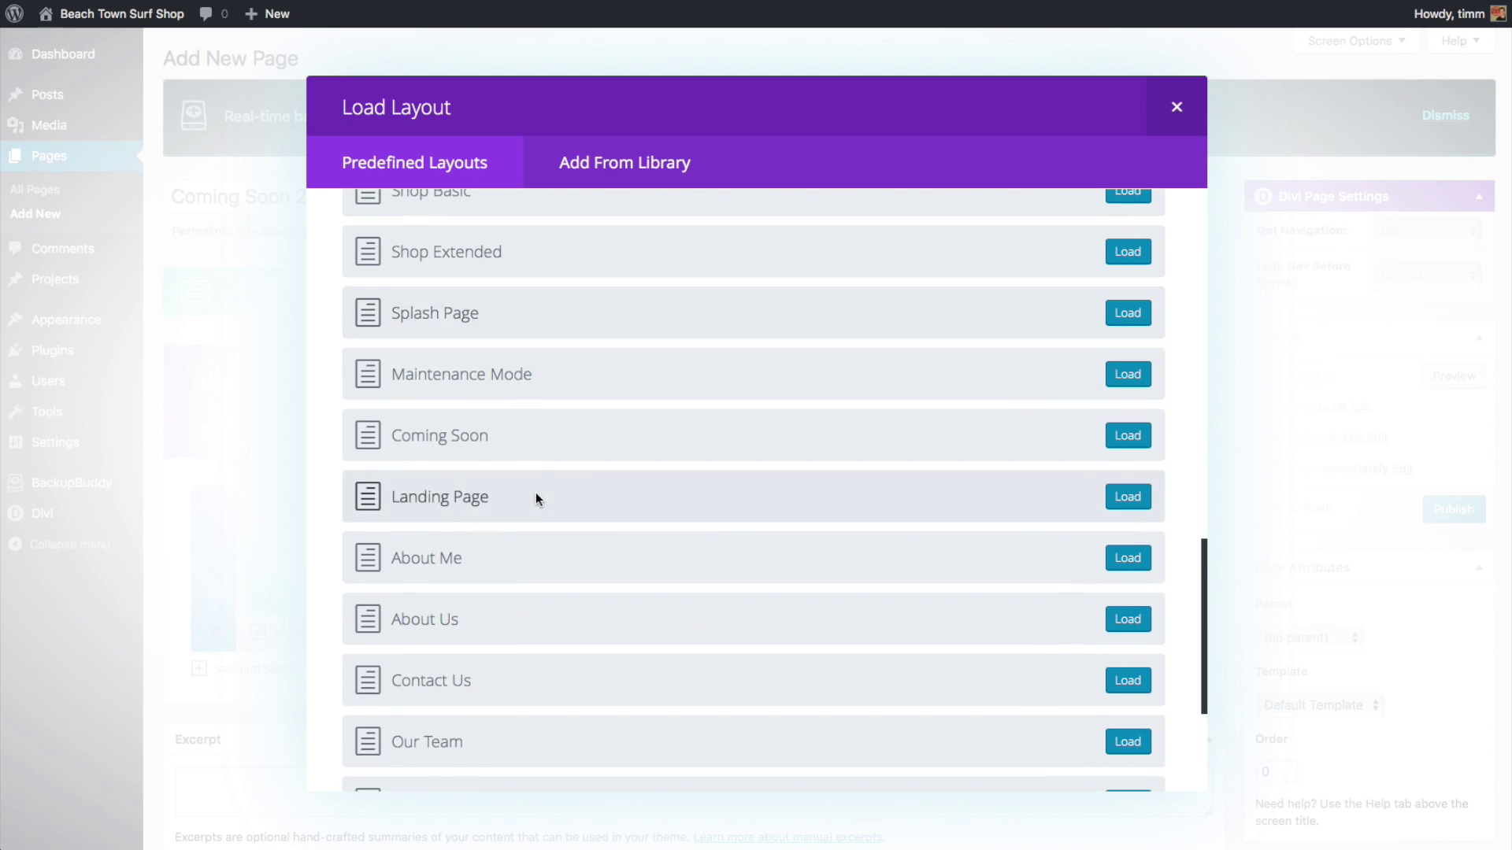
scroll(536, 493, down, 1)
scroll(535, 493, up, 3)
scroll(535, 493, up, 5)
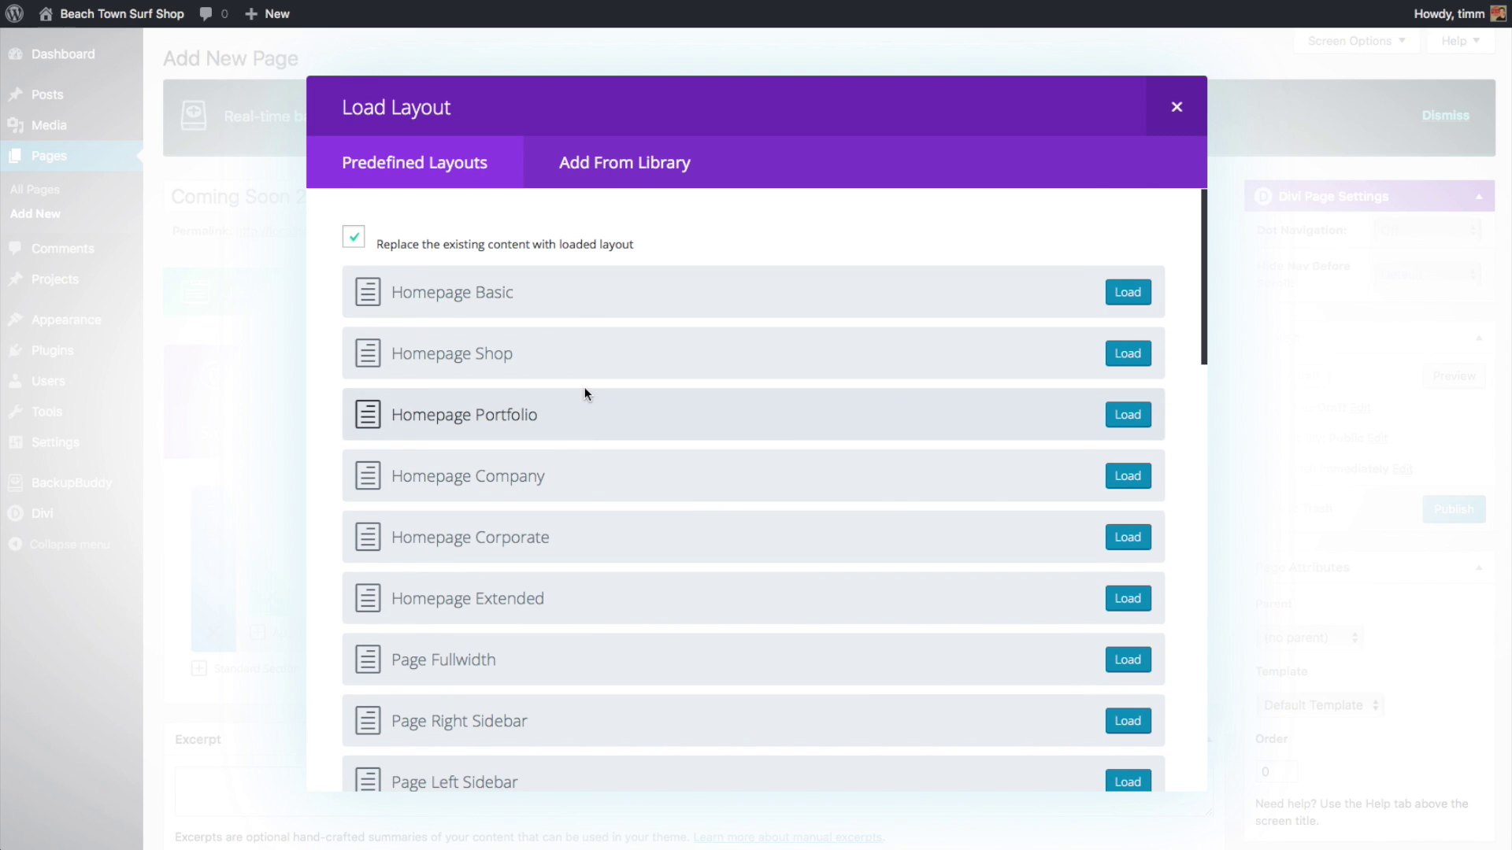
click(595, 167)
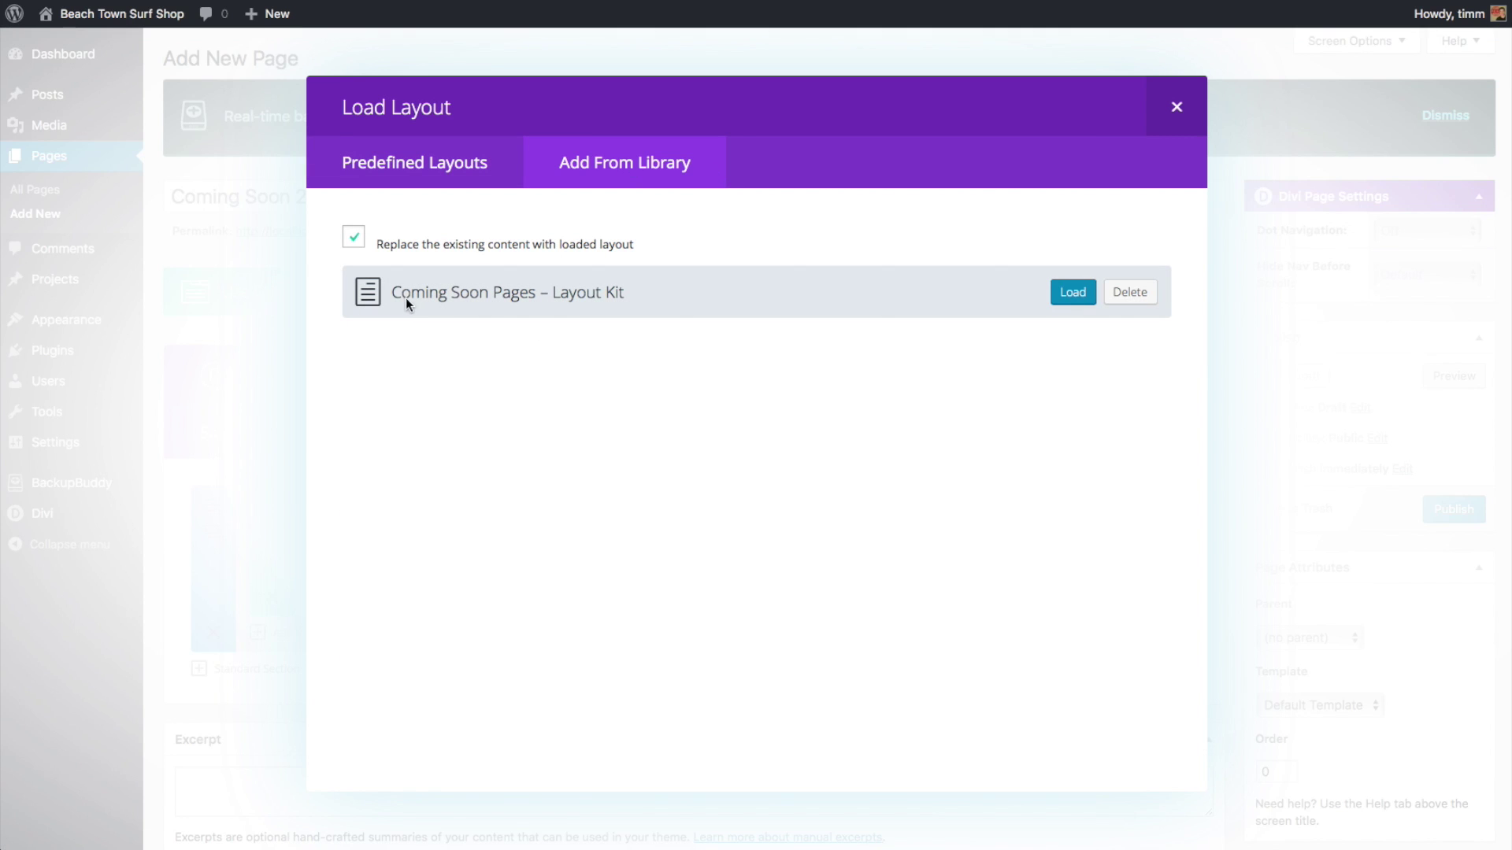
click(1070, 294)
scroll(1064, 301, down, 2)
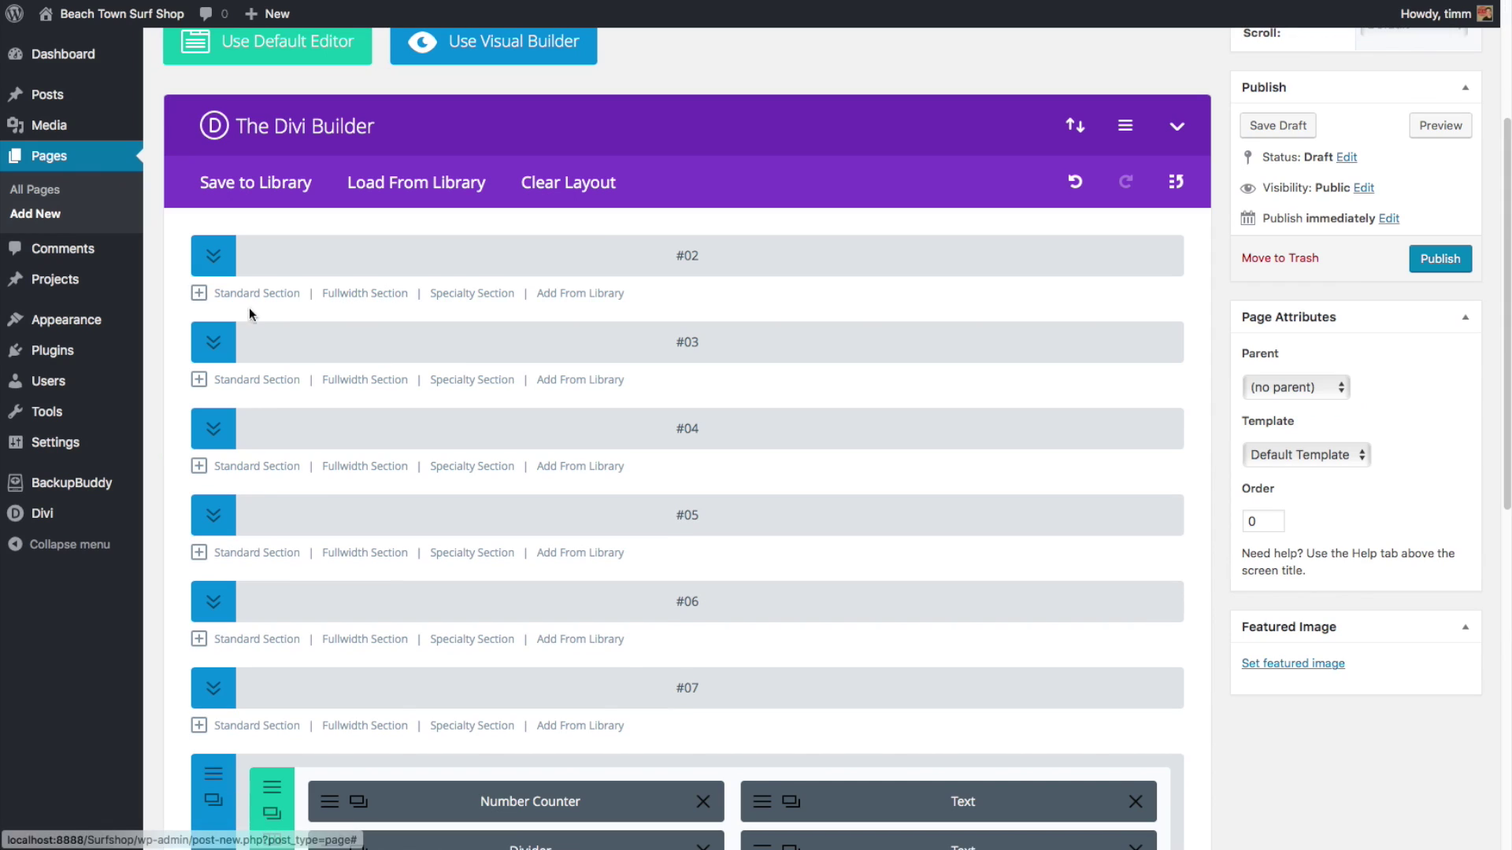
scroll(698, 462, up, 2)
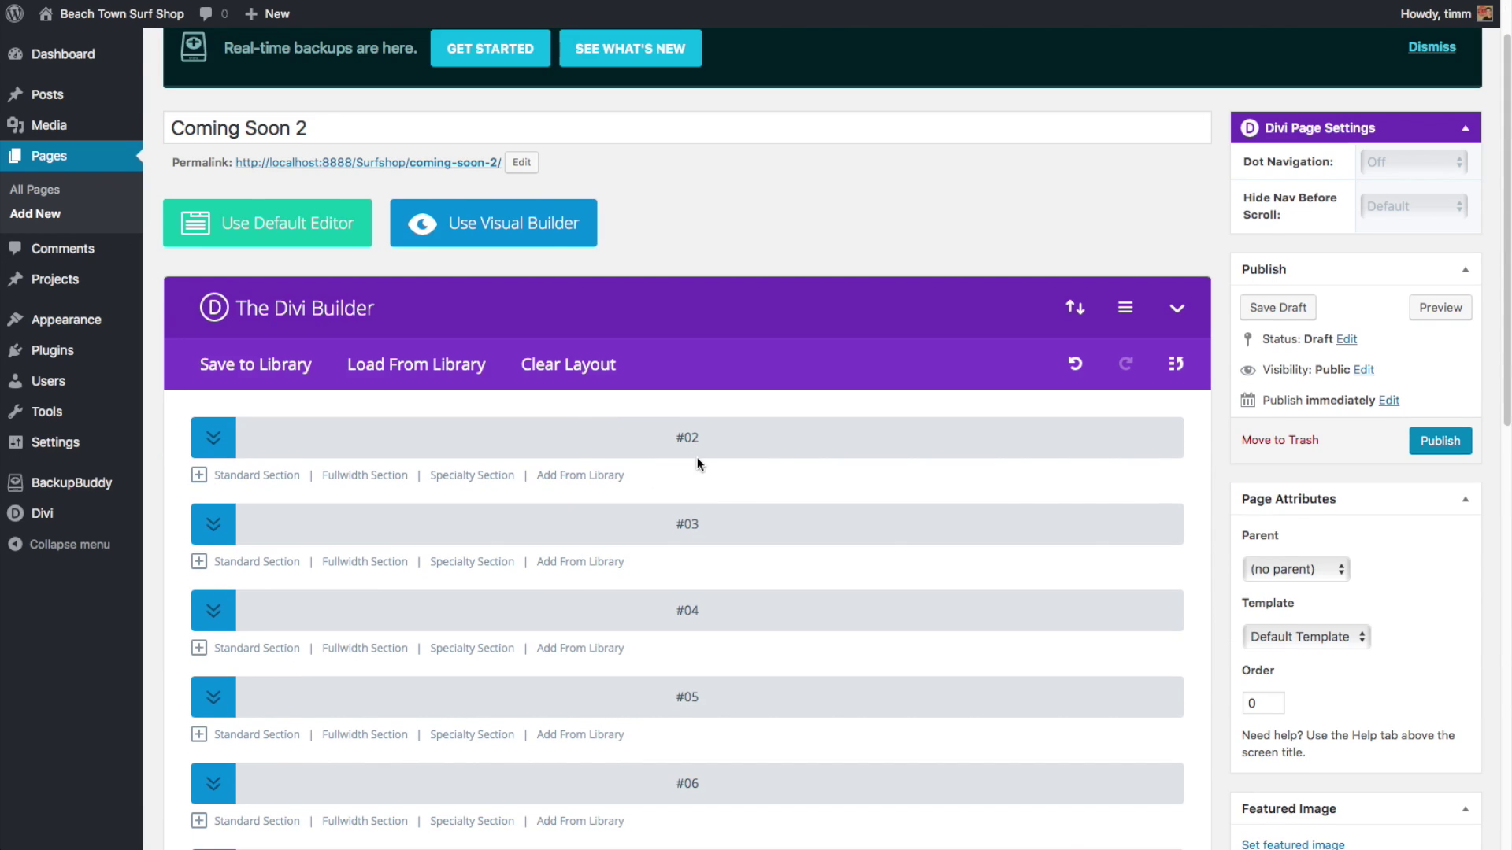
scroll(698, 463, down, 2)
scroll(699, 459, down, 2)
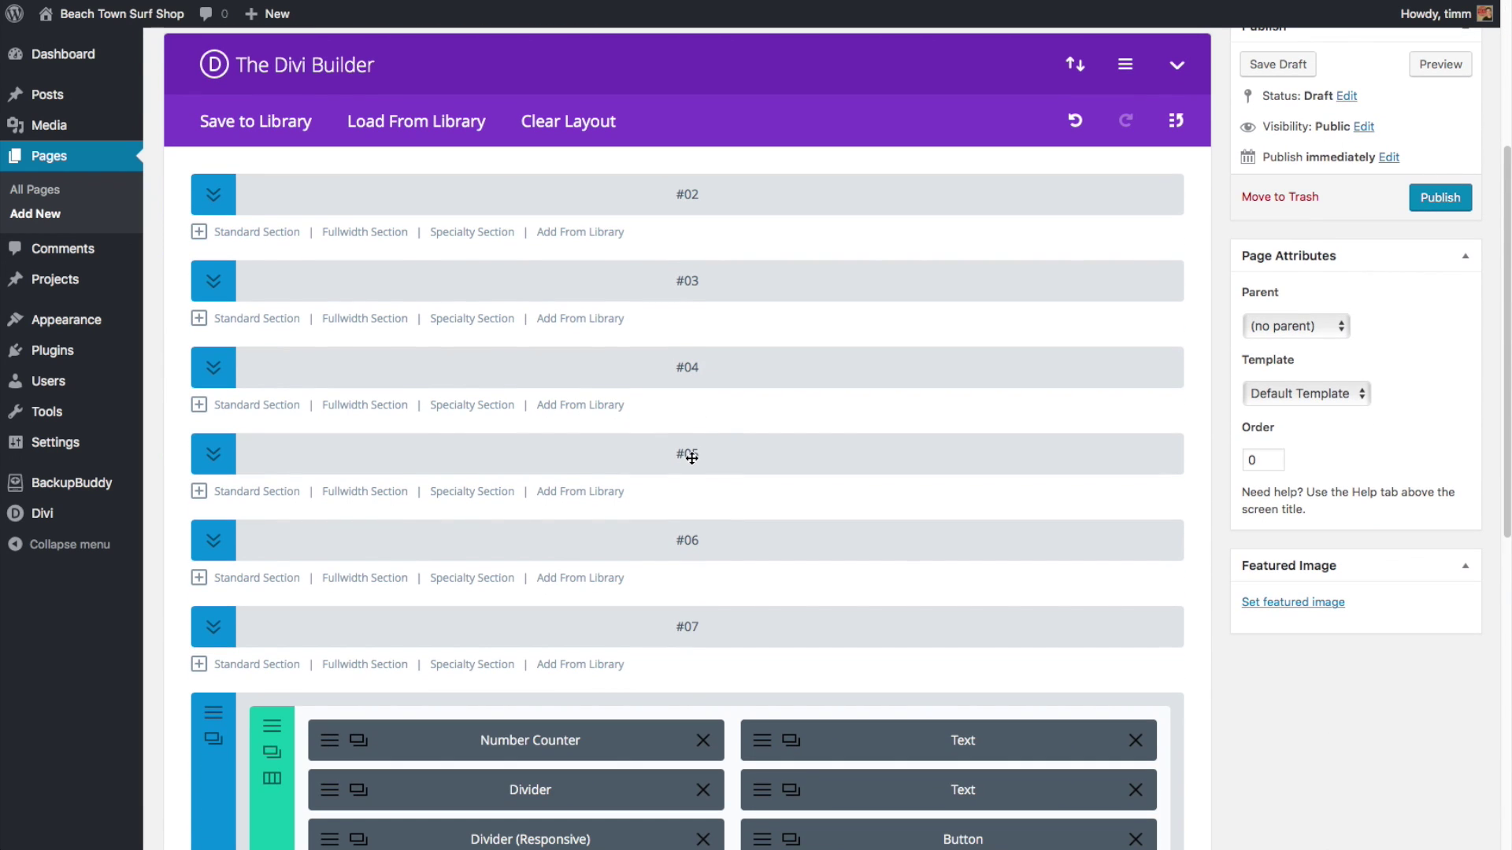
scroll(678, 624, down, 2)
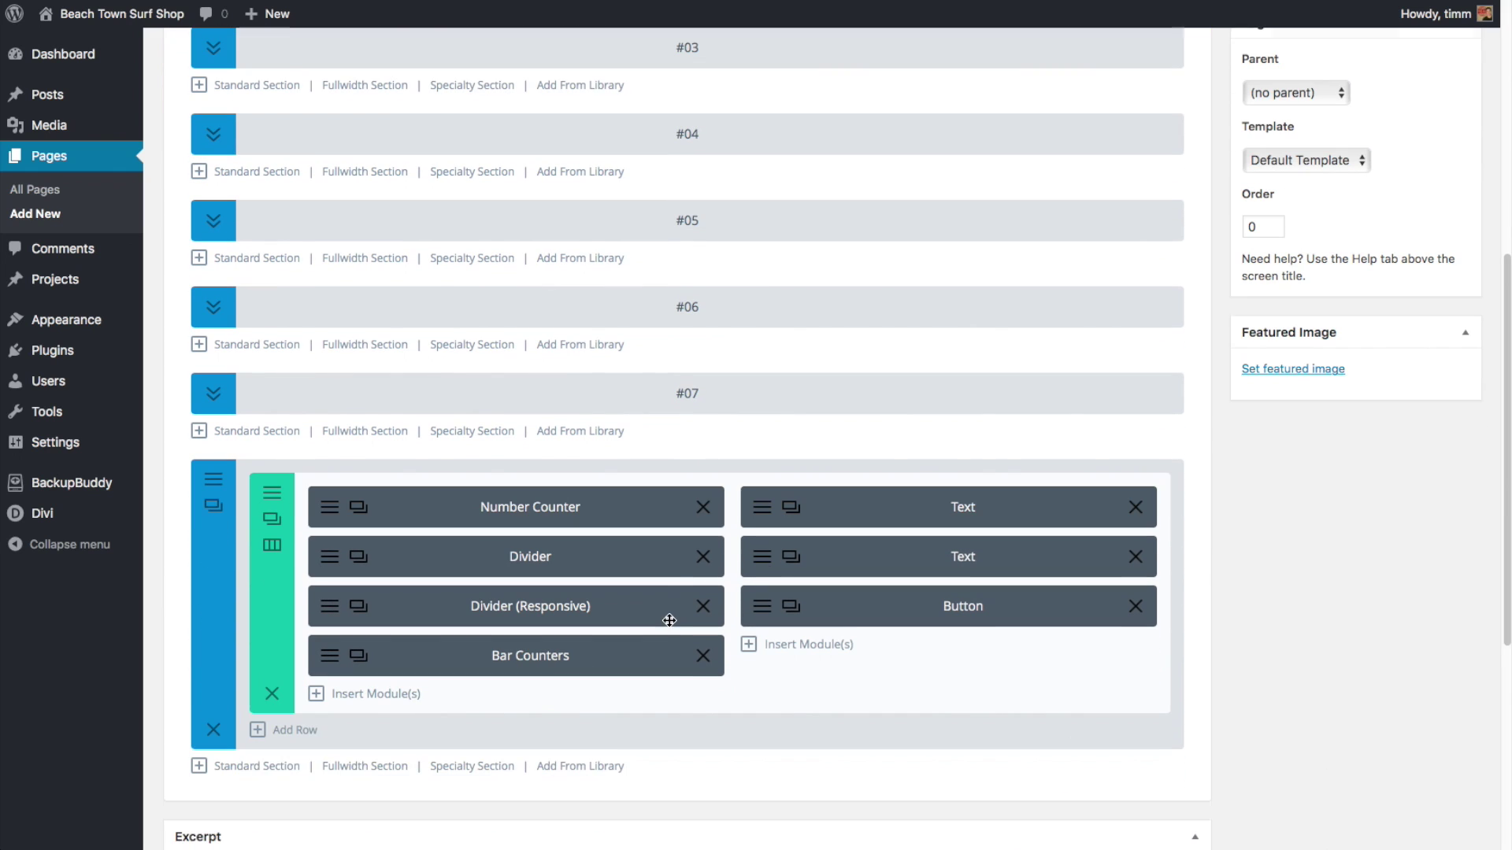
scroll(705, 647, up, 2)
scroll(705, 649, up, 2)
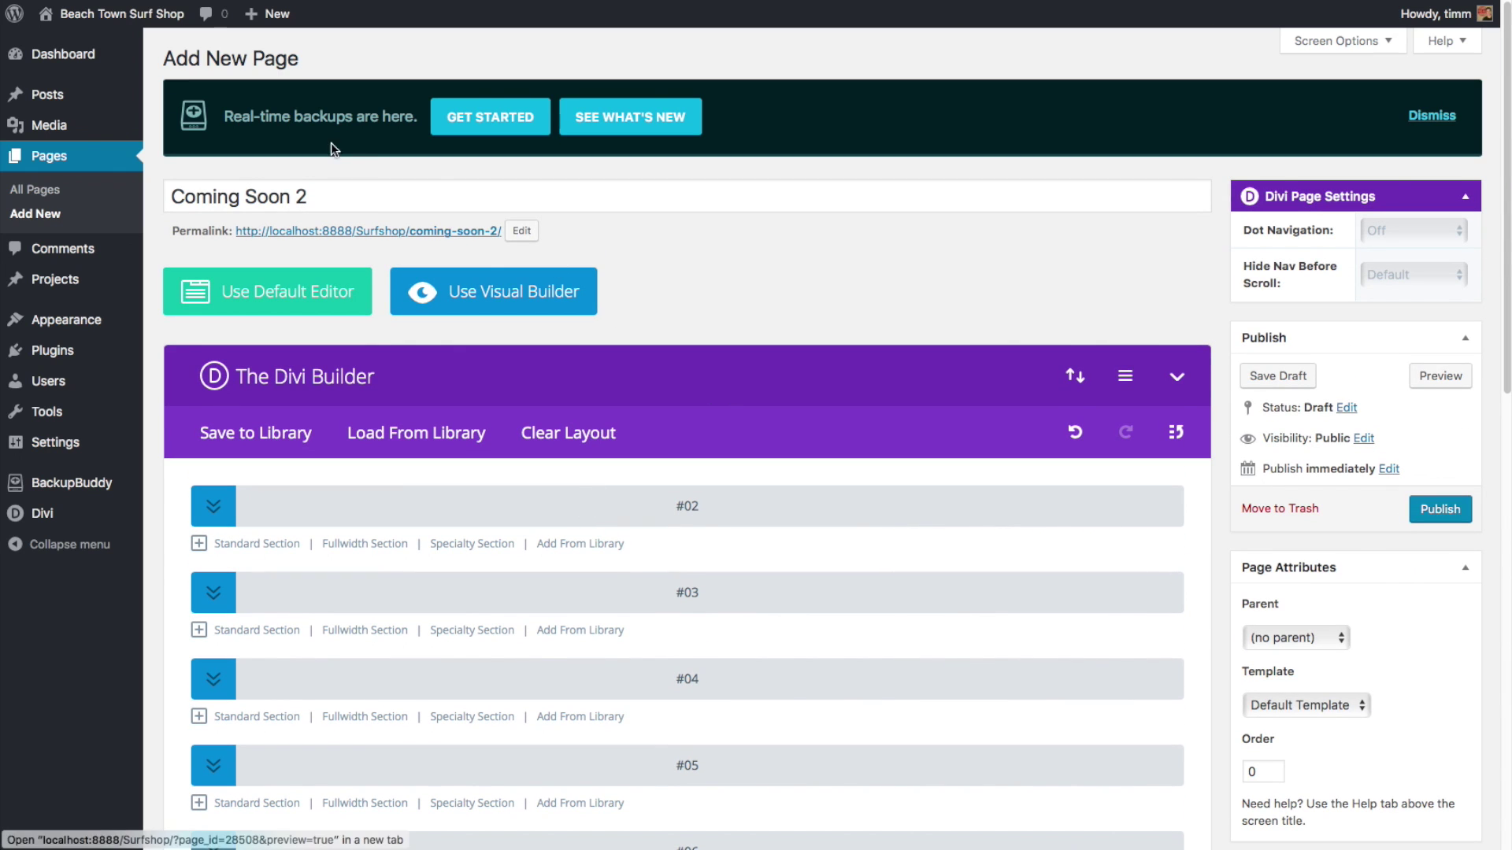
Save Coming Soon 2 as a draft and view its stacked coming-soon designs on the live site.
click(1285, 378)
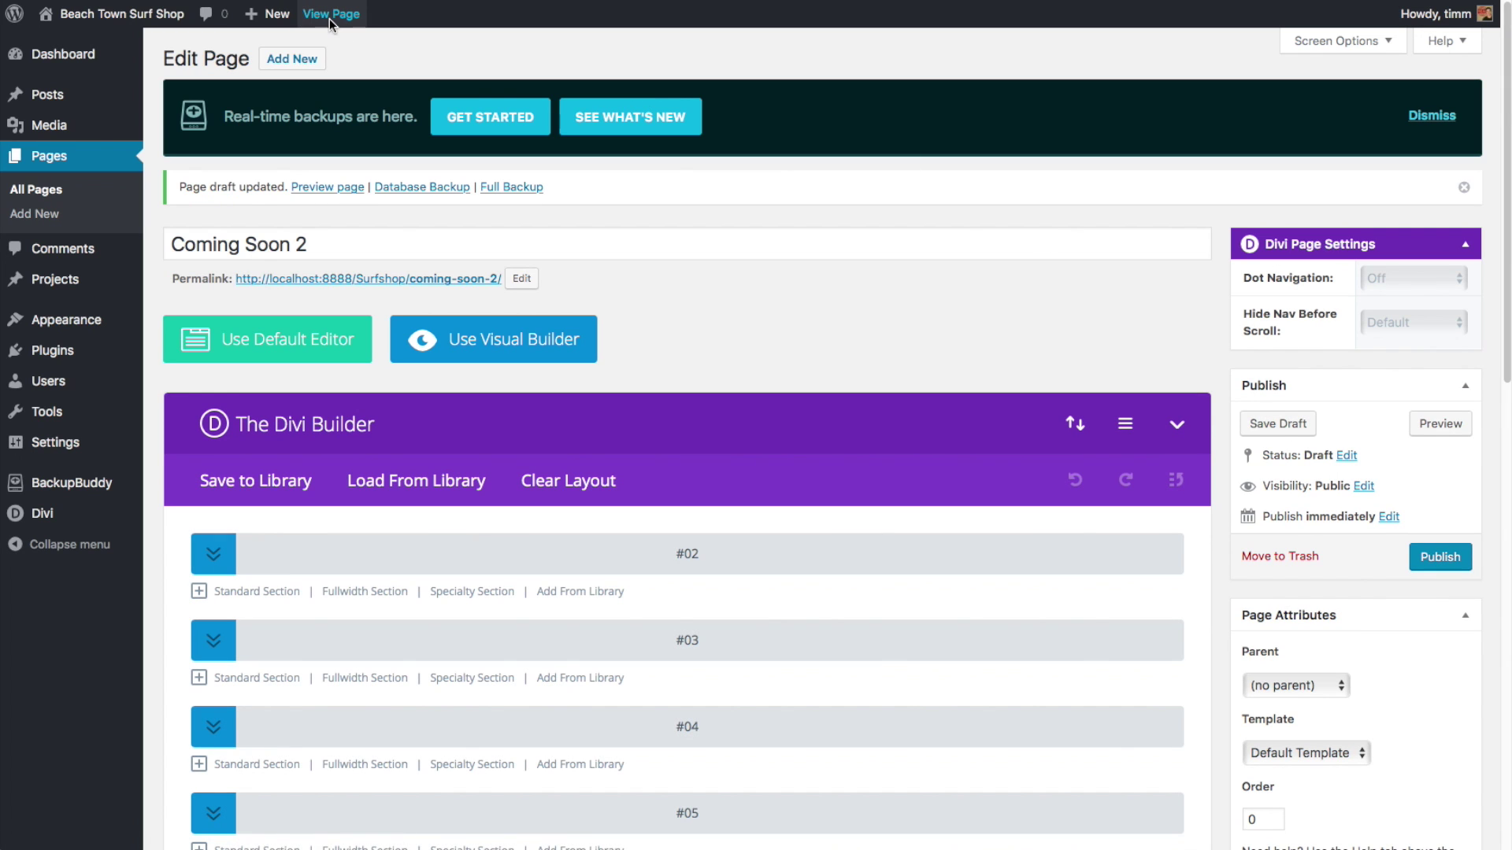
click(319, 13)
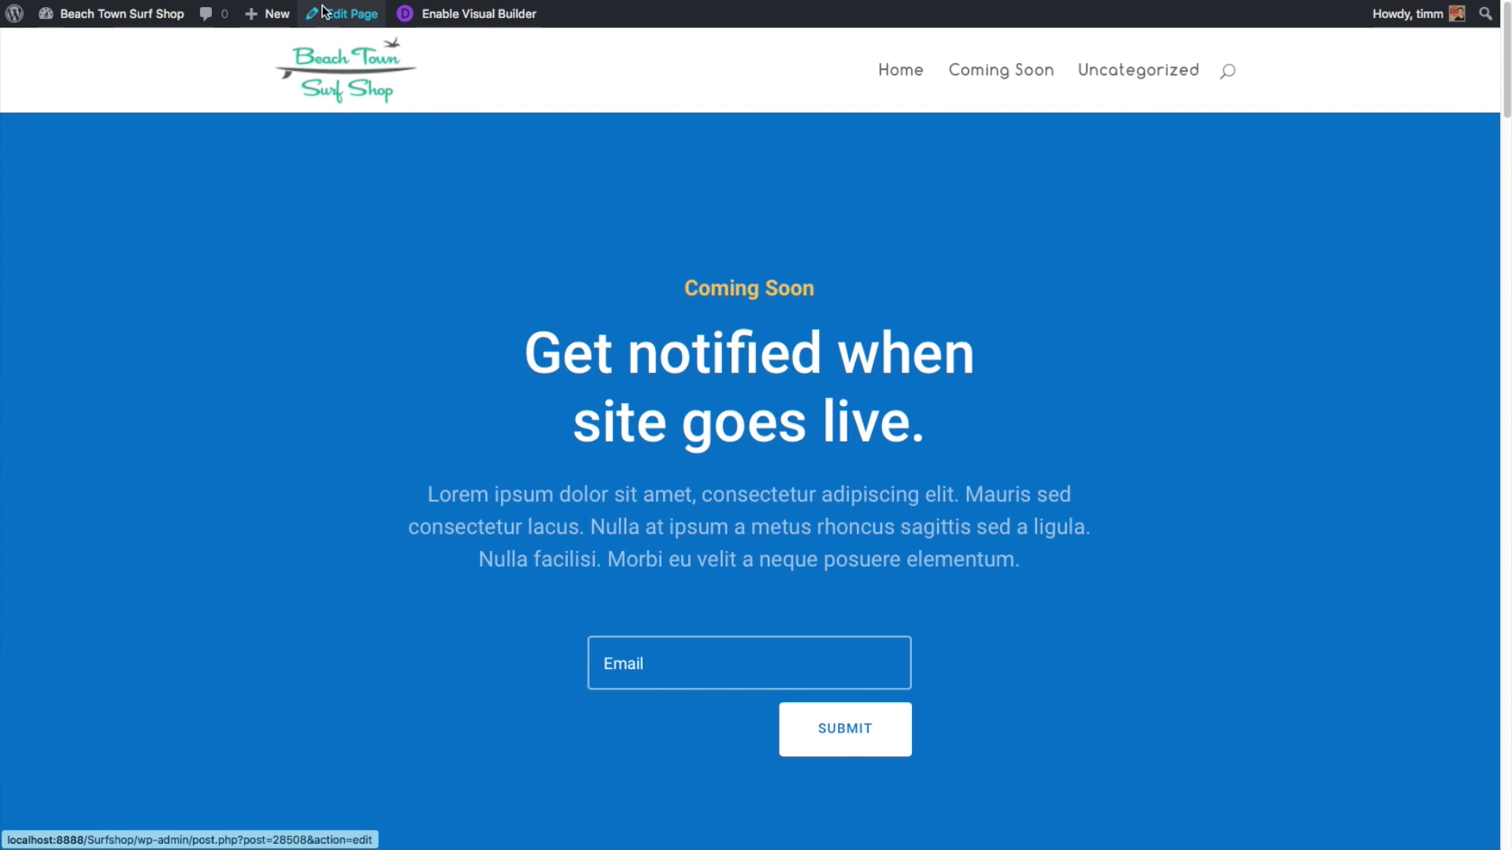
scroll(438, 300, down, 2)
scroll(437, 301, down, 3)
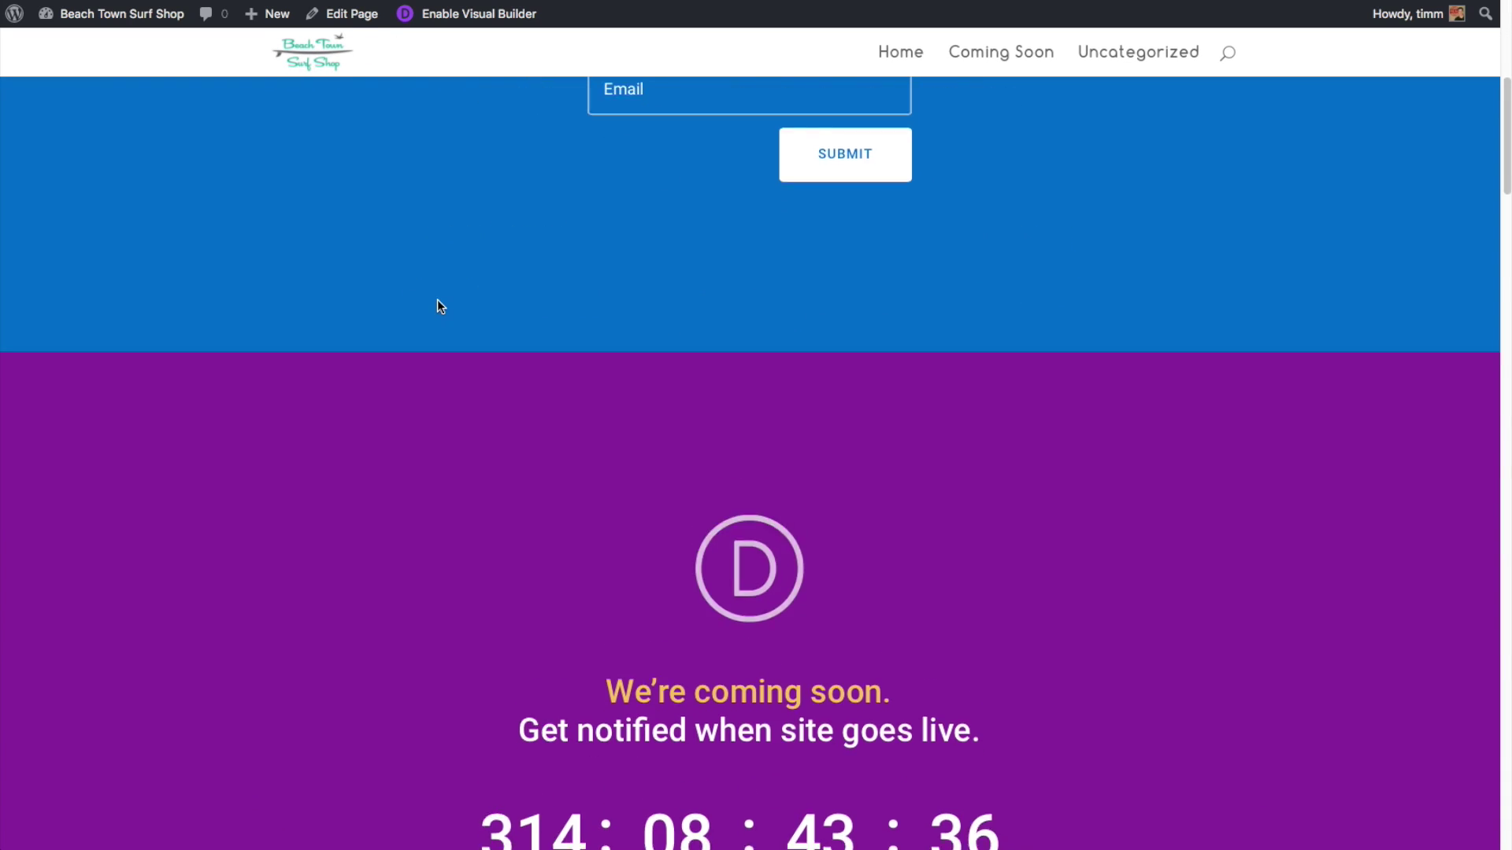
scroll(438, 302, down, 2)
scroll(437, 311, down, 4)
scroll(436, 318, down, 3)
scroll(434, 319, down, 2)
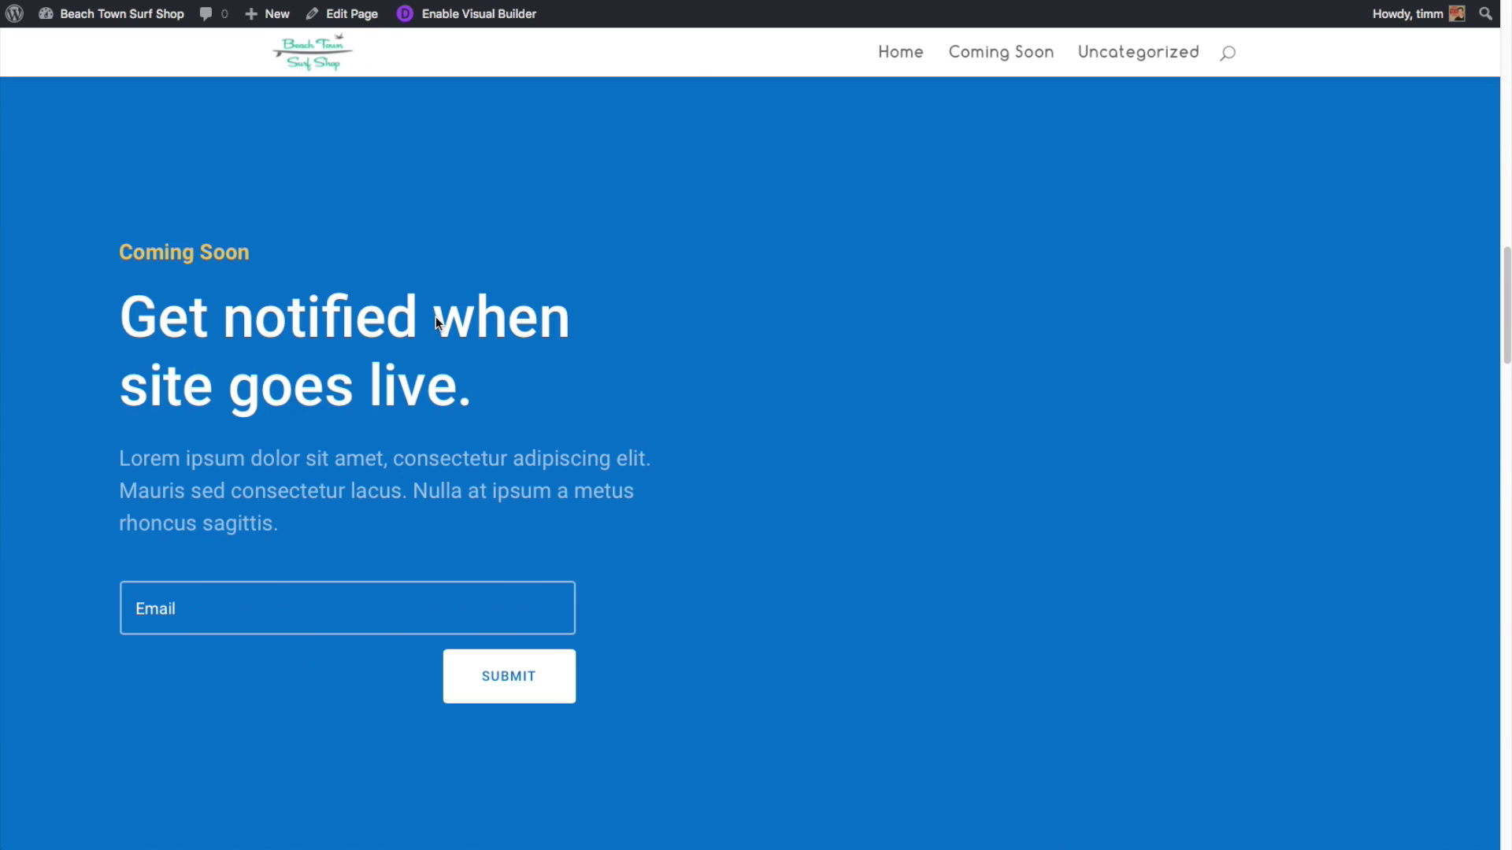
scroll(435, 316, down, 3)
scroll(435, 315, down, 3)
scroll(434, 315, down, 3)
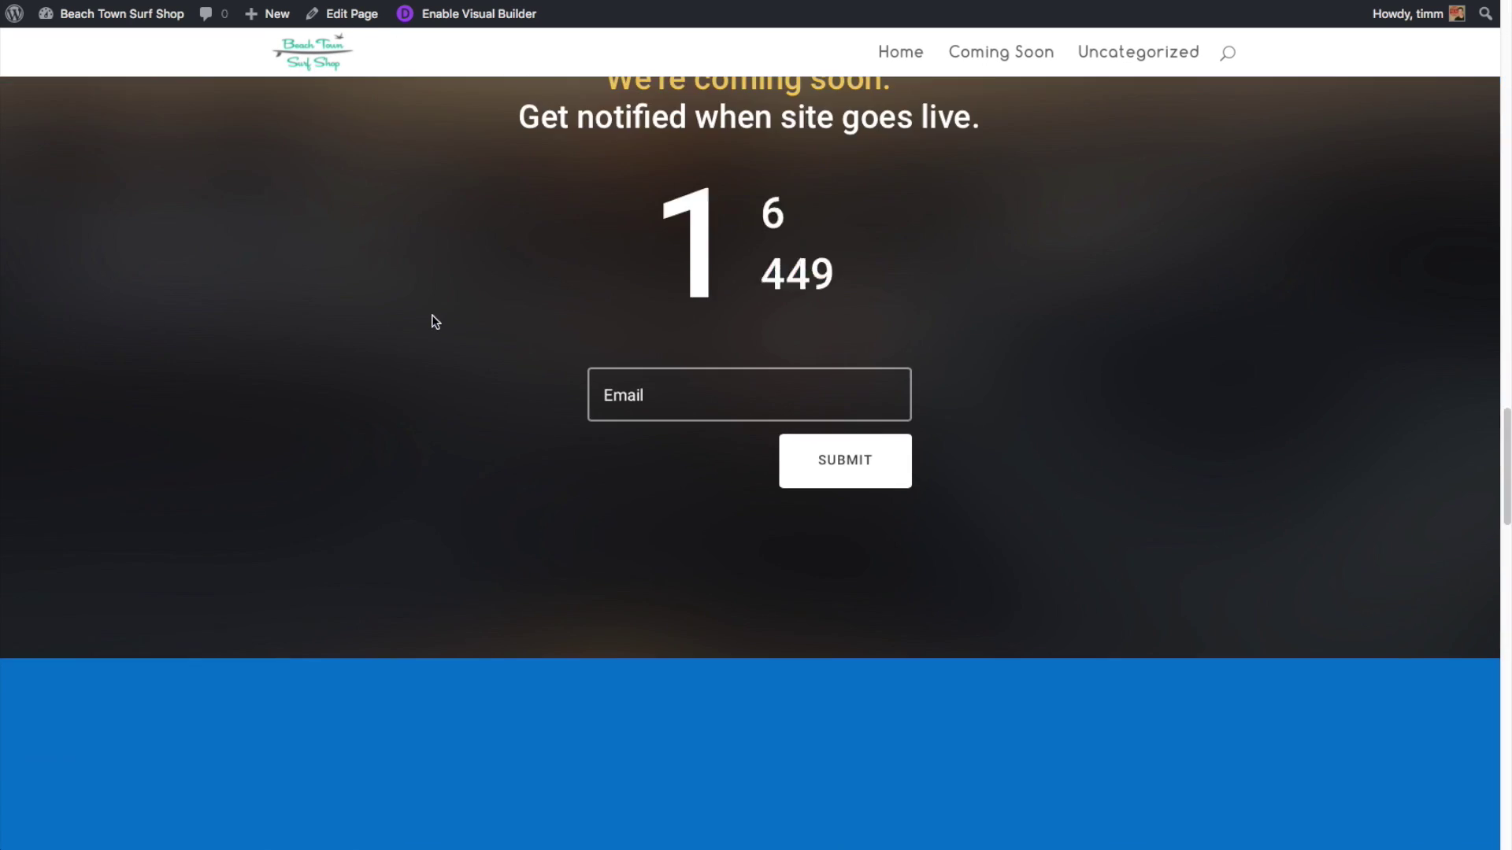
scroll(434, 317, down, 4)
scroll(431, 320, down, 3)
scroll(431, 319, down, 4)
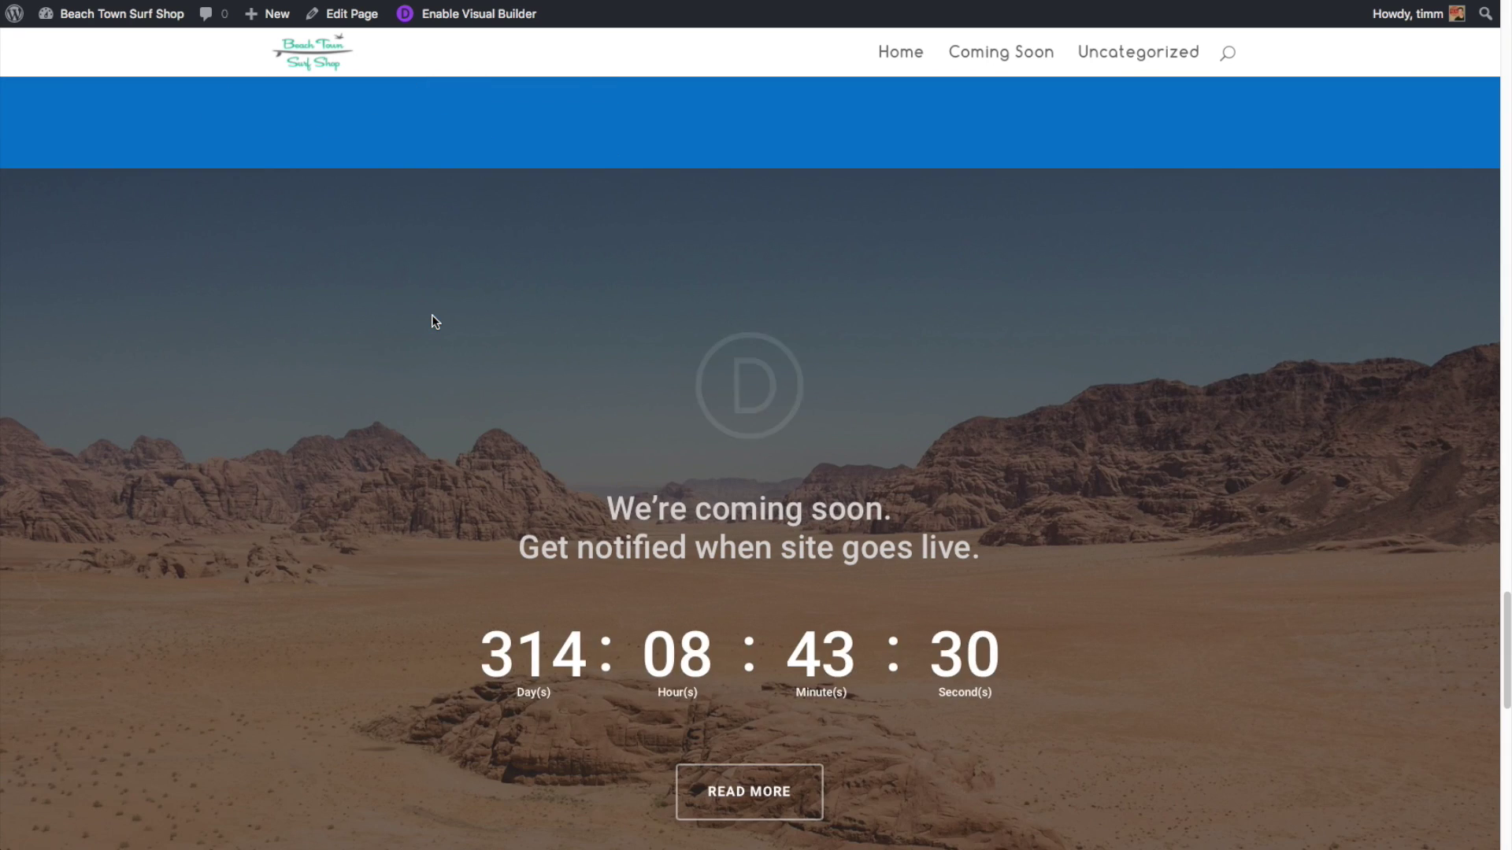
scroll(432, 319, down, 4)
scroll(432, 317, down, 4)
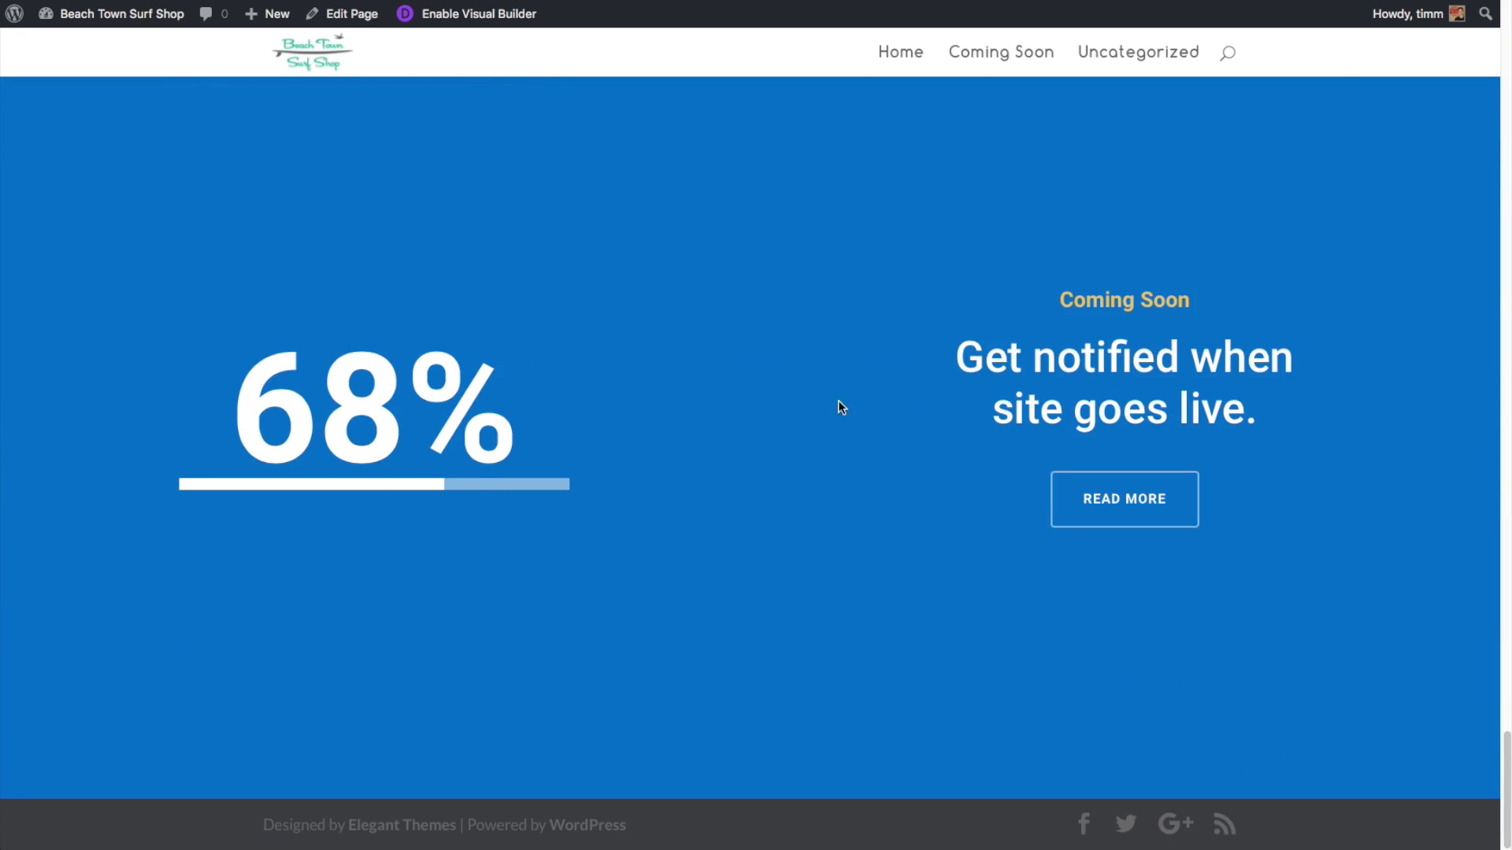
scroll(803, 514, up, 2)
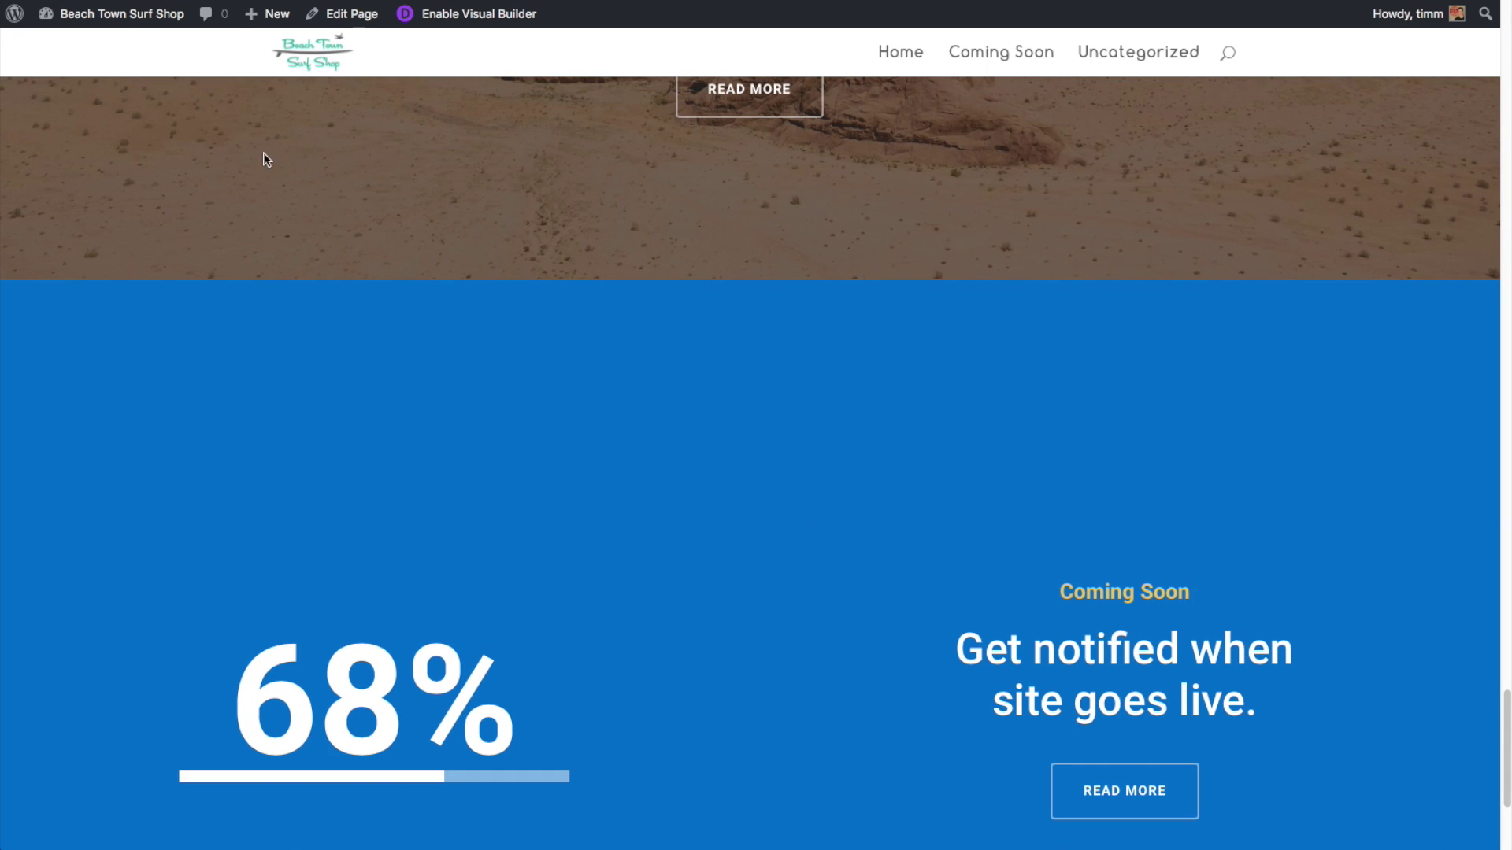
scroll(427, 176, up, 5)
scroll(415, 180, up, 2)
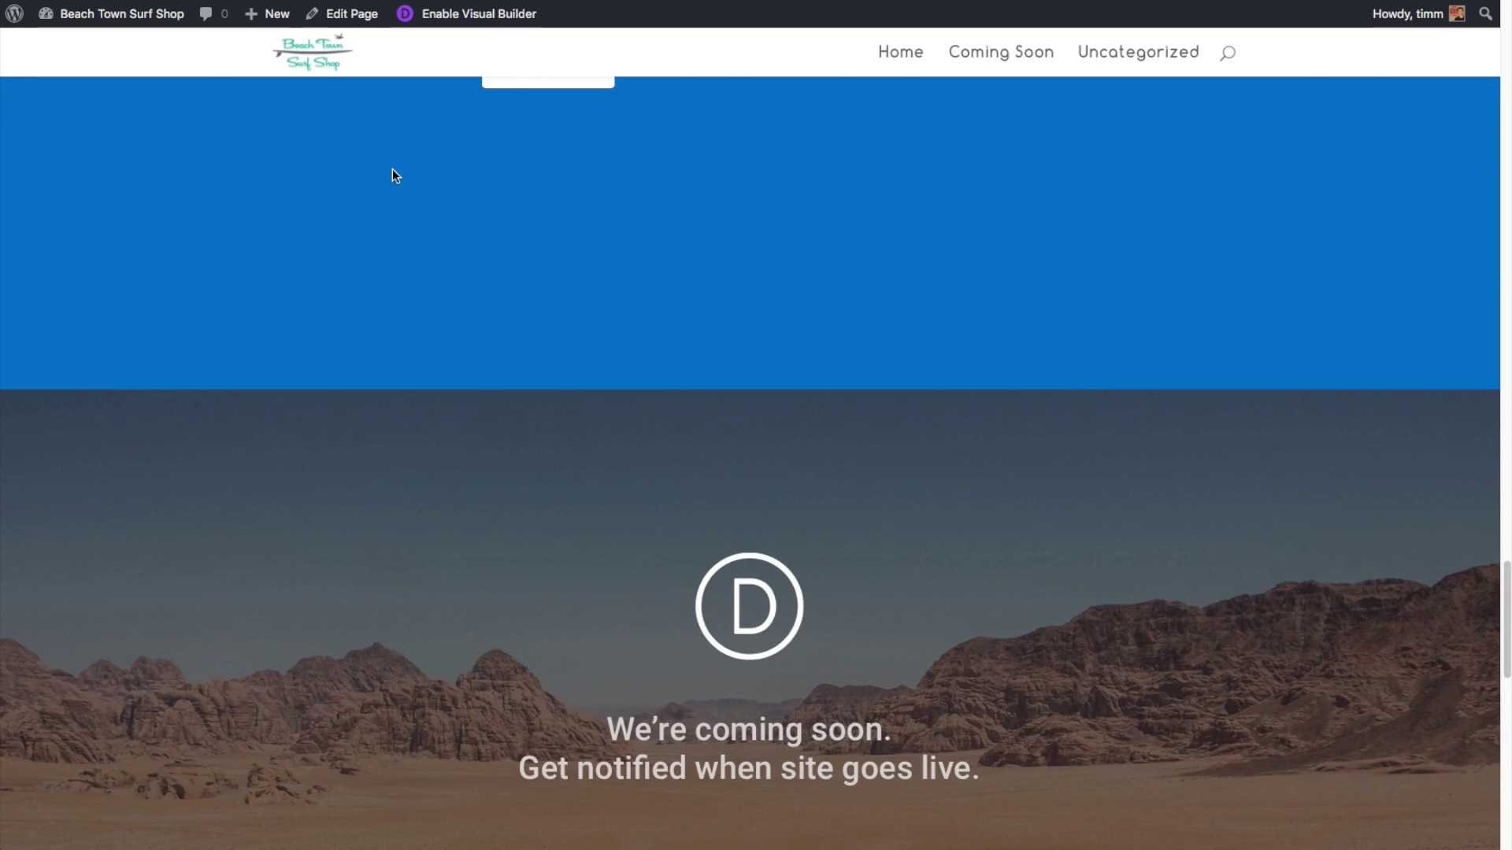
scroll(393, 169, up, 3)
Return to the builder and delete sections #02, #03 and #04 from the layout.
click(350, 13)
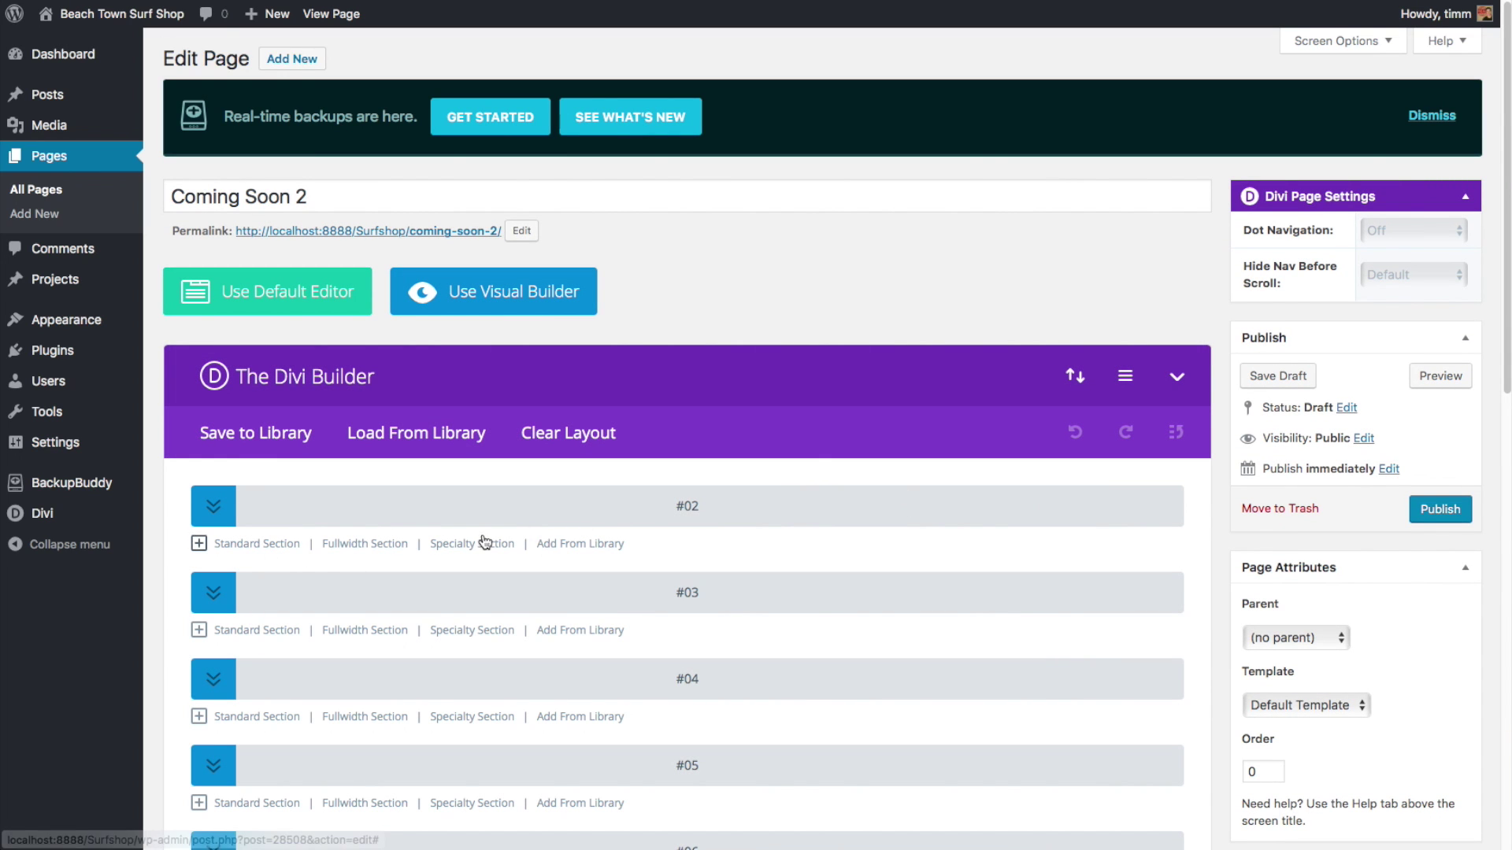
click(212, 506)
scroll(911, 545, down, 1)
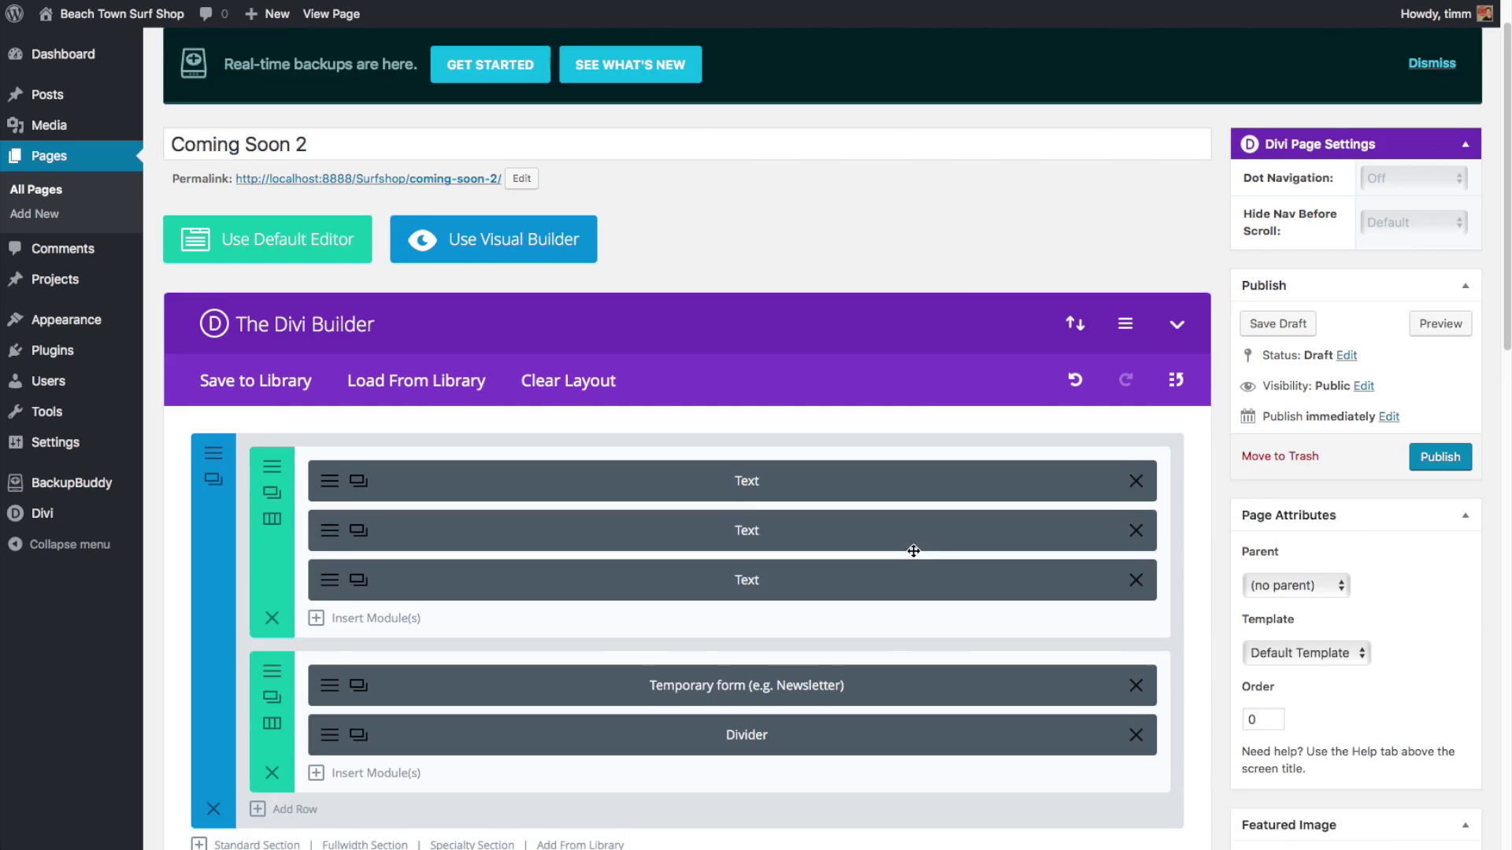
scroll(844, 557, down, 3)
click(214, 604)
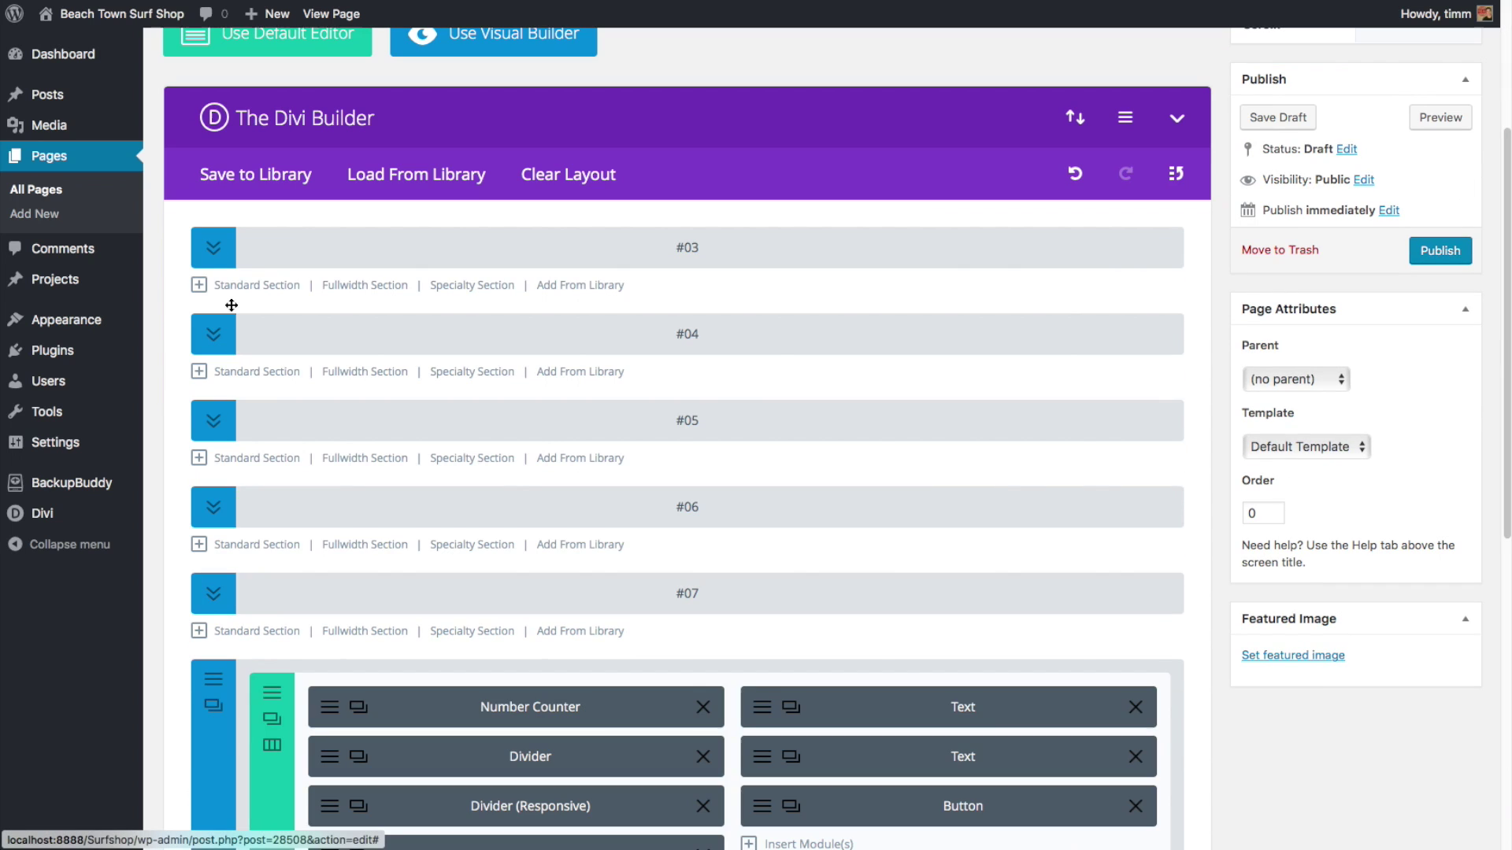
click(213, 249)
click(209, 685)
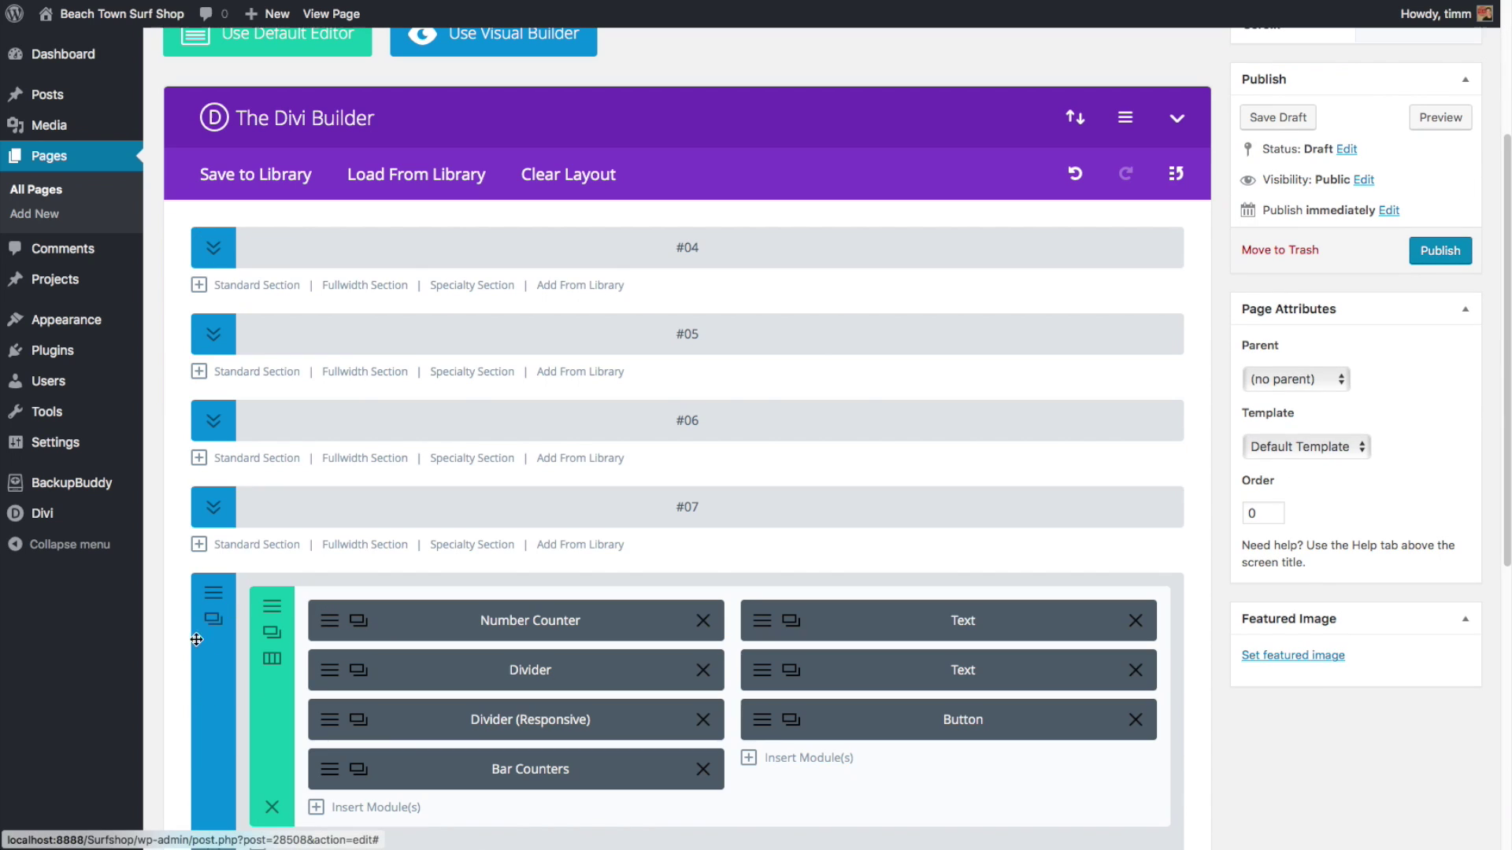
click(214, 248)
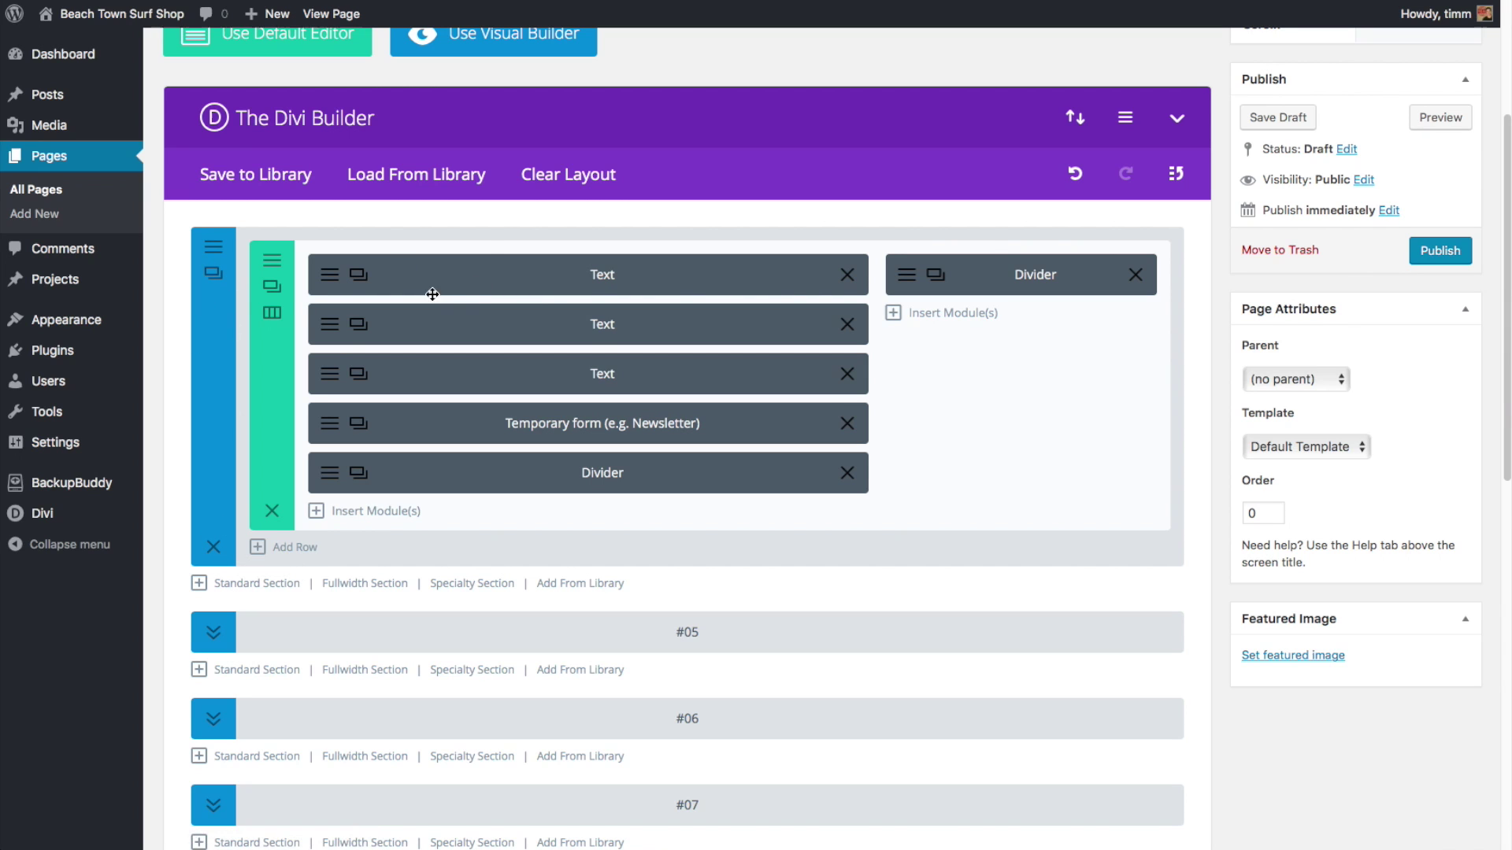
click(214, 547)
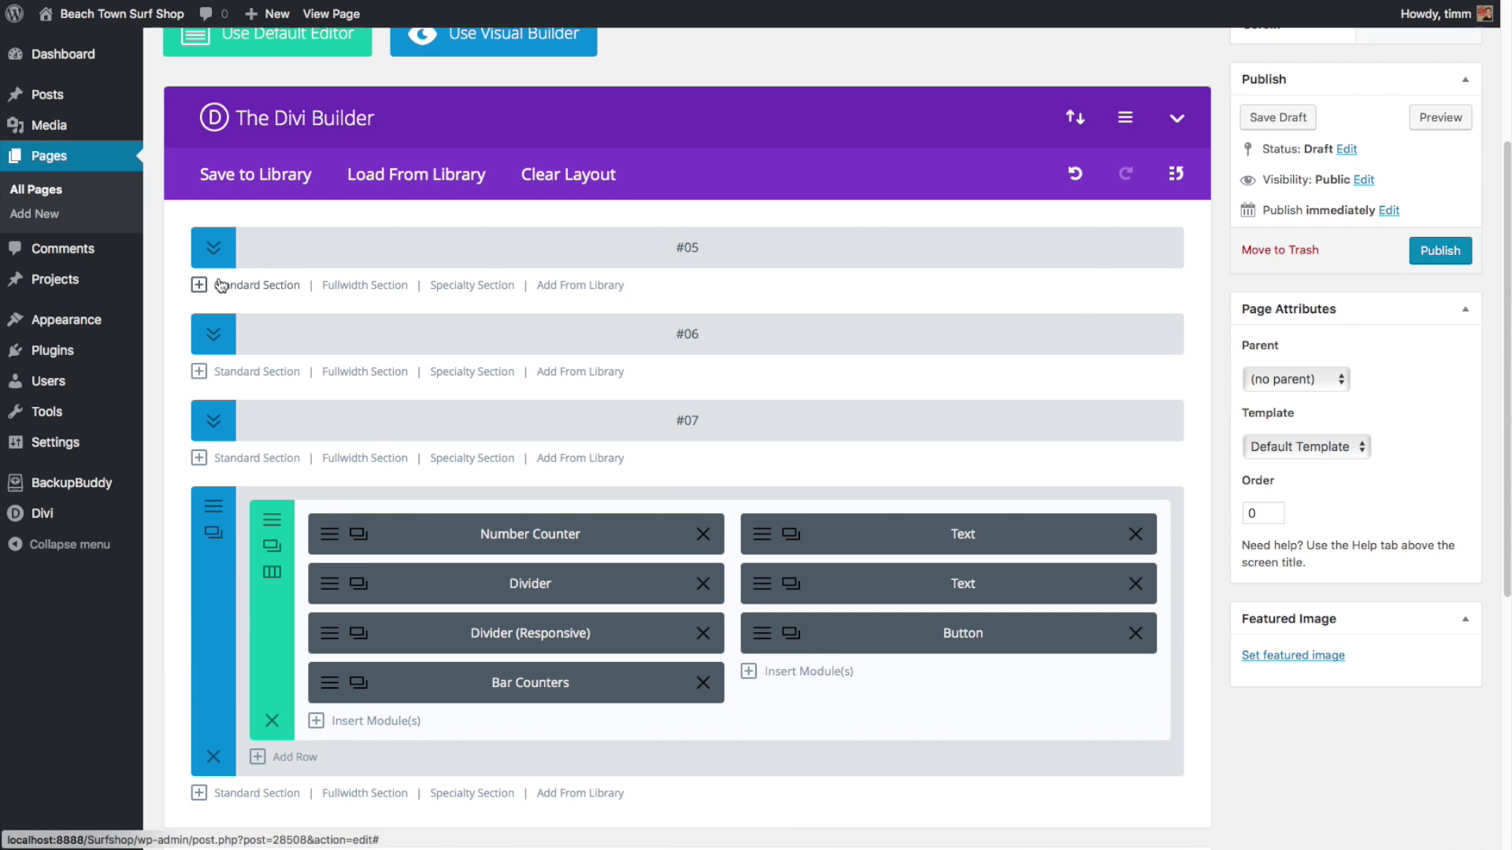
Delete sections #05, #06 and the countdown section, leaving only the counter section, and save the draft.
click(213, 249)
scroll(215, 756, down, 2)
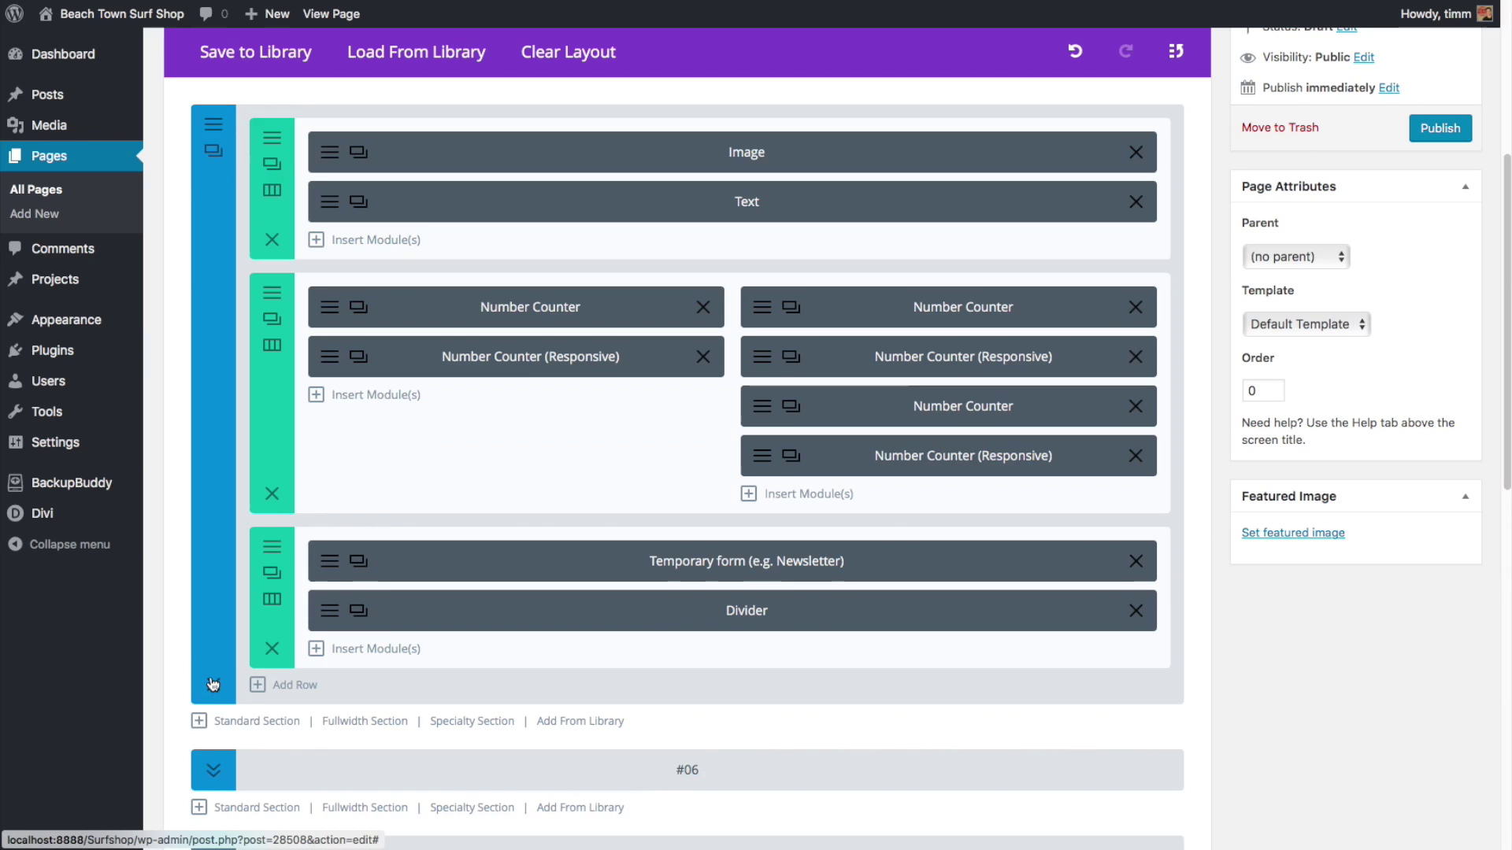
click(213, 684)
click(220, 130)
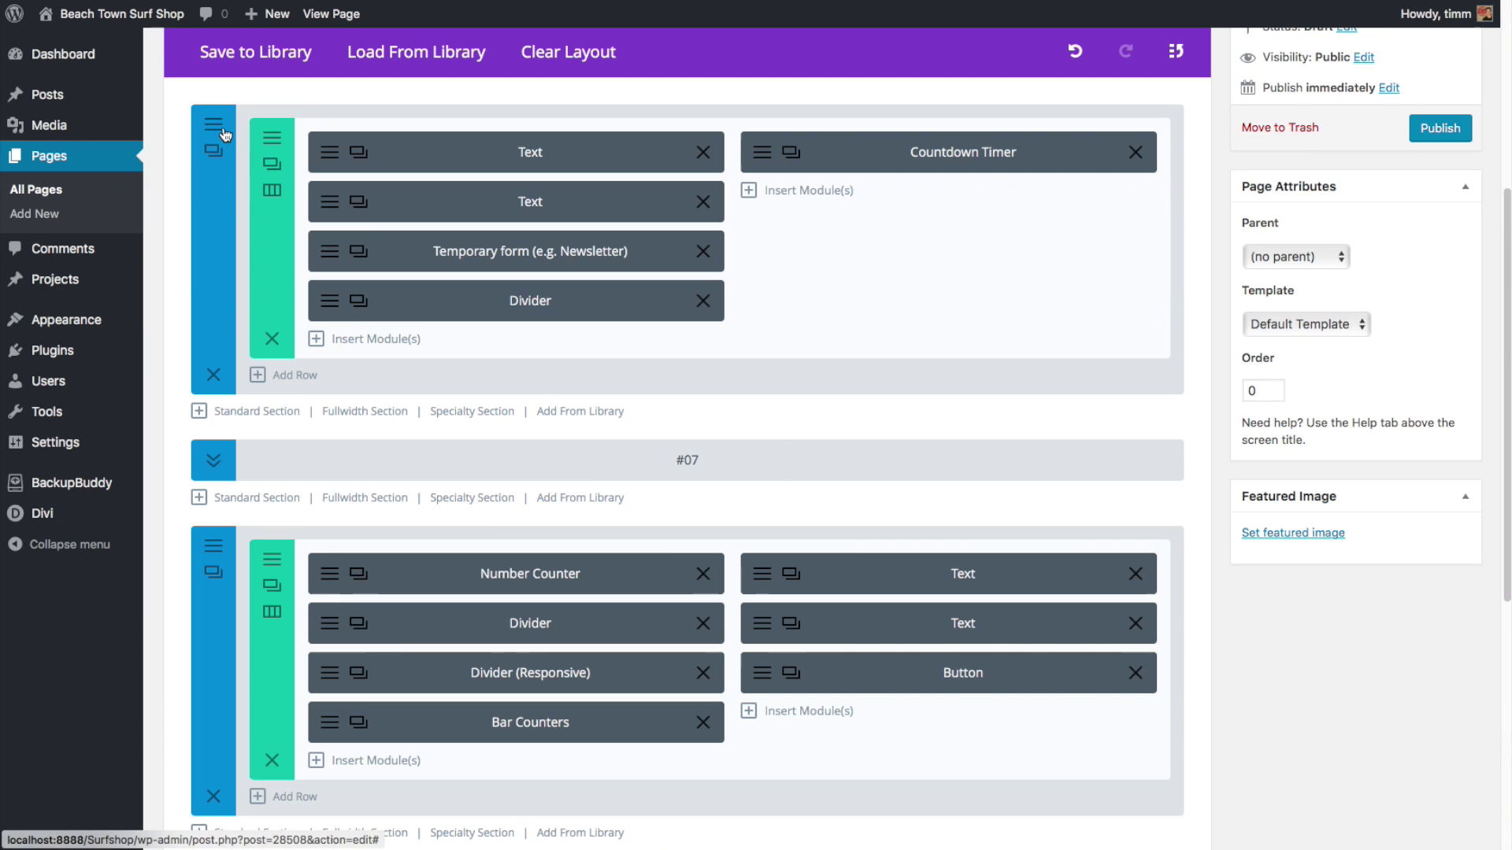
click(214, 375)
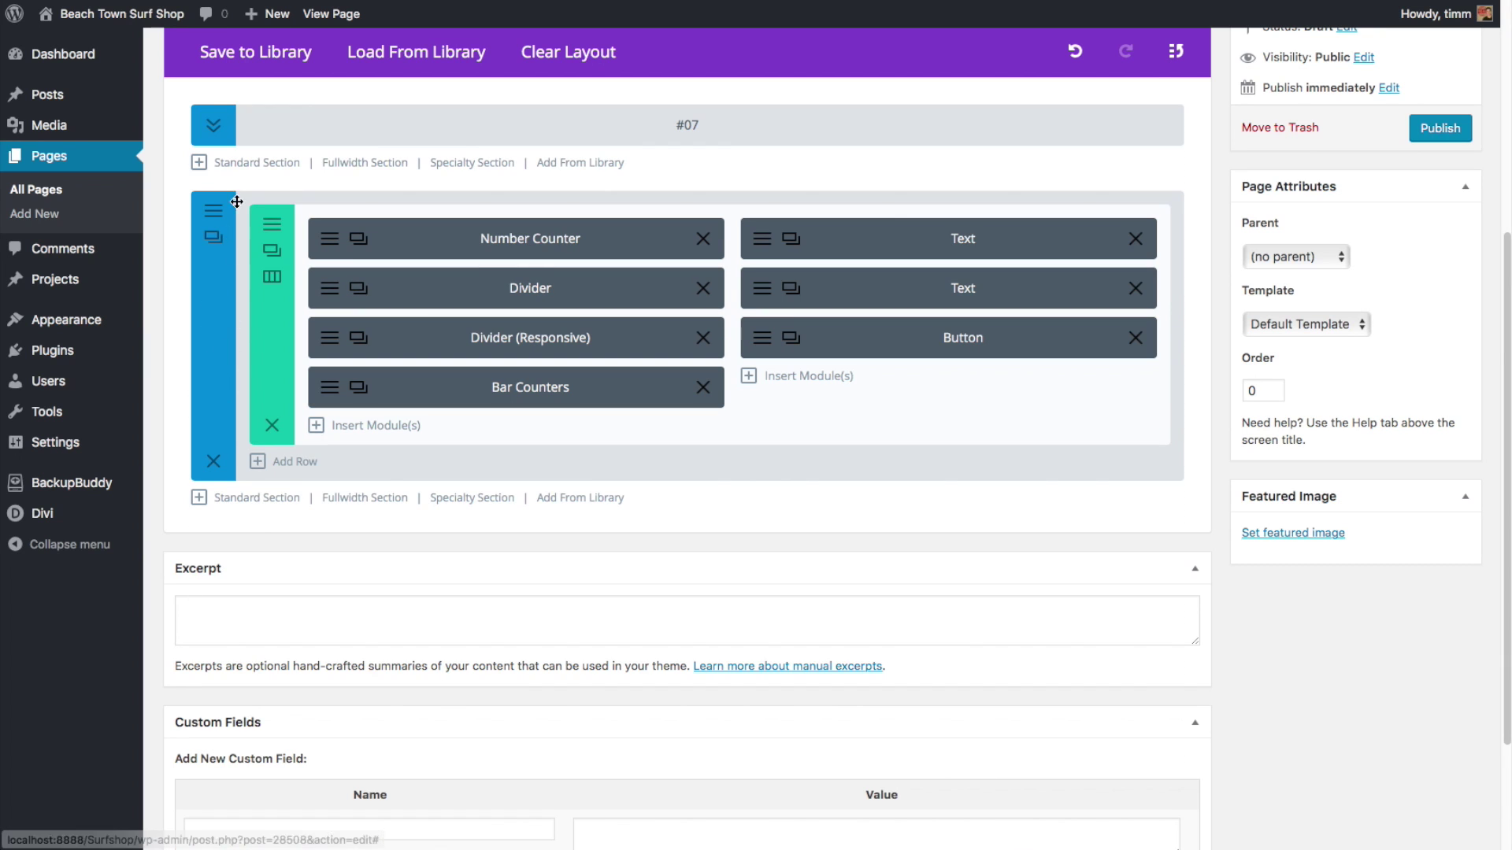
click(213, 121)
click(215, 537)
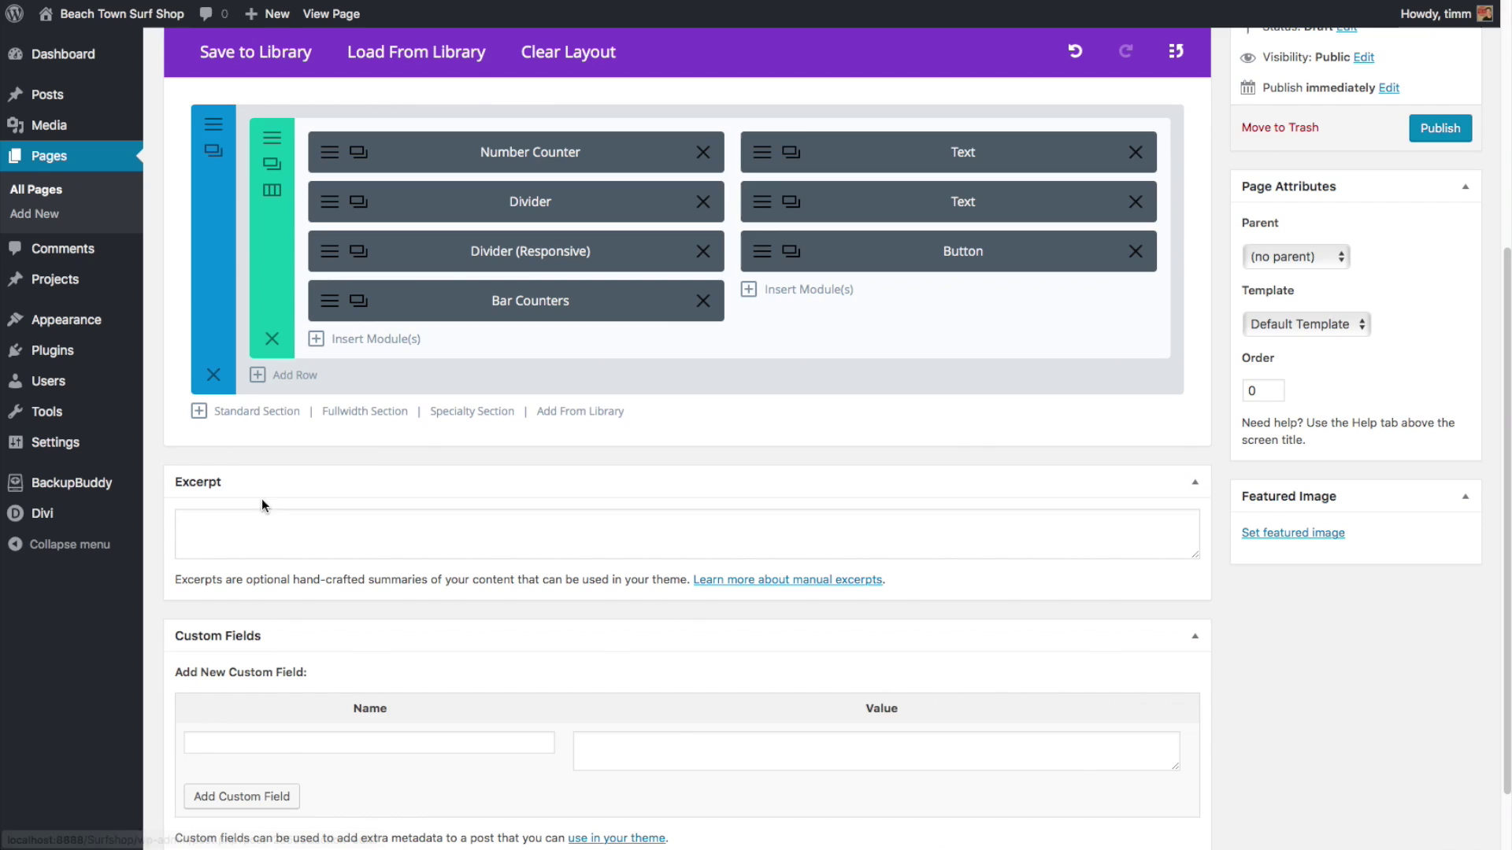
scroll(268, 507, up, 4)
scroll(456, 575, up, 3)
click(1276, 376)
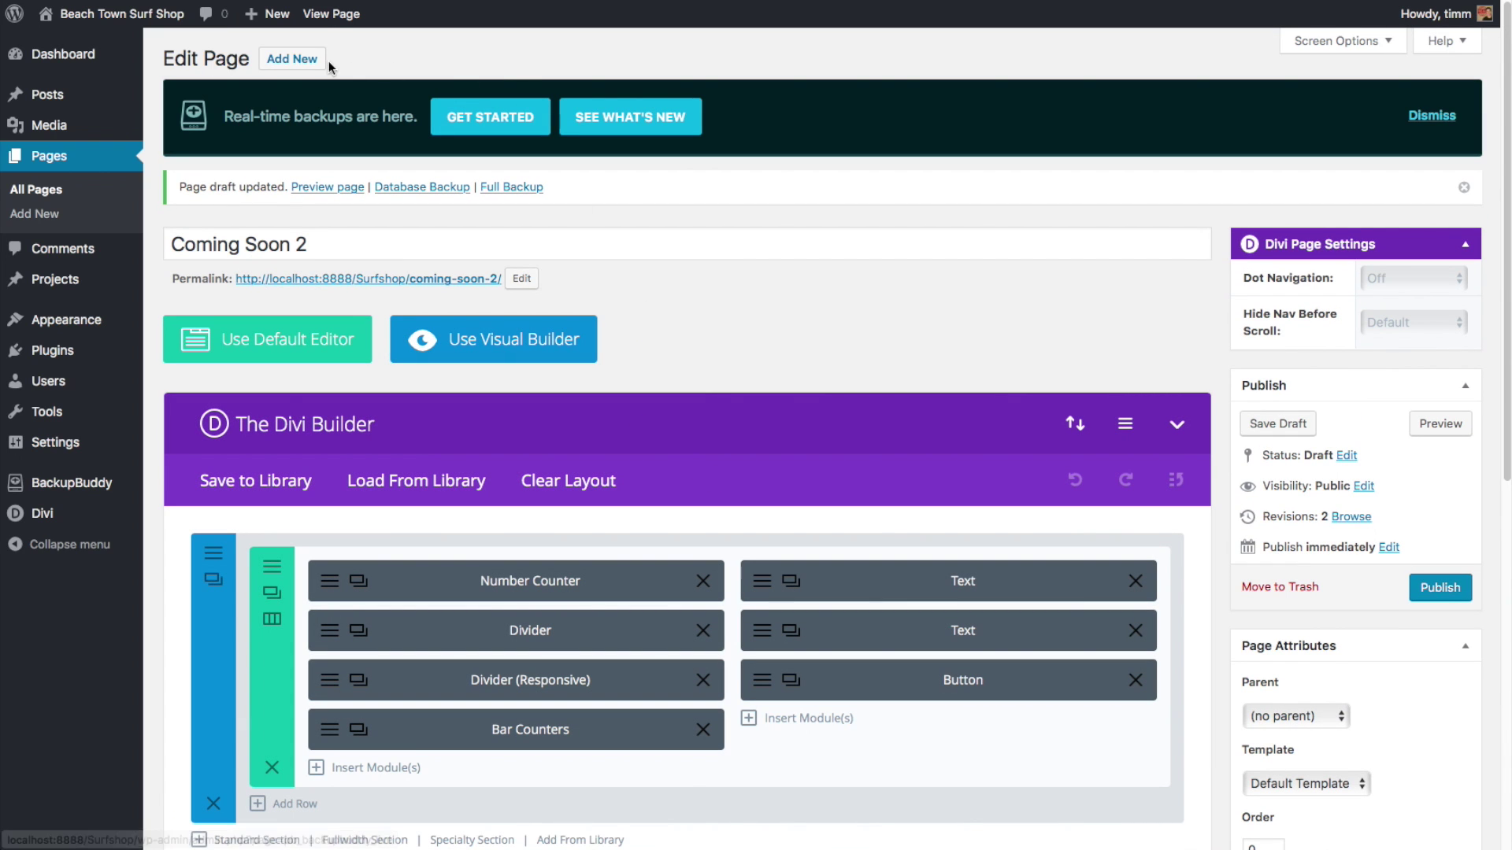
View Coming Soon 2 on the live site and enable the Divi Visual Builder.
click(332, 13)
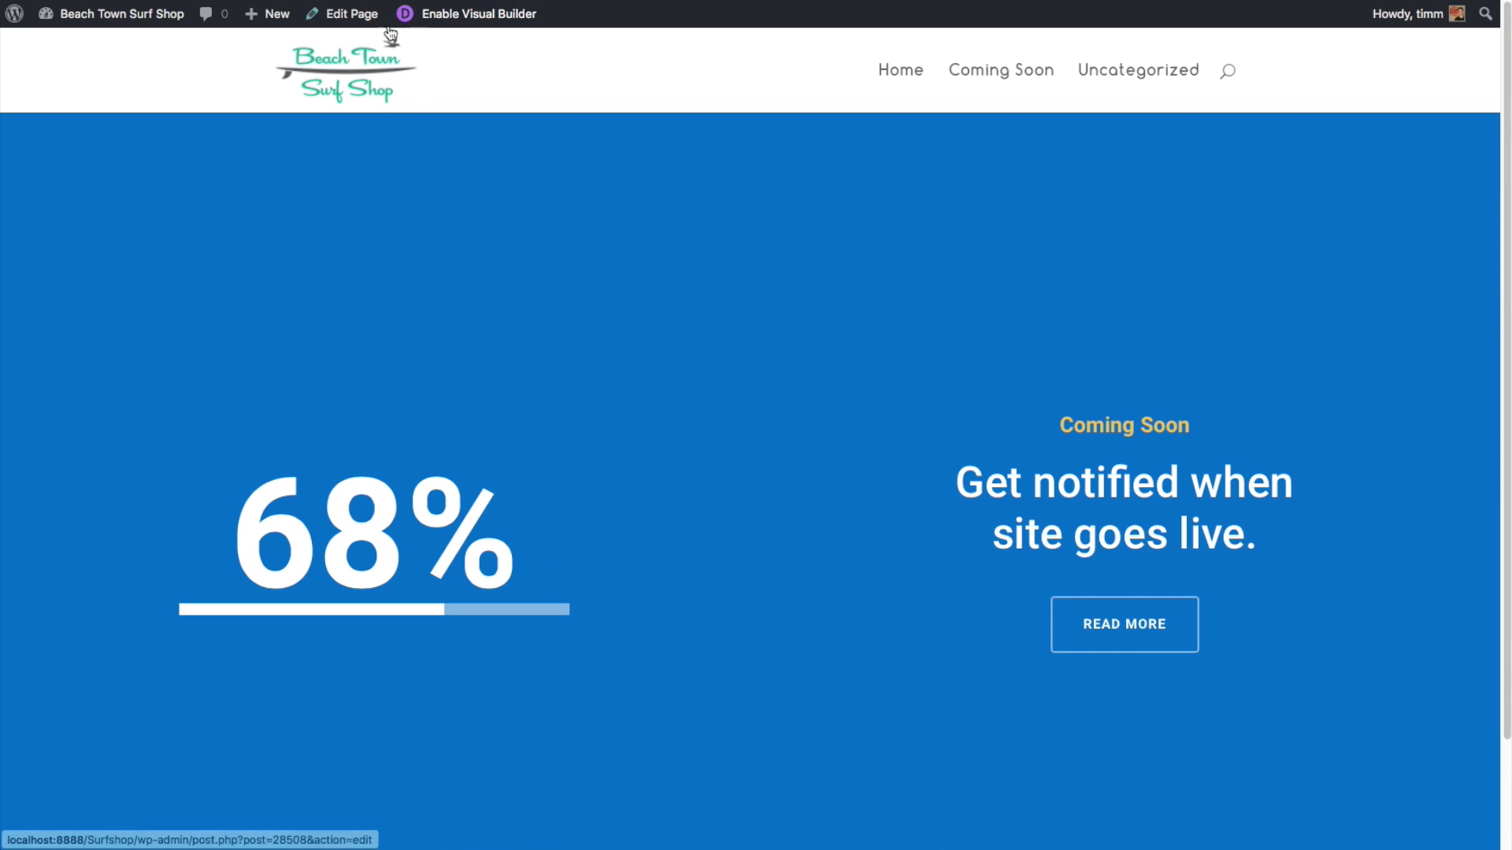
click(456, 17)
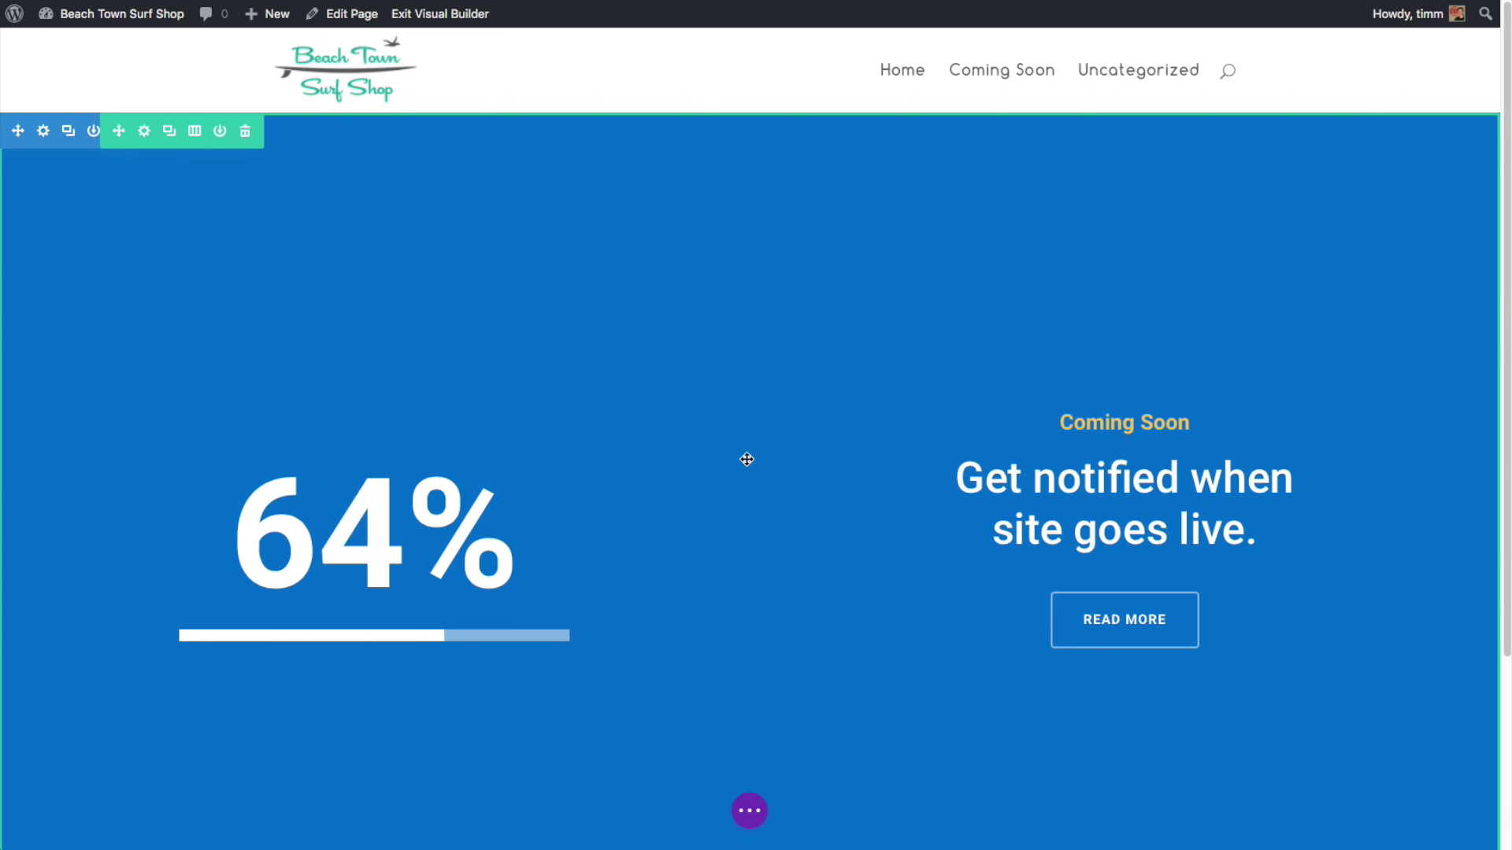
scroll(748, 459, down, 2)
scroll(748, 460, down, 2)
scroll(745, 460, up, 2)
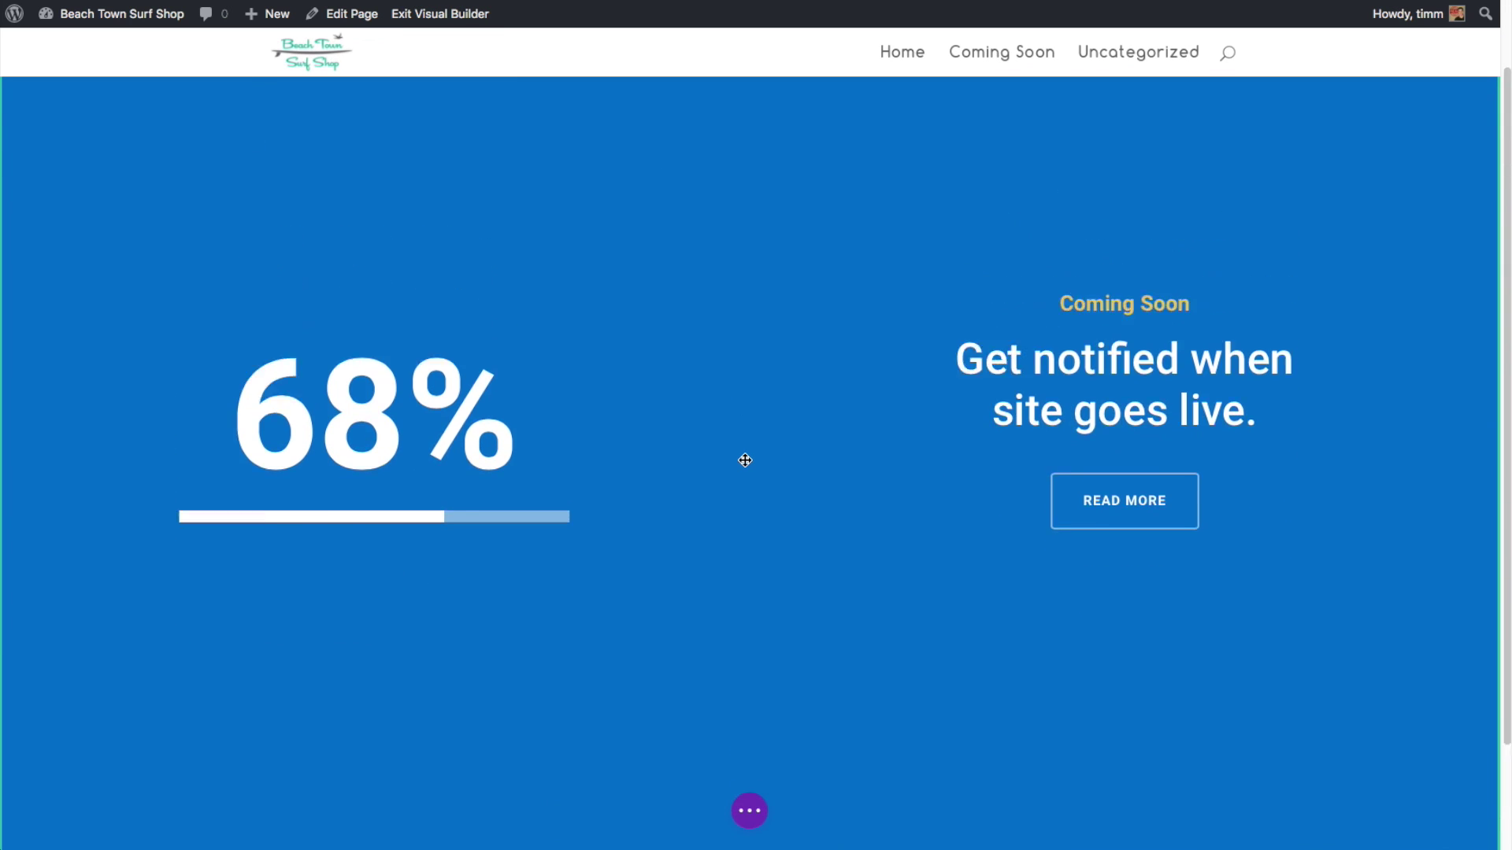
scroll(744, 460, up, 2)
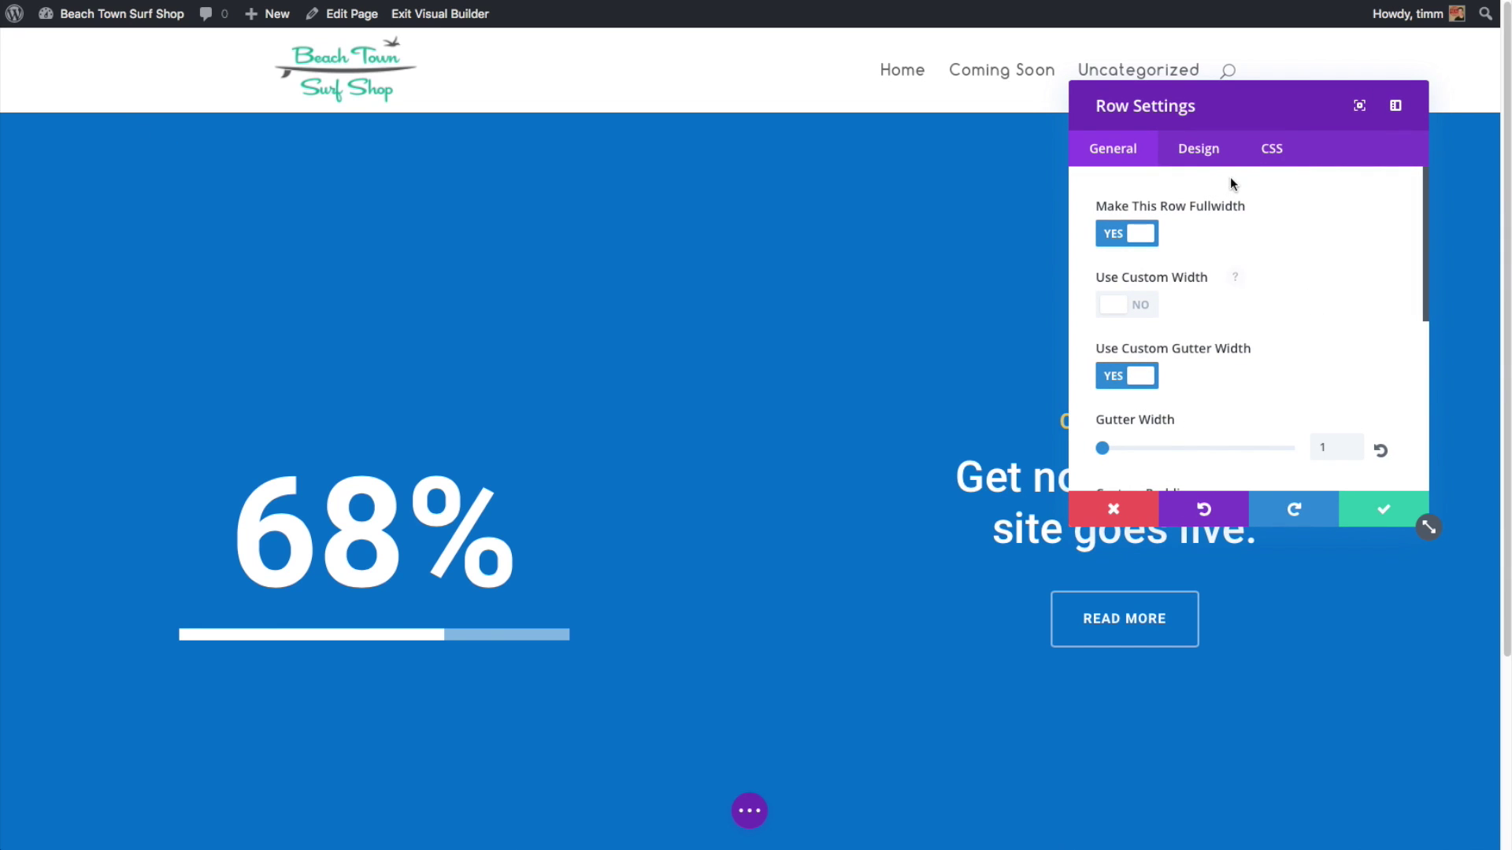
In Row Settings Design, select the Column 1 Background Image URL and bring up the media library.
click(1199, 150)
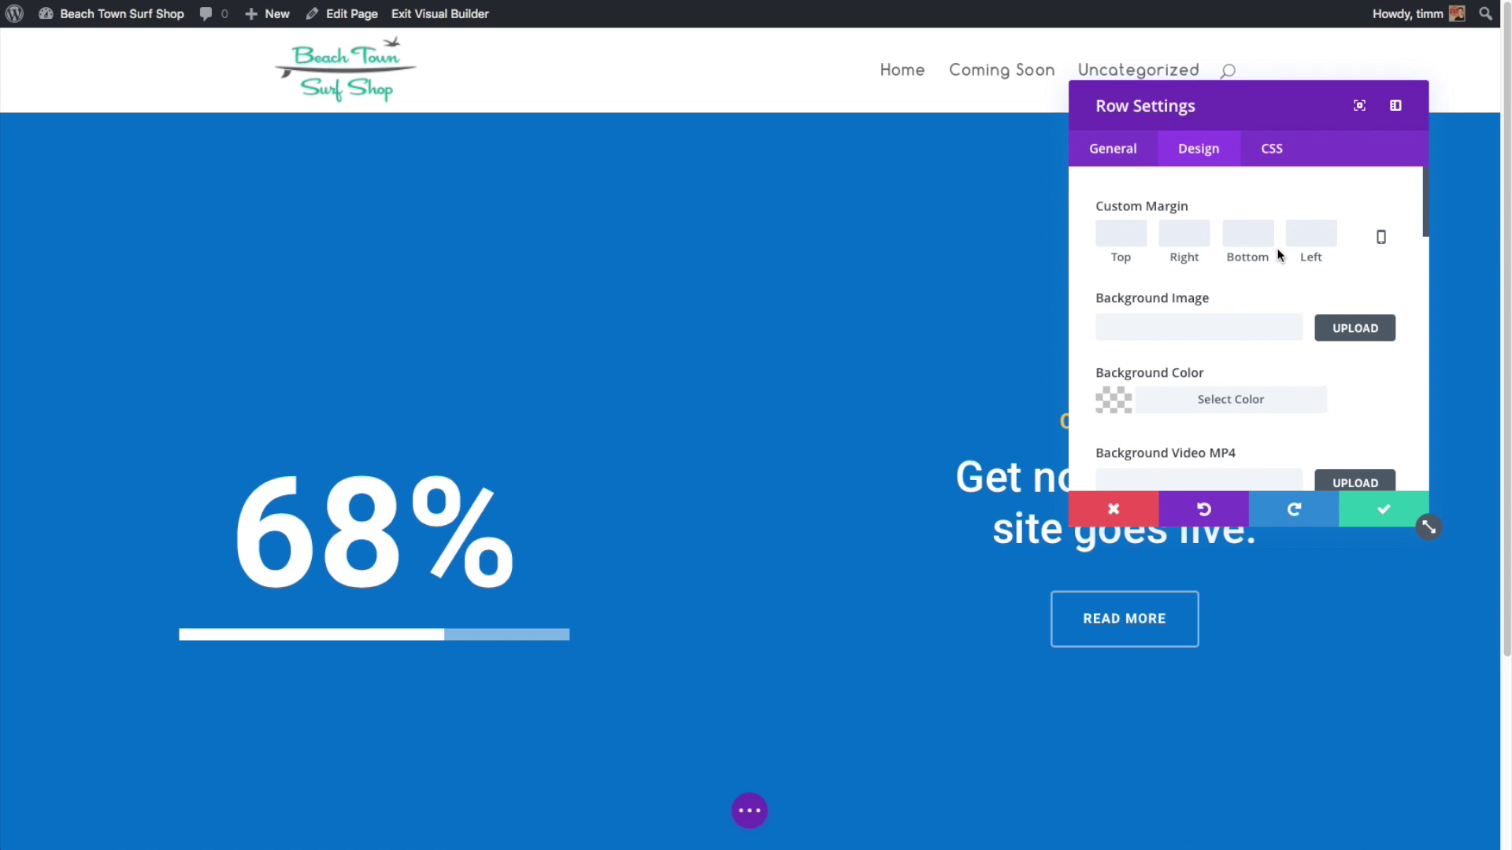
scroll(1279, 283, down, 2)
scroll(1278, 284, down, 1)
scroll(1282, 283, down, 1)
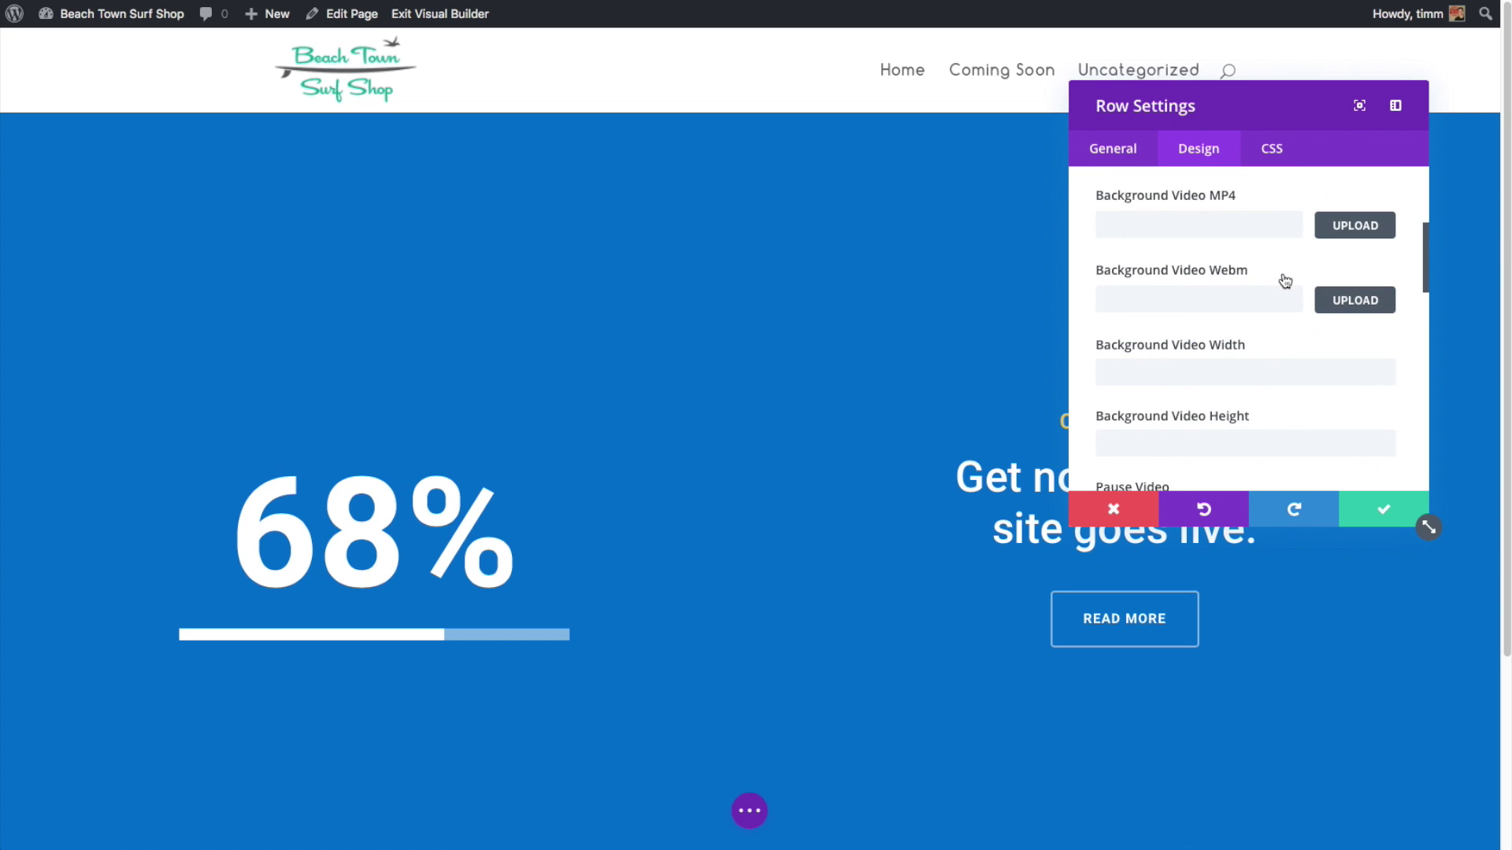
scroll(1286, 281, down, 2)
scroll(1285, 281, down, 2)
scroll(1285, 281, down, 1)
scroll(1284, 281, down, 3)
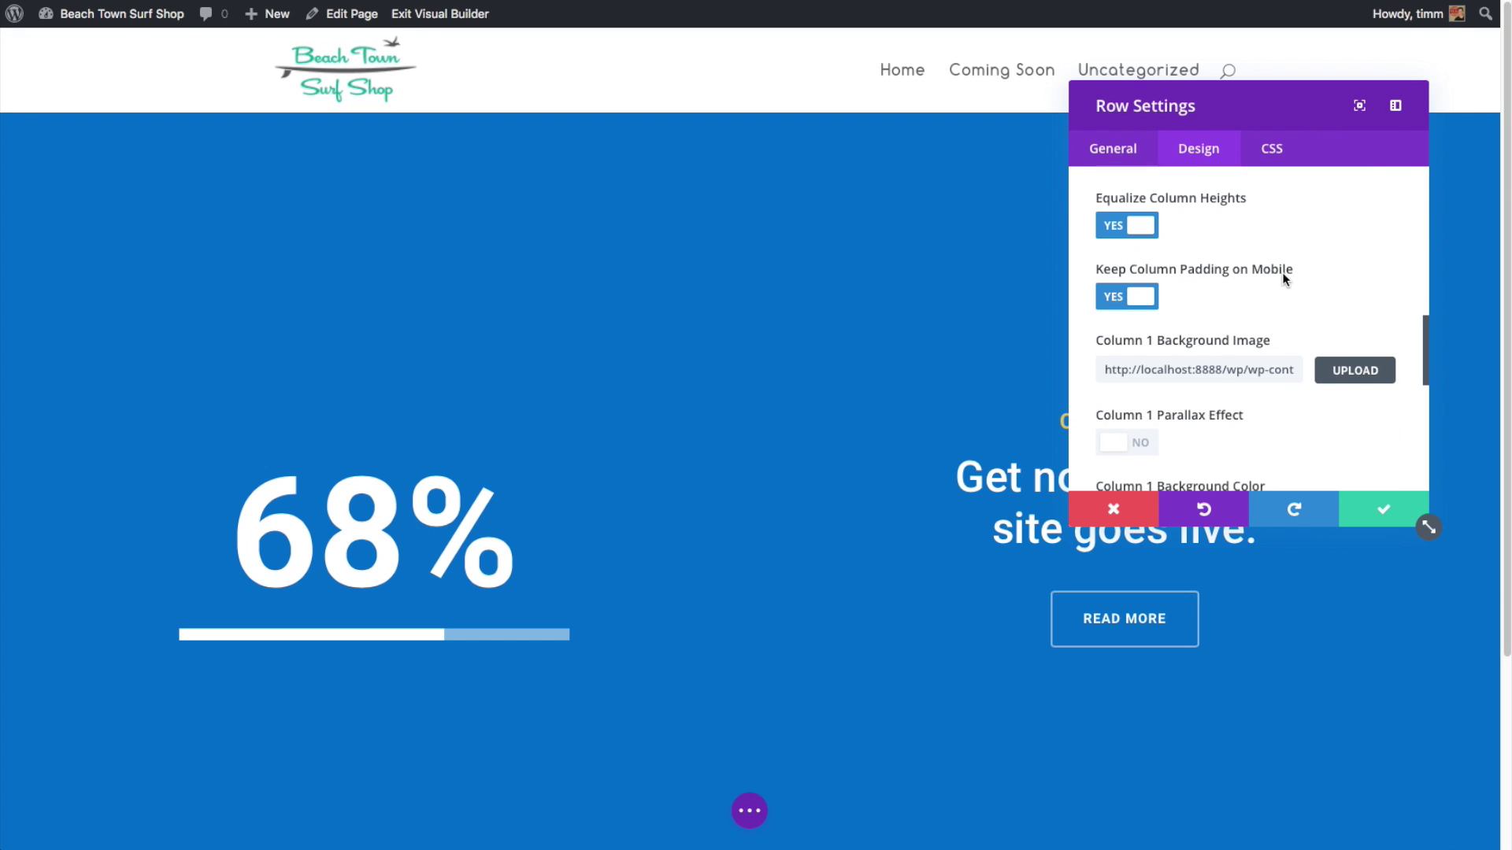
scroll(1284, 281, down, 1)
scroll(1285, 280, down, 1)
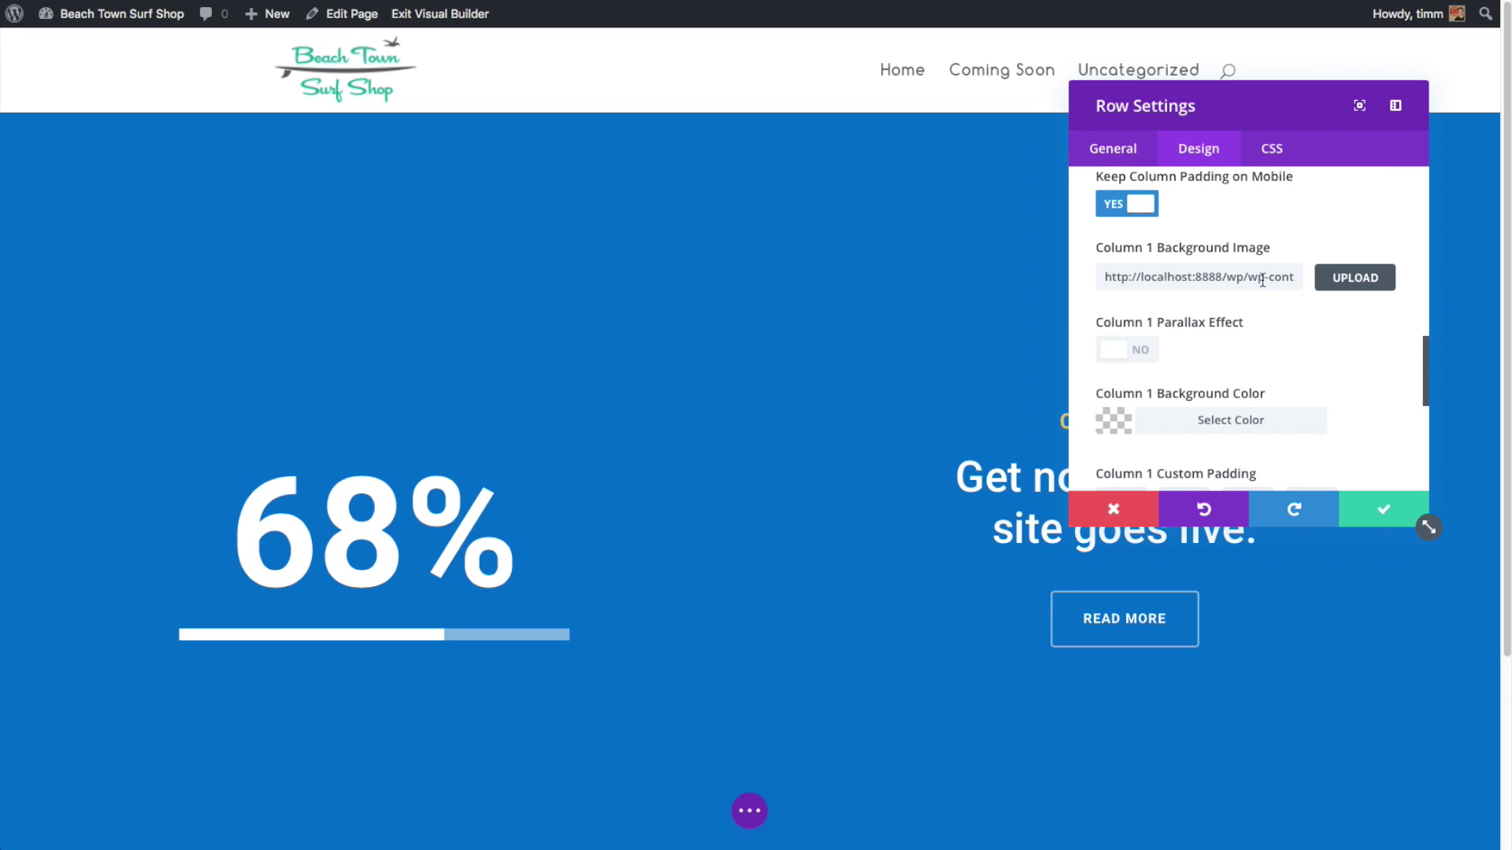
triple_click(1262, 279)
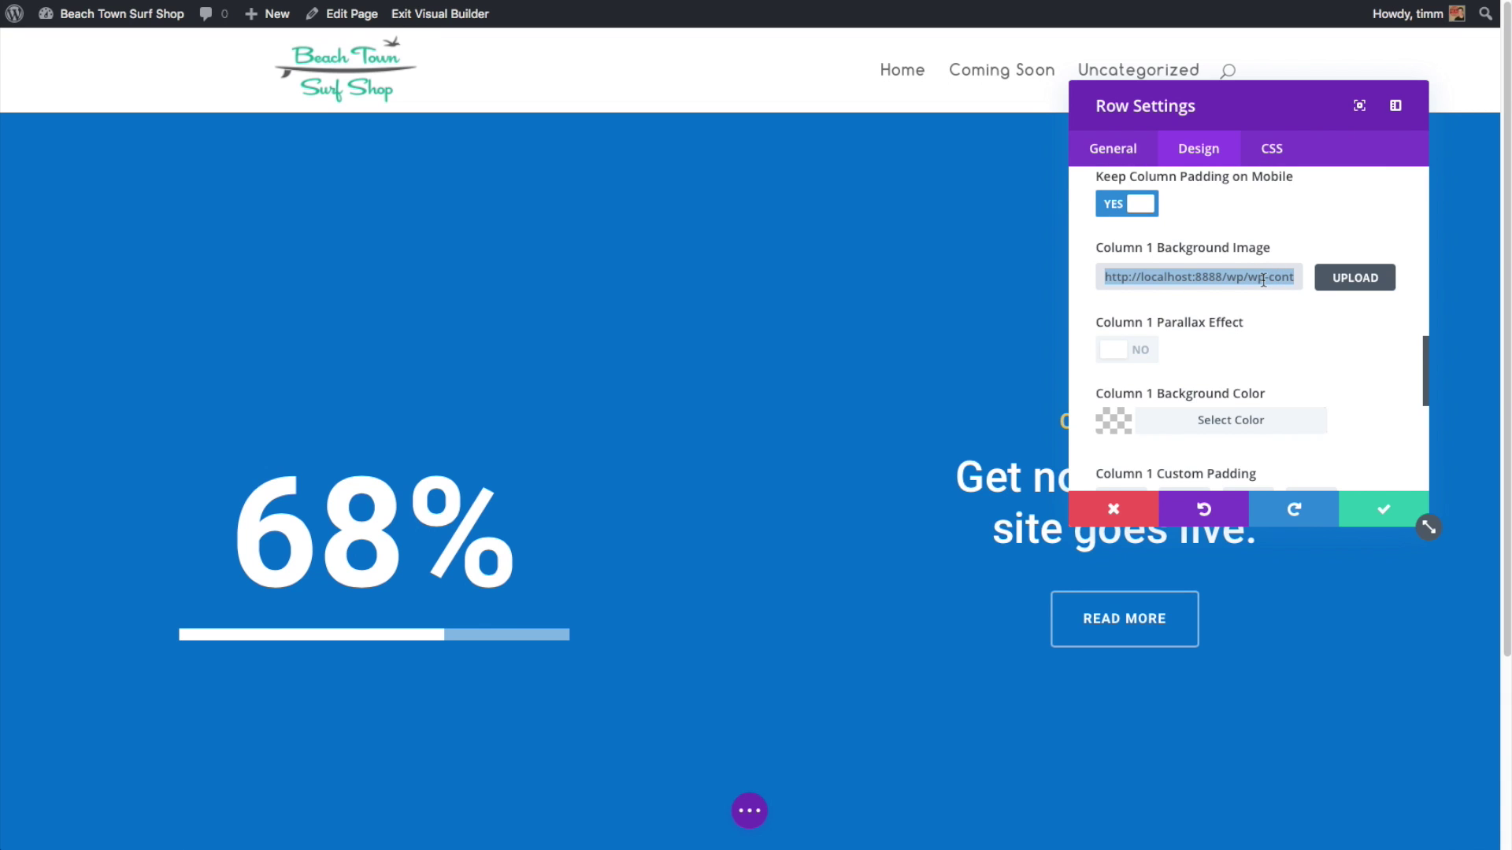
click(1323, 290)
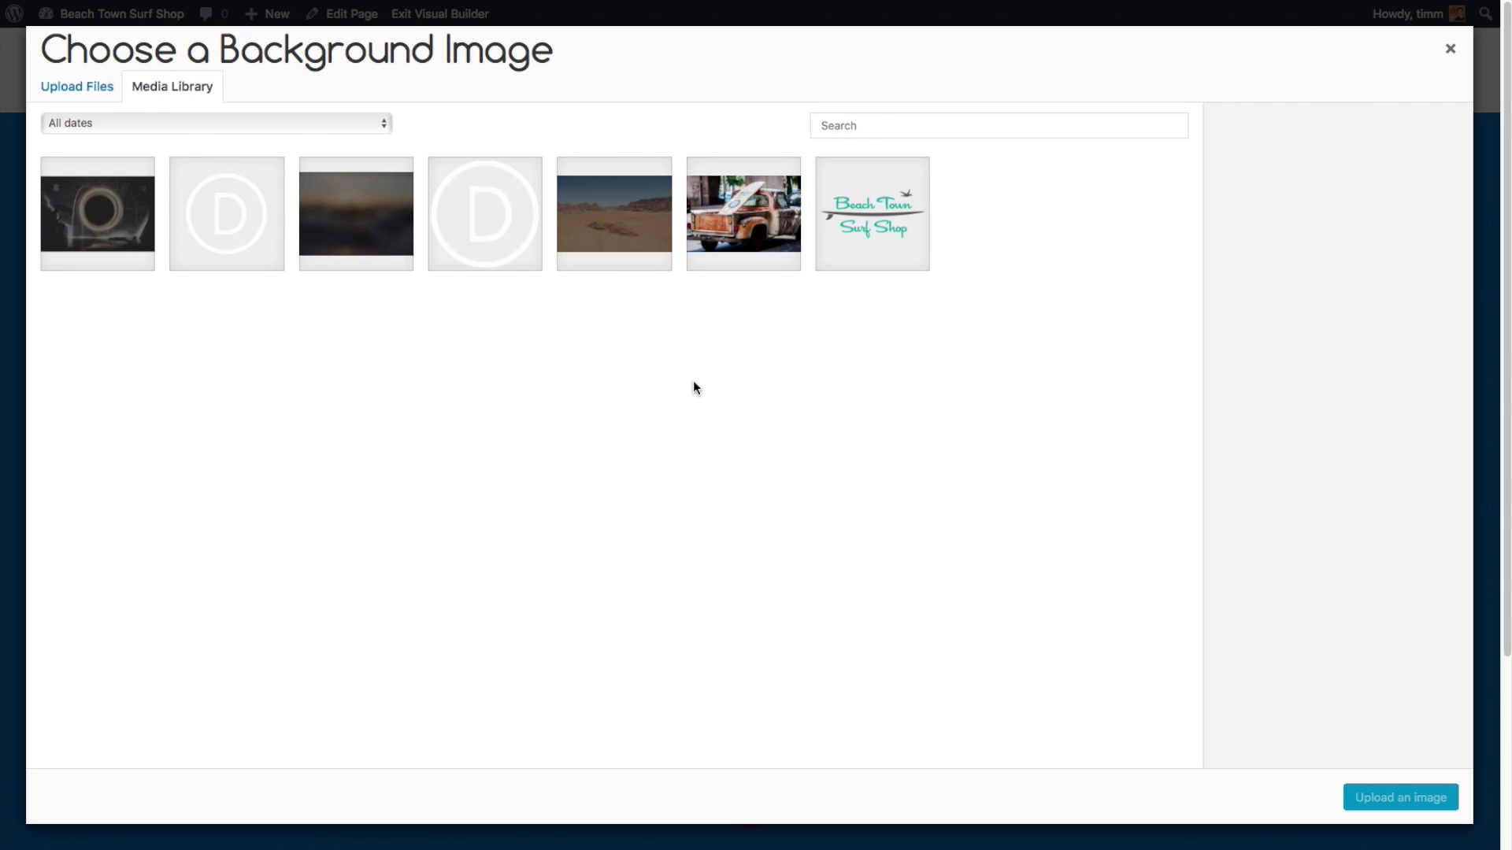
Use the truck-with-surfboard photo as the left column's background image and save the row settings.
click(749, 218)
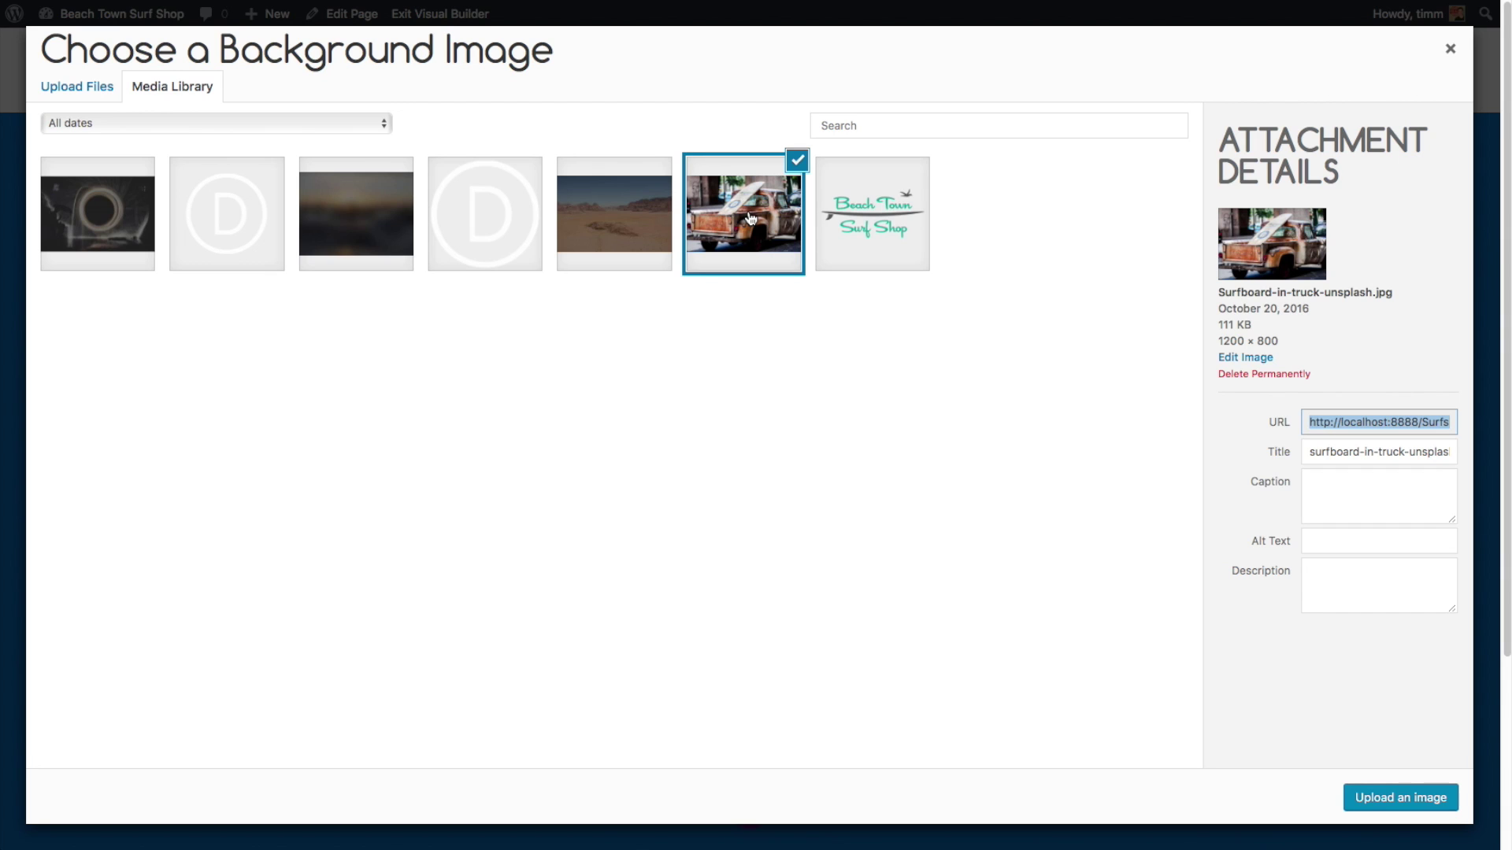
click(1428, 808)
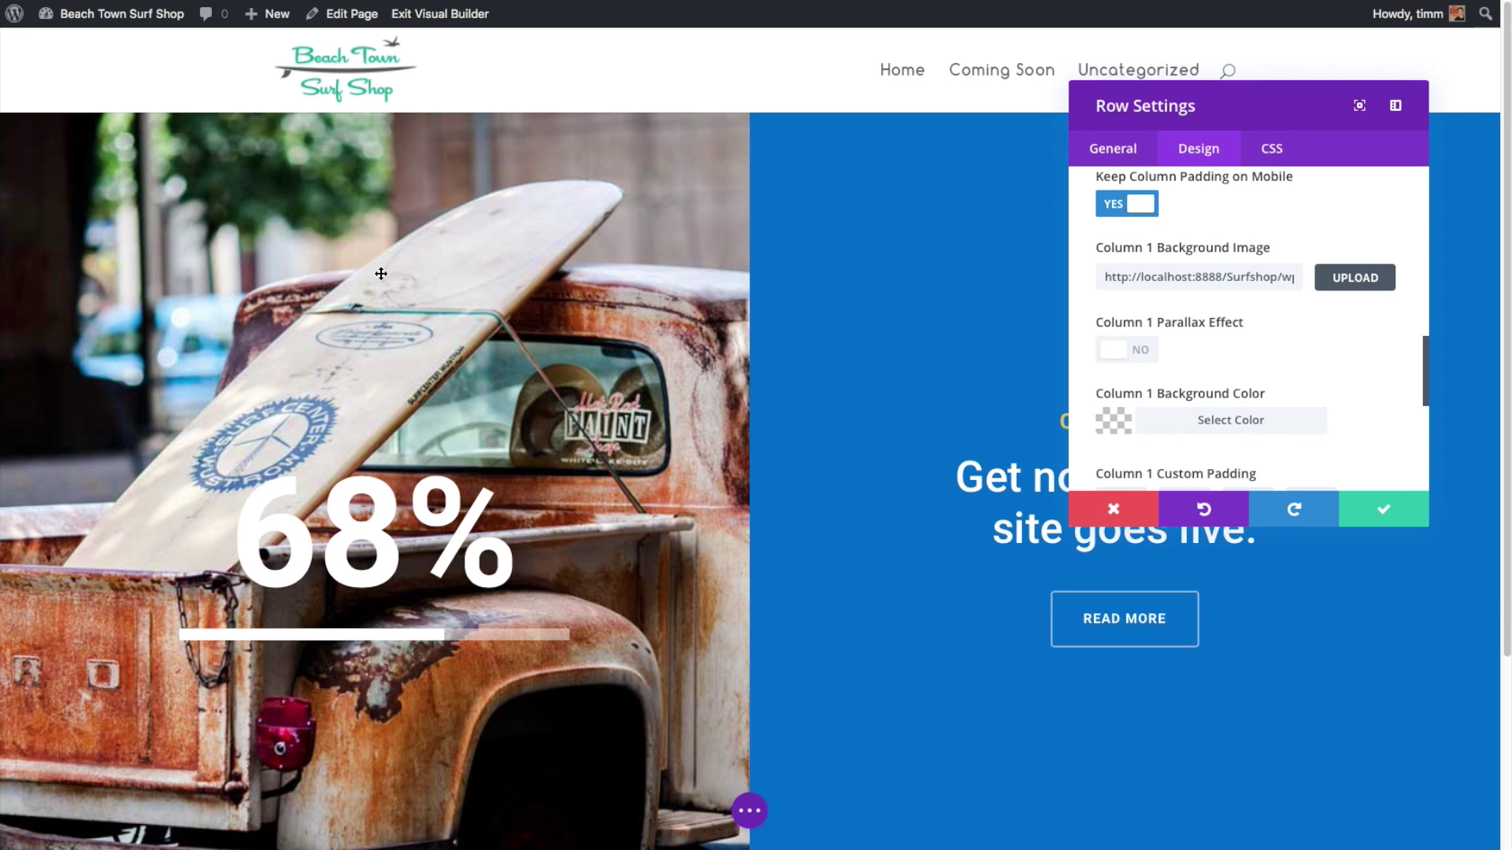
click(1395, 511)
mouse_move(1124, 502)
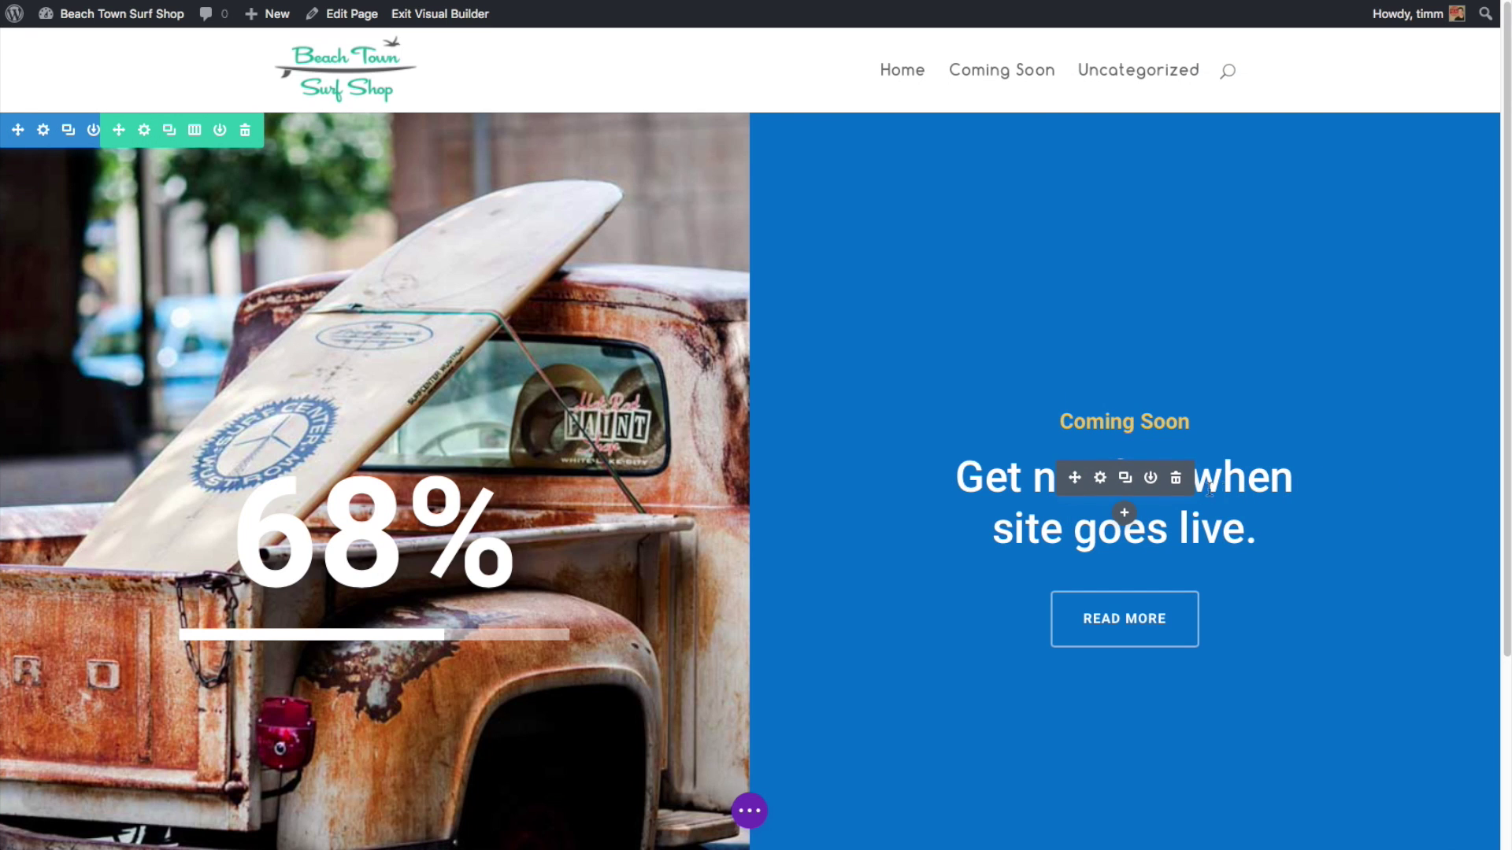
Replace the heading text with 'Beach Town' and 'Surf Shop' on two lines.
click(1273, 479)
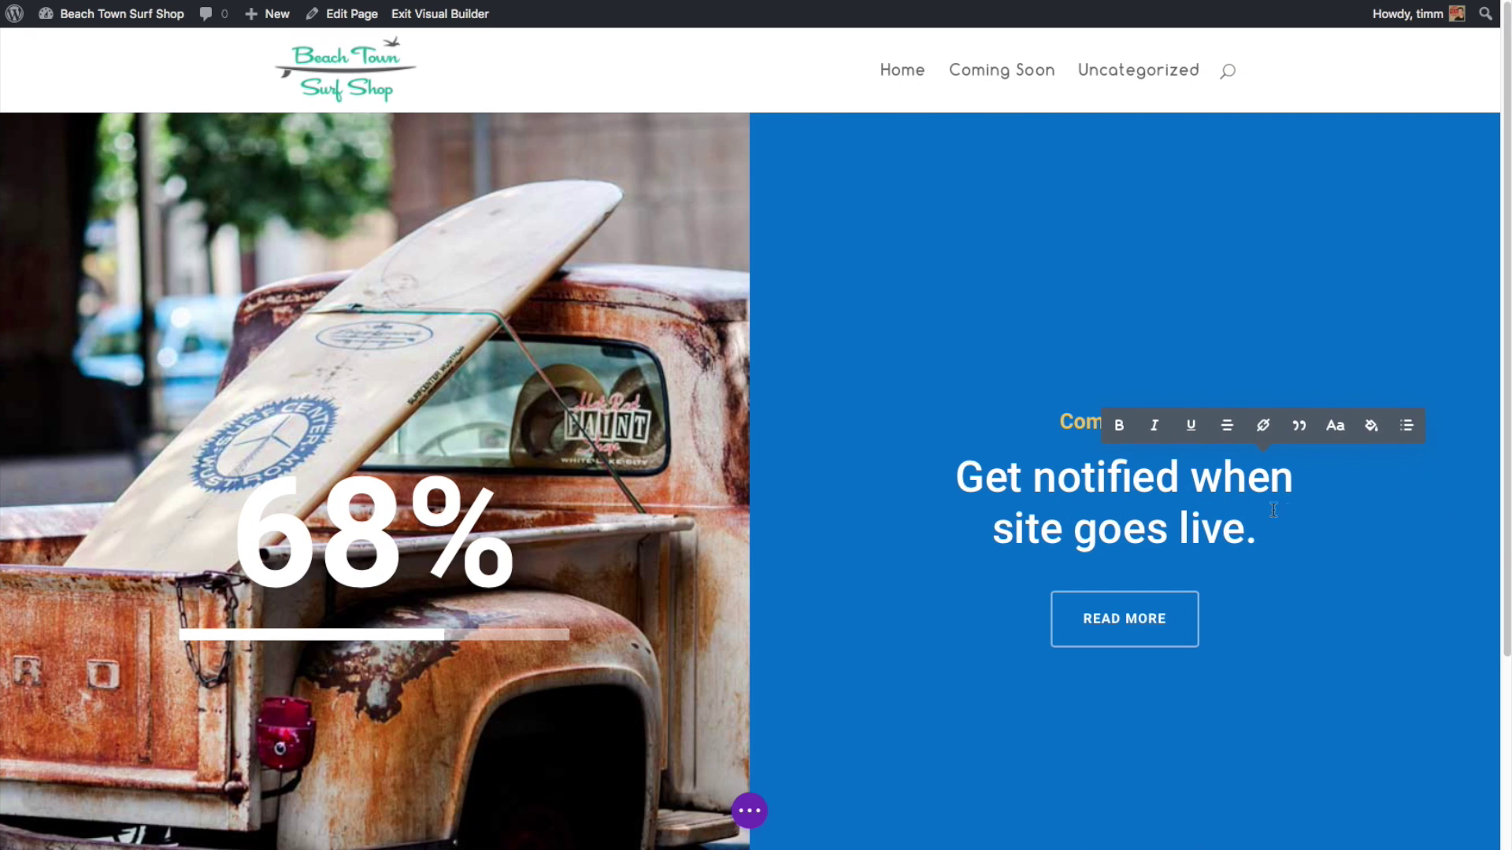
drag(1246, 530, 973, 476)
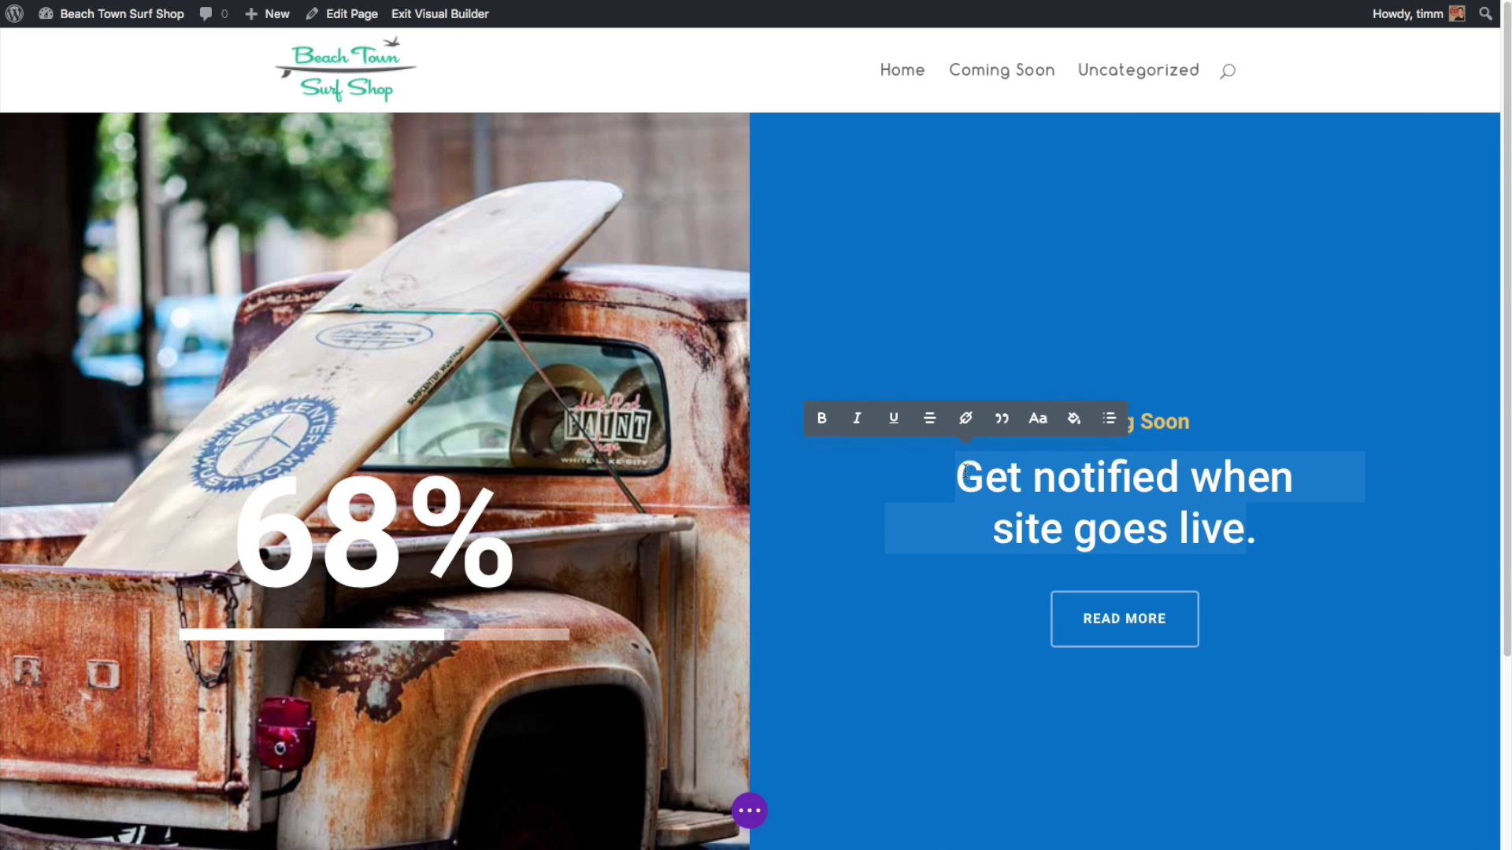
text(Beach Town)
key(Return)
text(Surf Shop)
click(1311, 589)
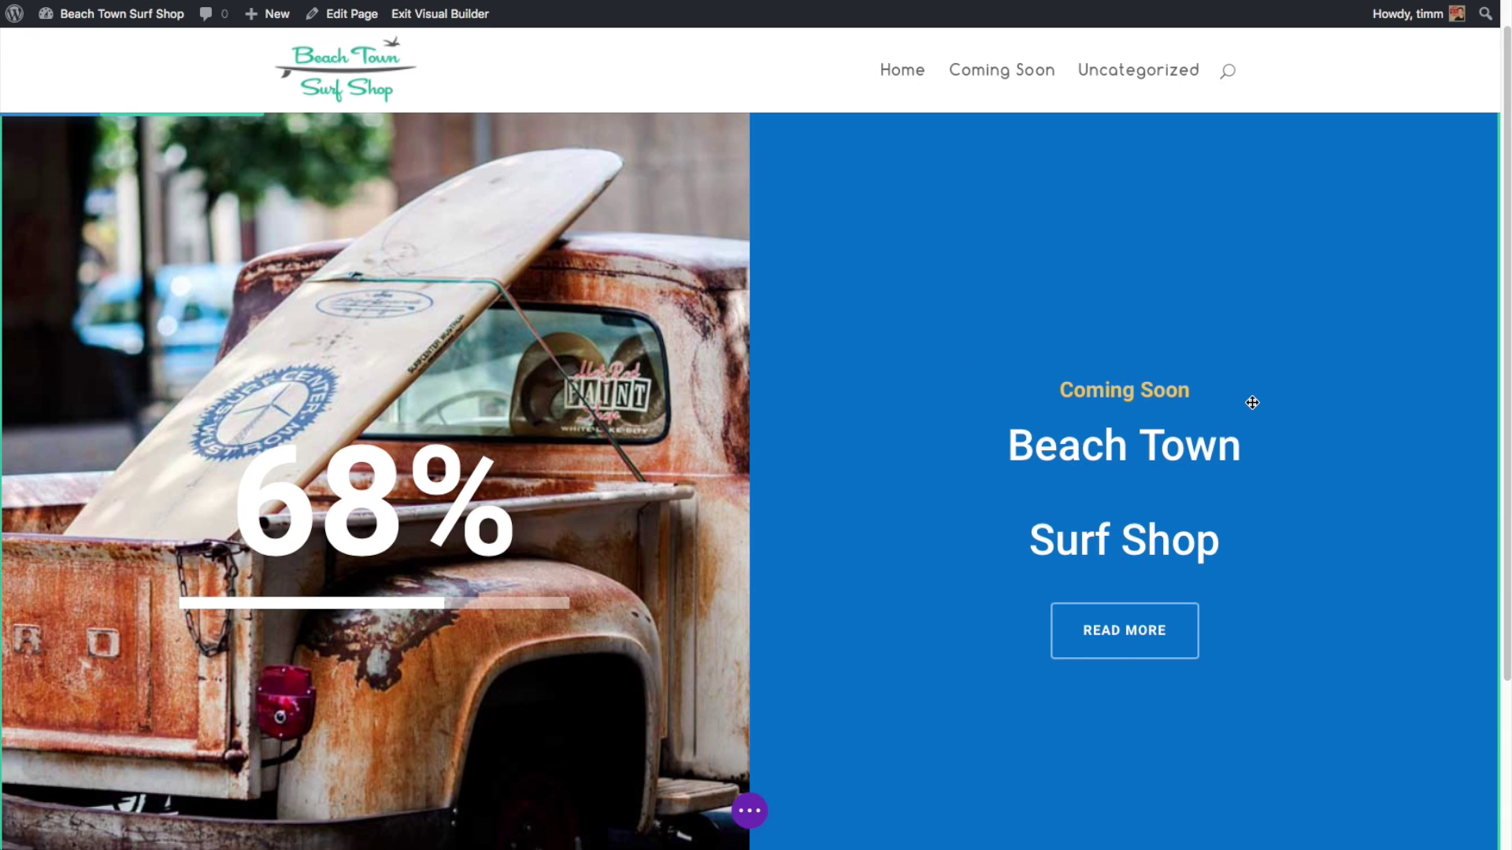
scroll(955, 340, up, 1)
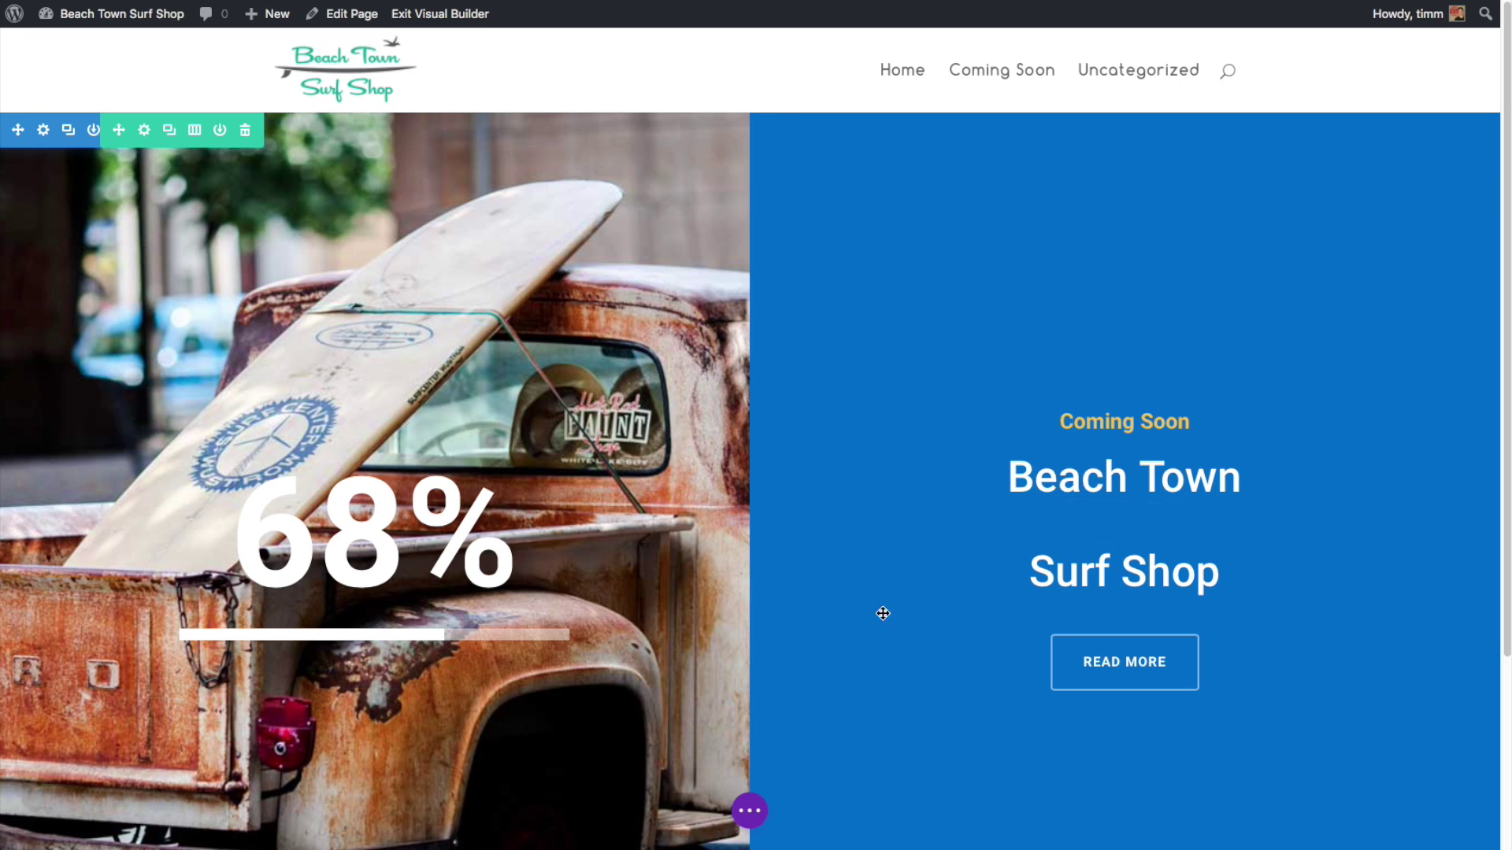
Save the page as a draft, glance at the shortcuts list, and return to Edit Page.
click(748, 815)
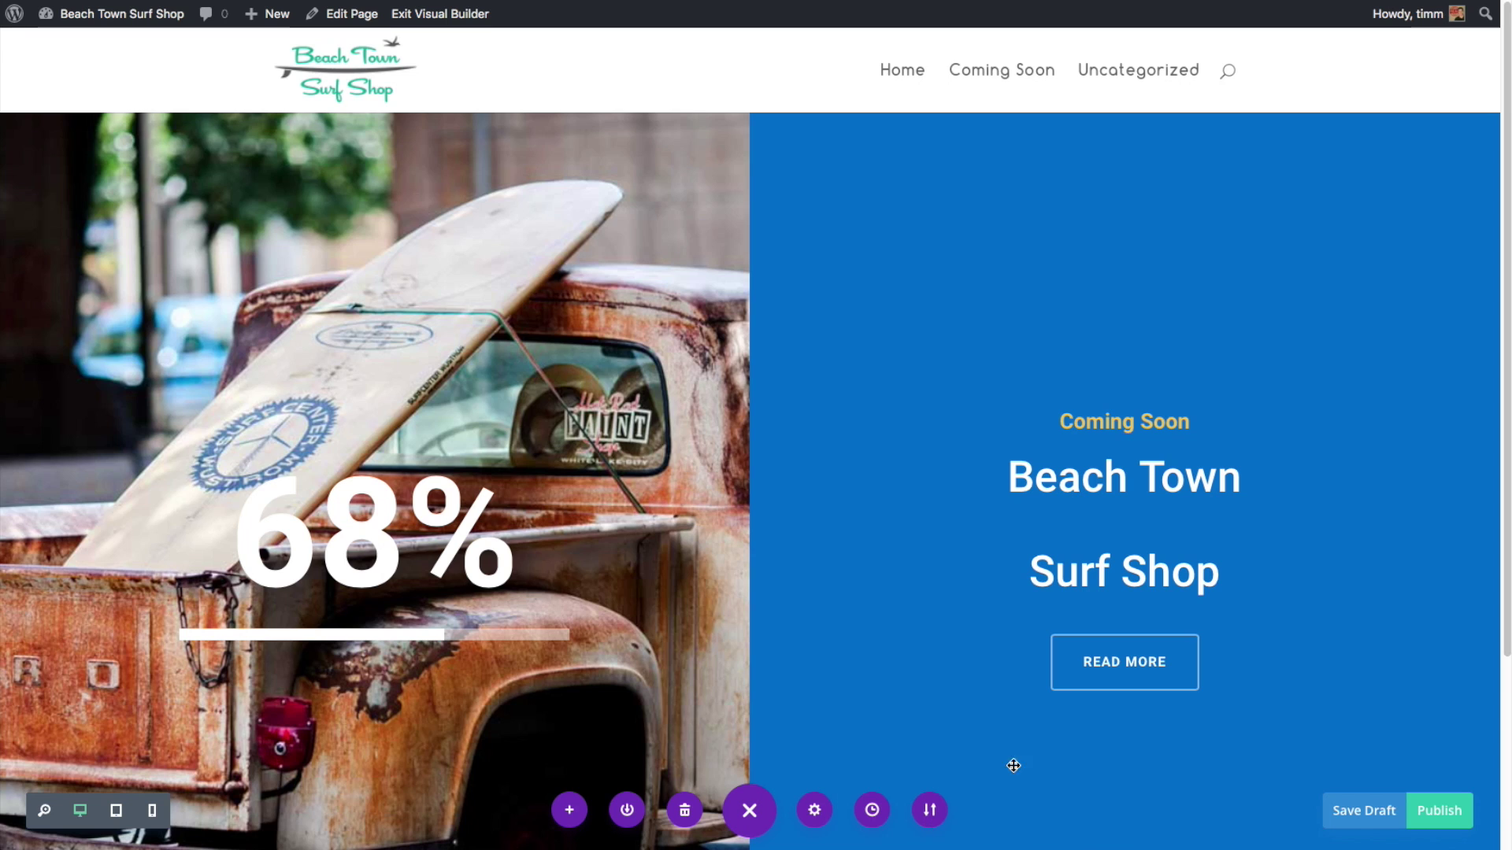
click(1371, 814)
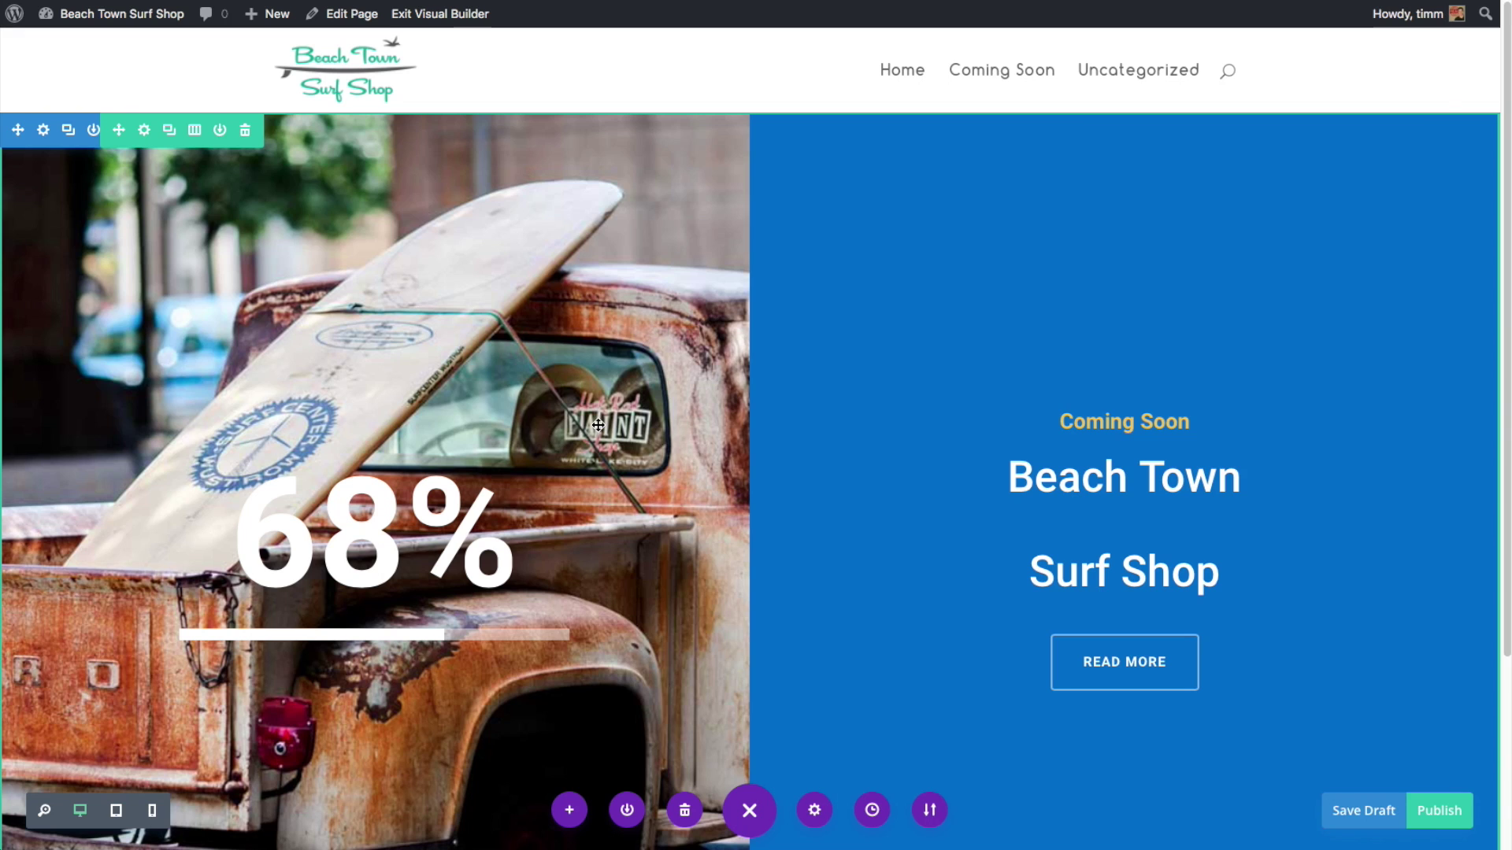
key(shift+question)
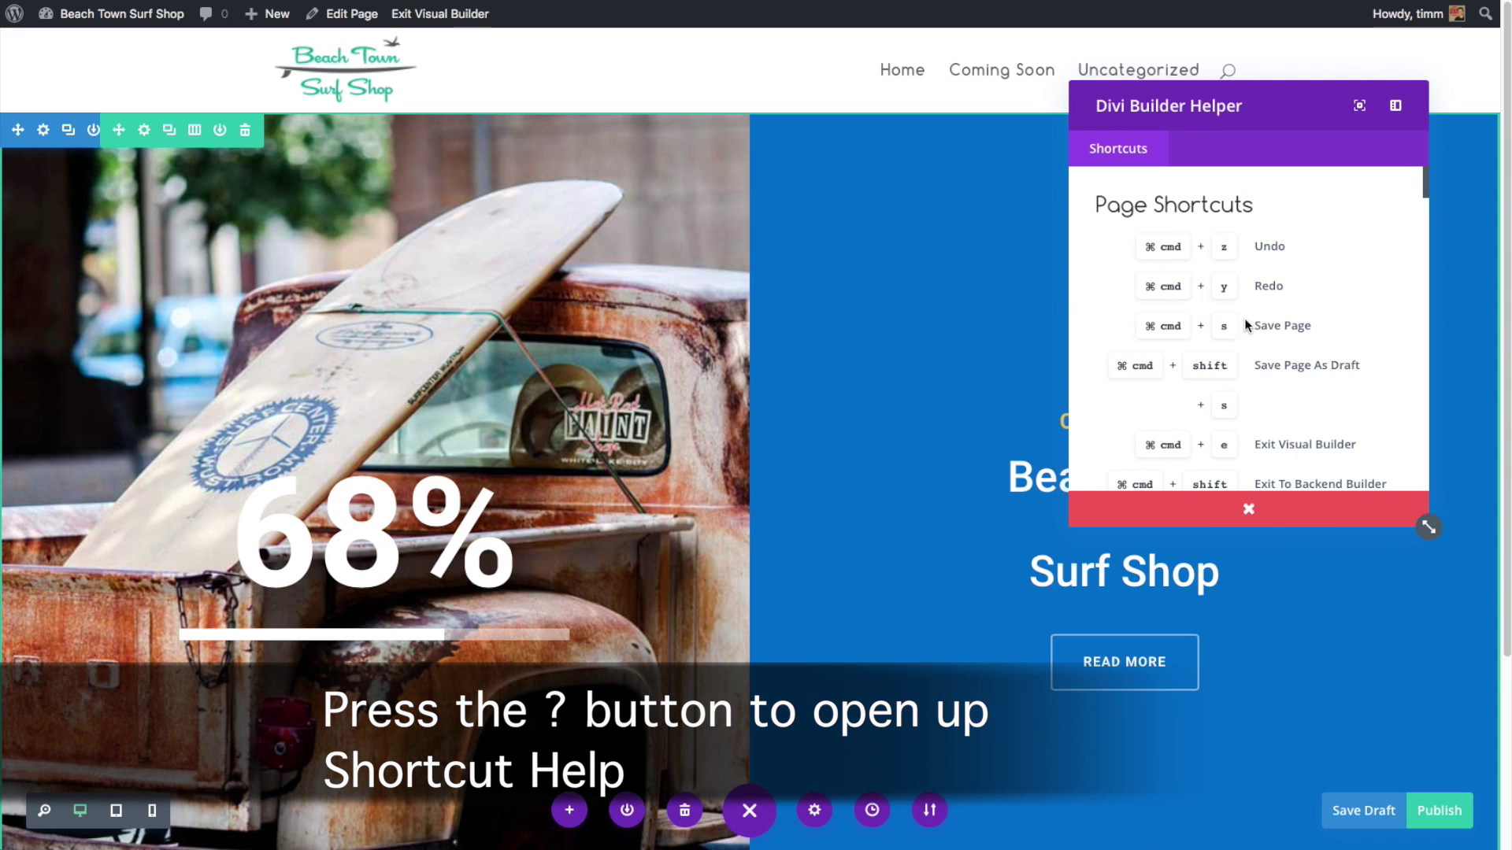
click(1265, 508)
click(345, 12)
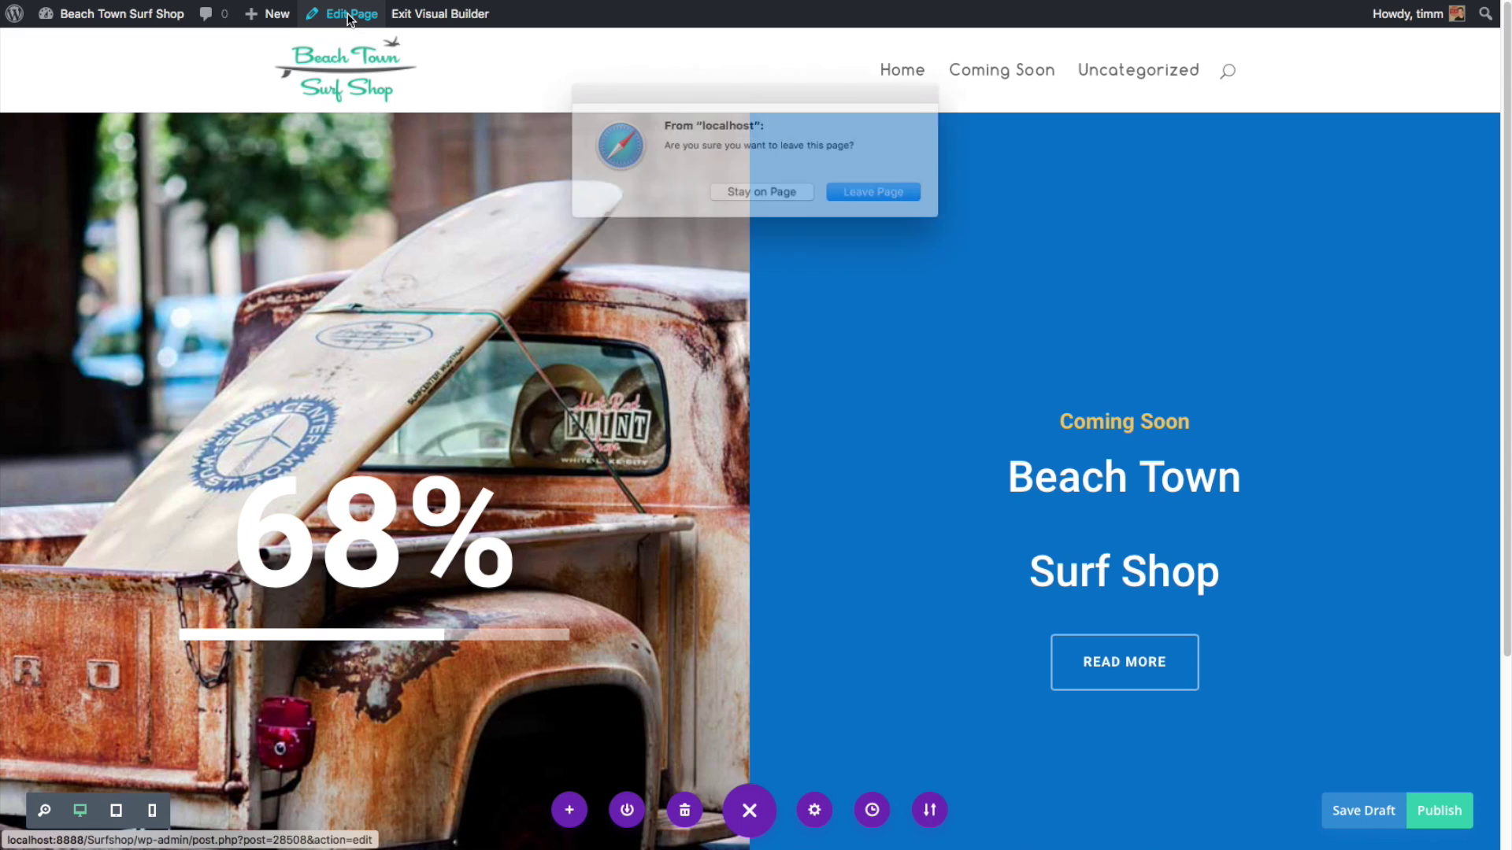
Leave the visual builder, set the template to Blank Page, and publish Coming Soon 2.
click(857, 192)
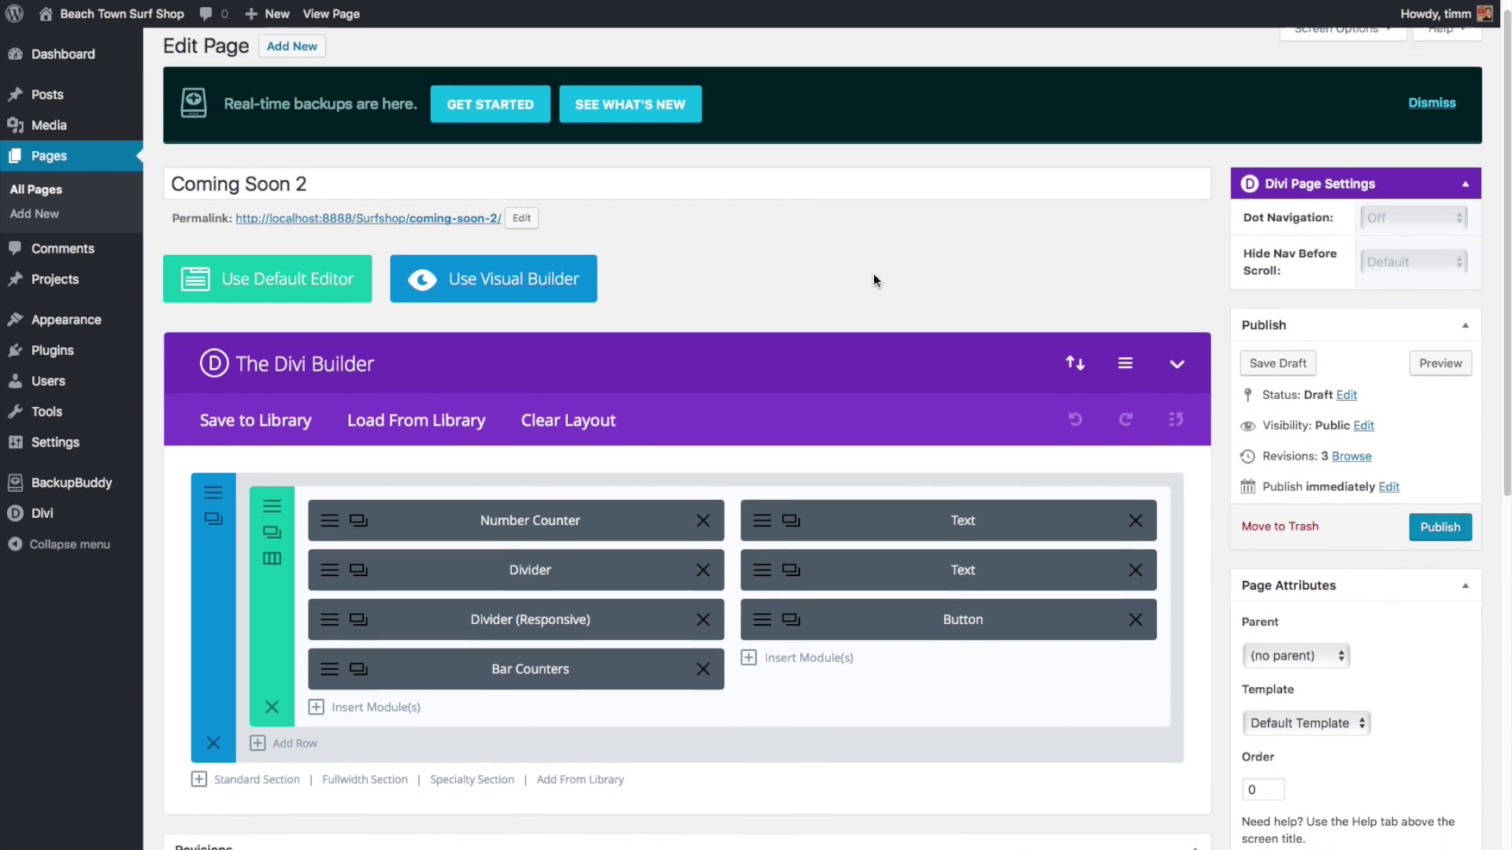
scroll(873, 280, down, 3)
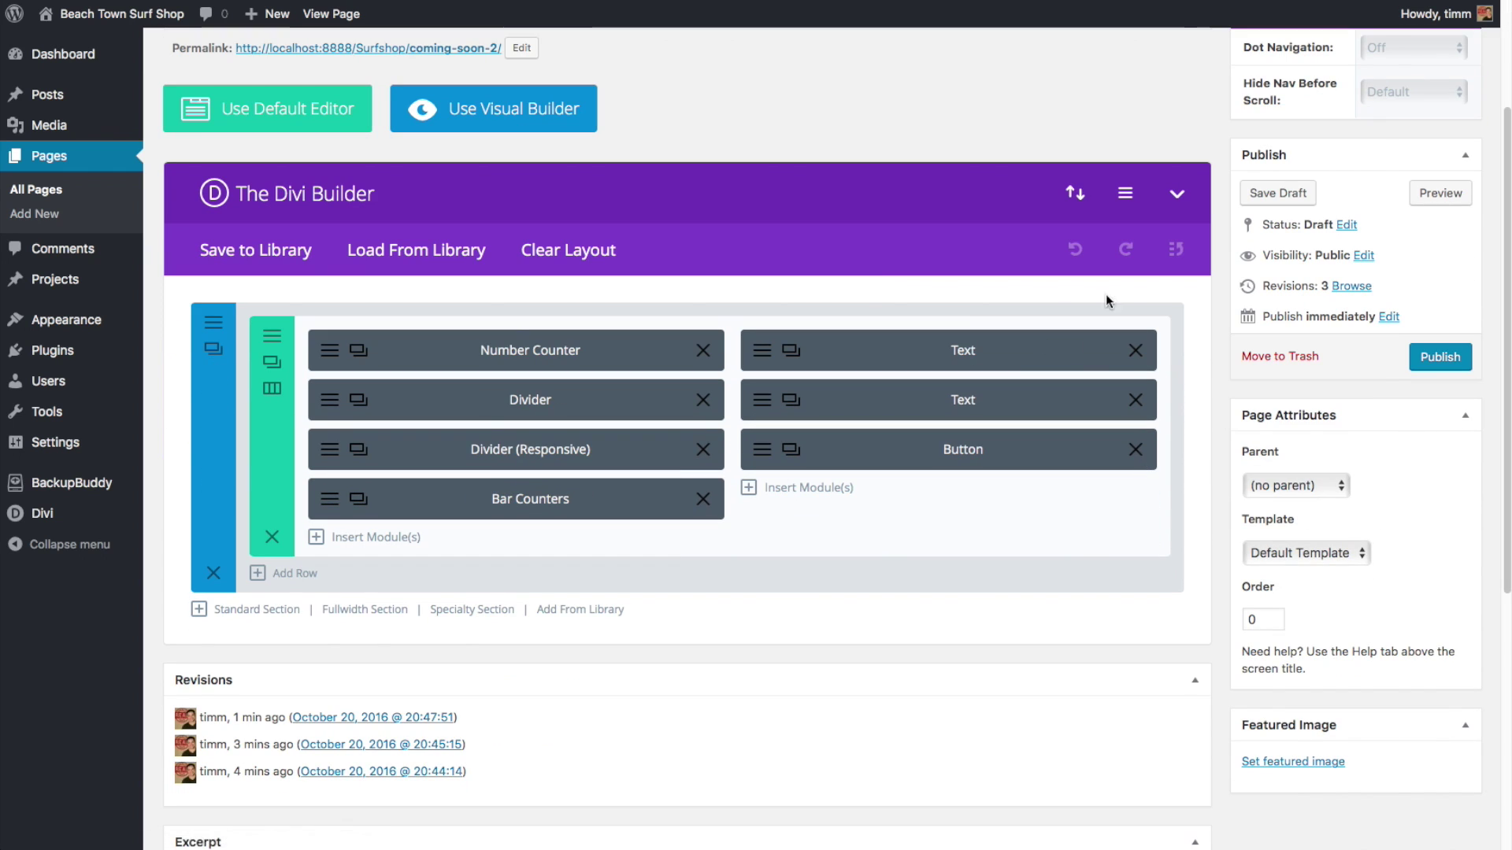
click(1358, 552)
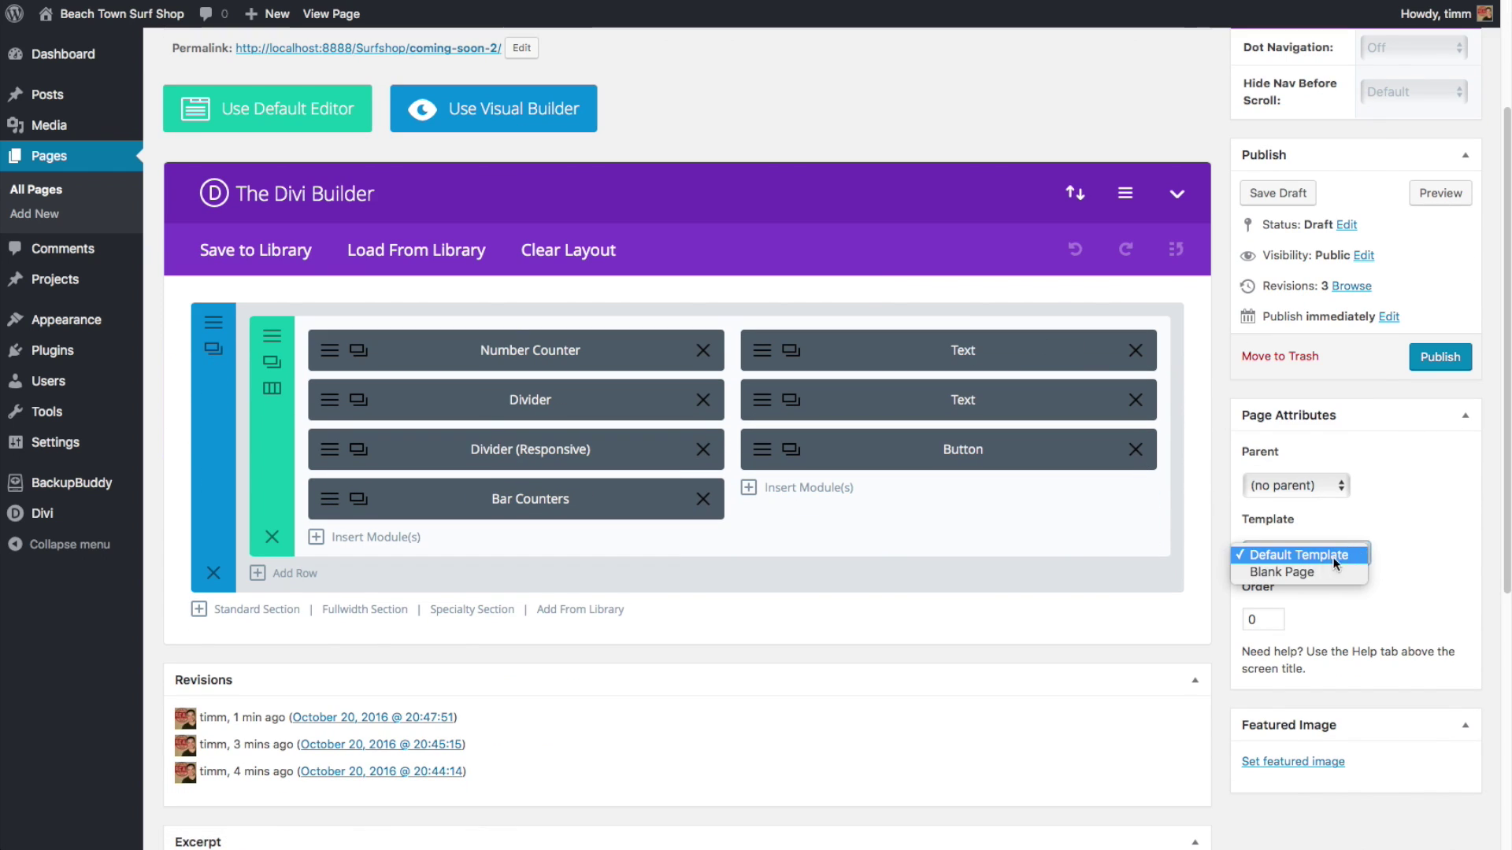
click(1299, 571)
scroll(1416, 564, up, 2)
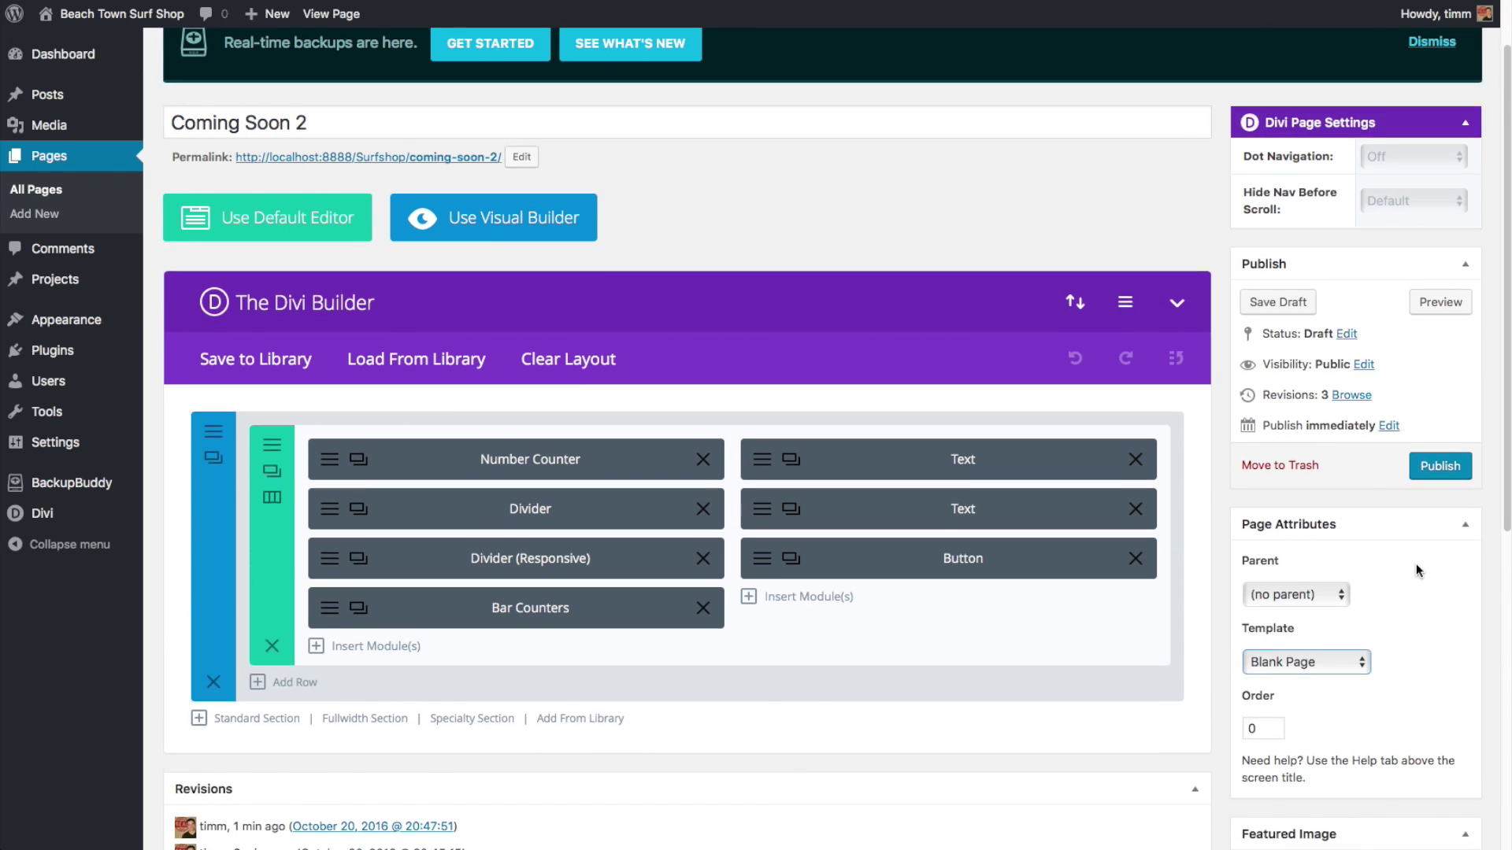
scroll(1417, 564, up, 1)
click(1431, 535)
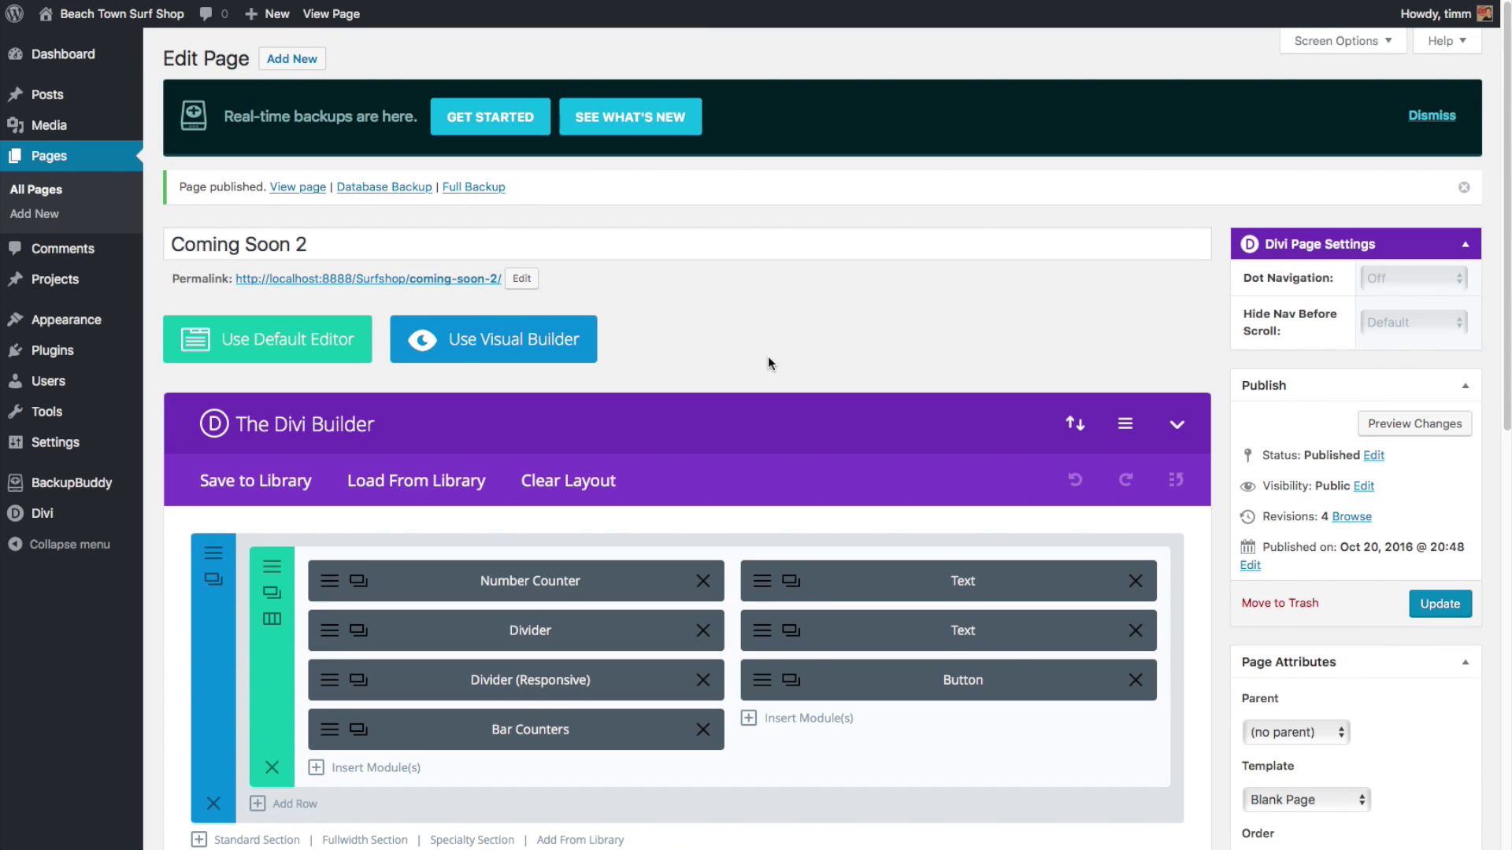
View the published Coming Soon 2 page live on the site.
click(339, 24)
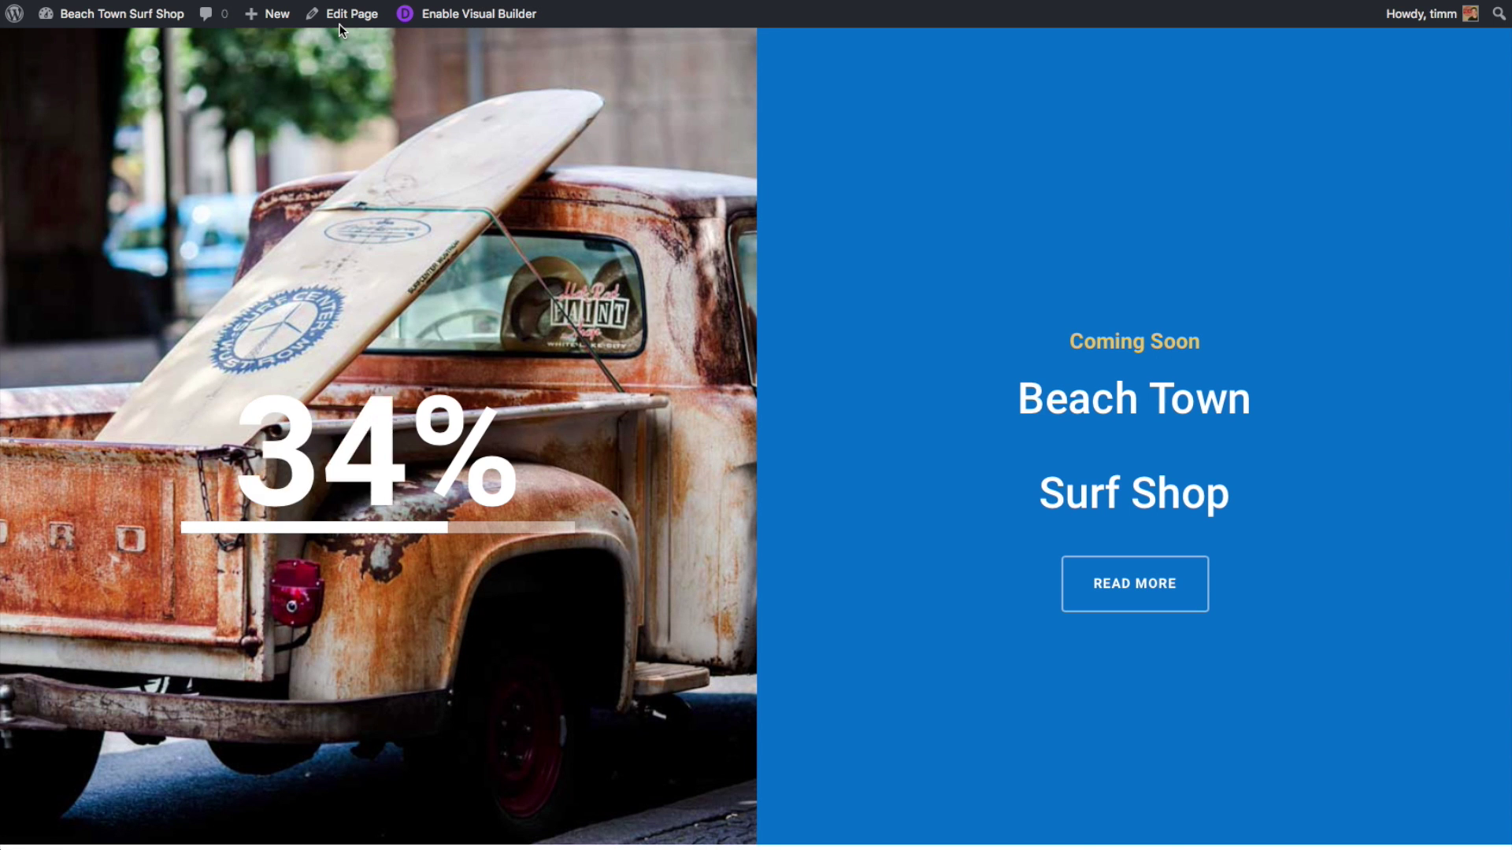